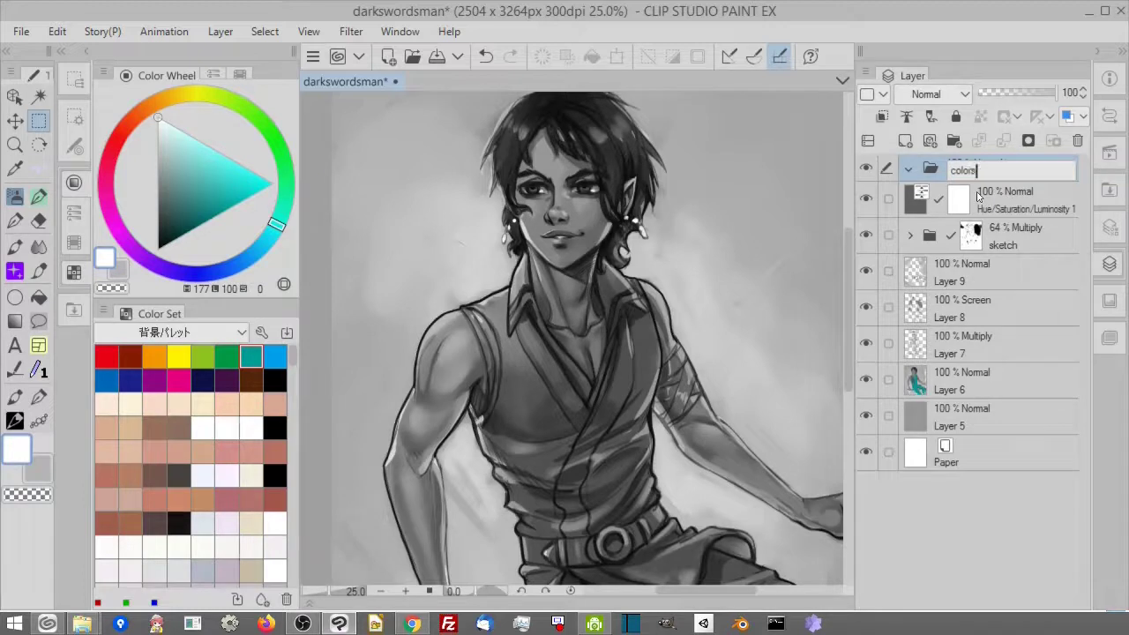
Step: Name the layer folder colors and add a new layer inside it
key("Return")
left_click(908, 141)
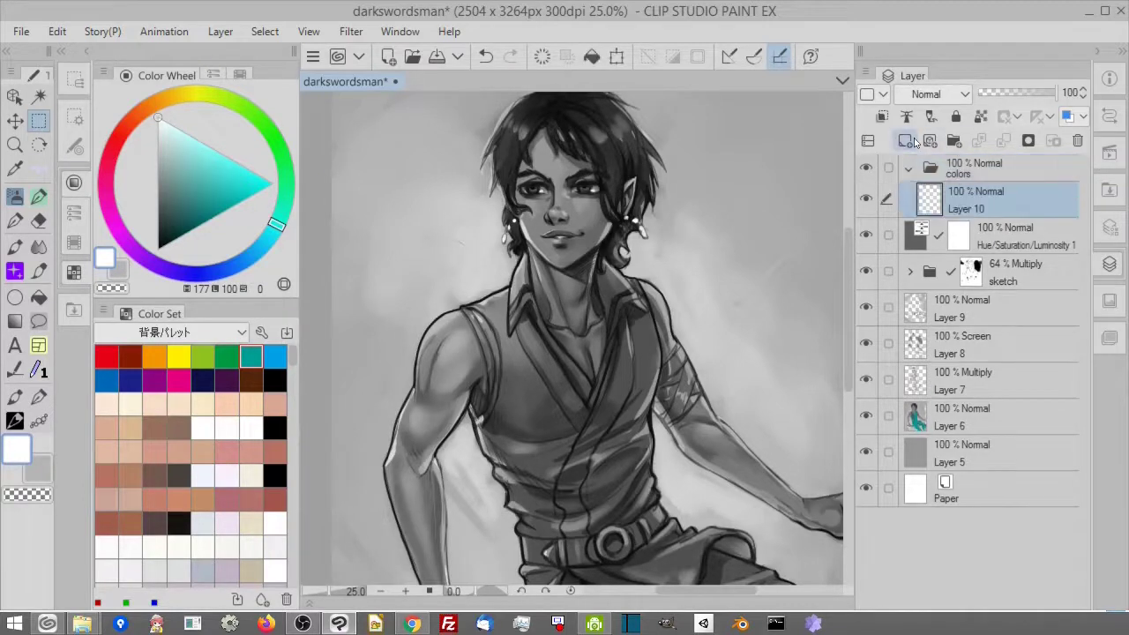
Step: Choose the Lasso fill tool with bright blue and set the colors folder's opacity to 67%
left_click(75, 79)
left_click(194, 406)
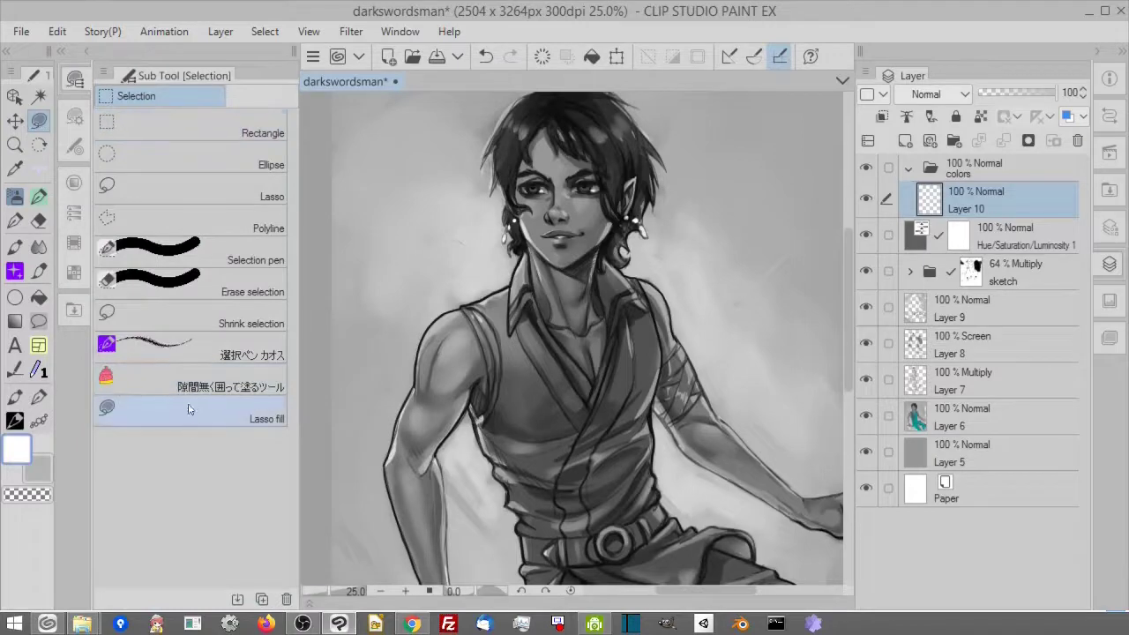
left_click(987, 168)
left_click(1031, 92)
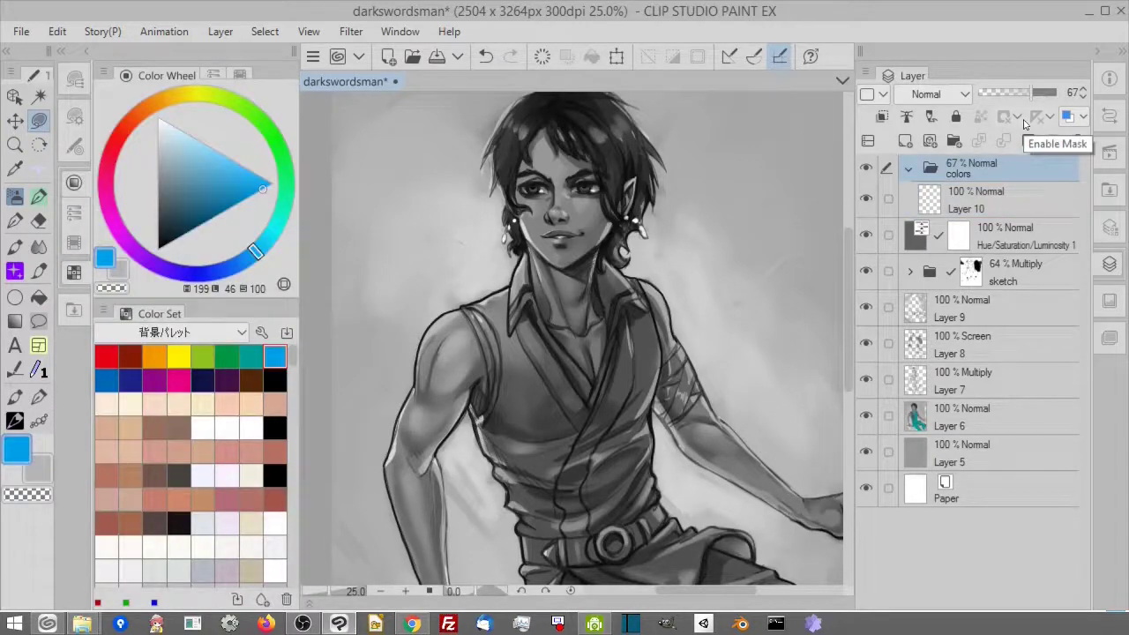
Step: On the new layer inside the colors folder, fill the neck, chin and mouth area with blue
left_click(404, 591)
left_click(992, 205)
left_click(405, 591)
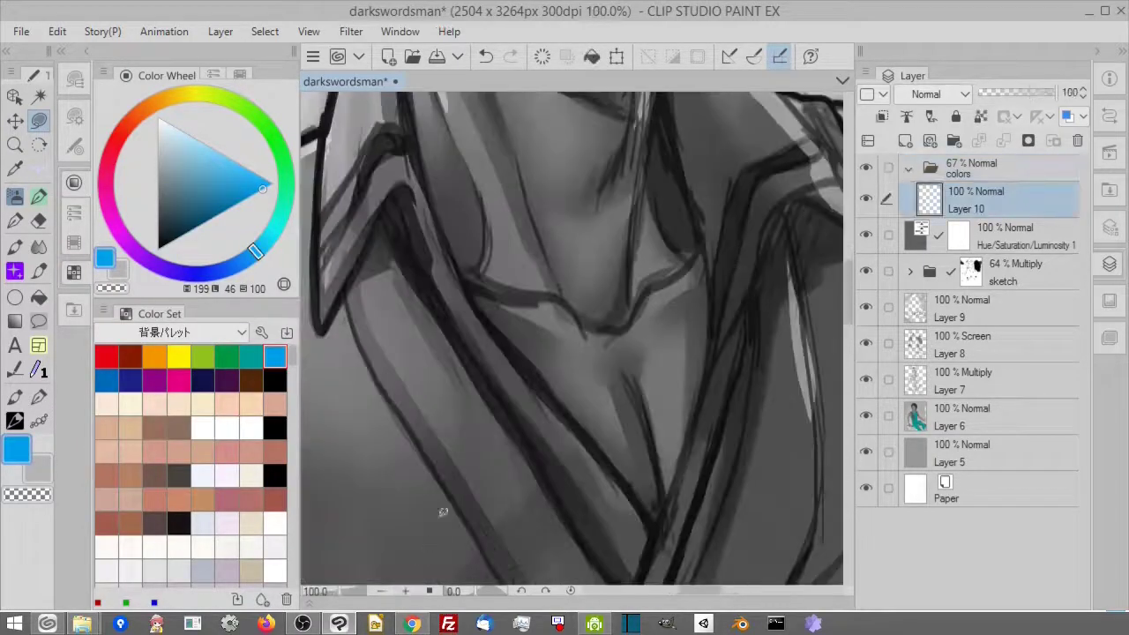
scroll(442, 512, "up", 5)
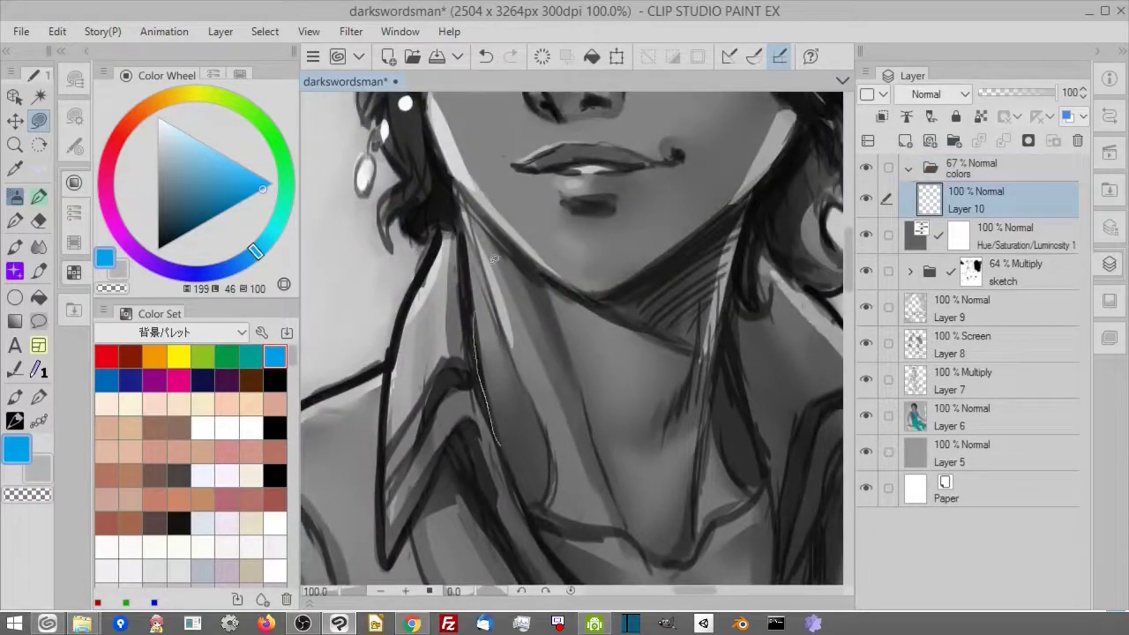
left_click_drag(588, 487, 577, 487)
mouse_move(669, 273)
left_mouse_down()
mouse_move(682, 426)
mouse_move(477, 470)
mouse_move(460, 357)
mouse_move(489, 265)
mouse_move(663, 448)
left_mouse_up()
left_click_drag(477, 248, 464, 359)
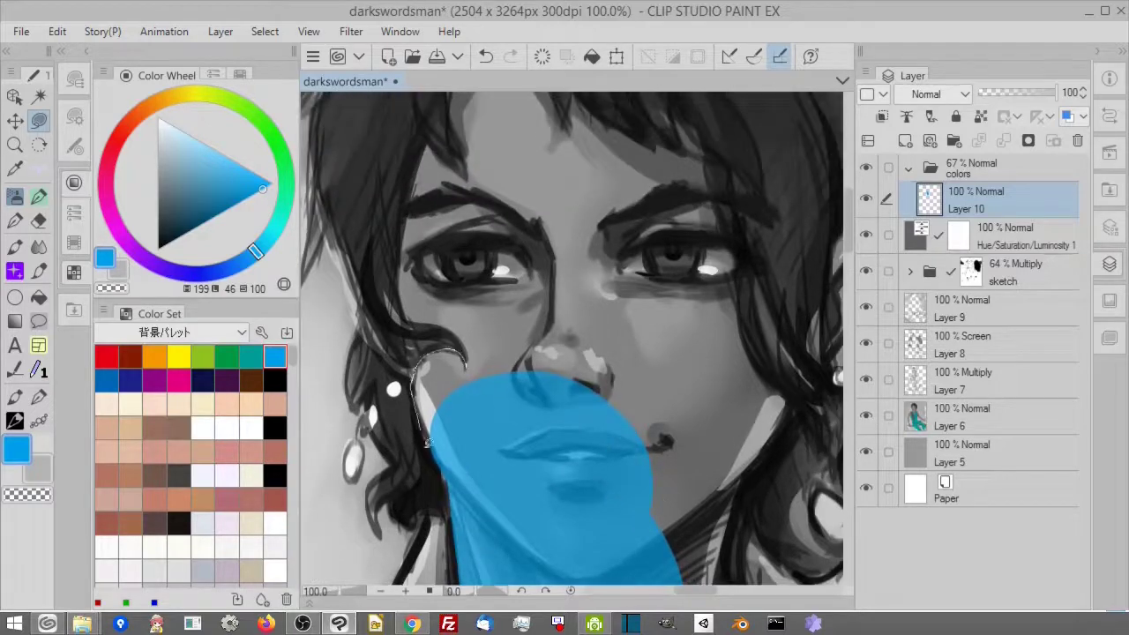
Step: Extend the blue fill over the nose, both cheeks and the jaw, following the hair edges
left_click_drag(427, 441, 429, 448)
left_click_drag(625, 296, 650, 456)
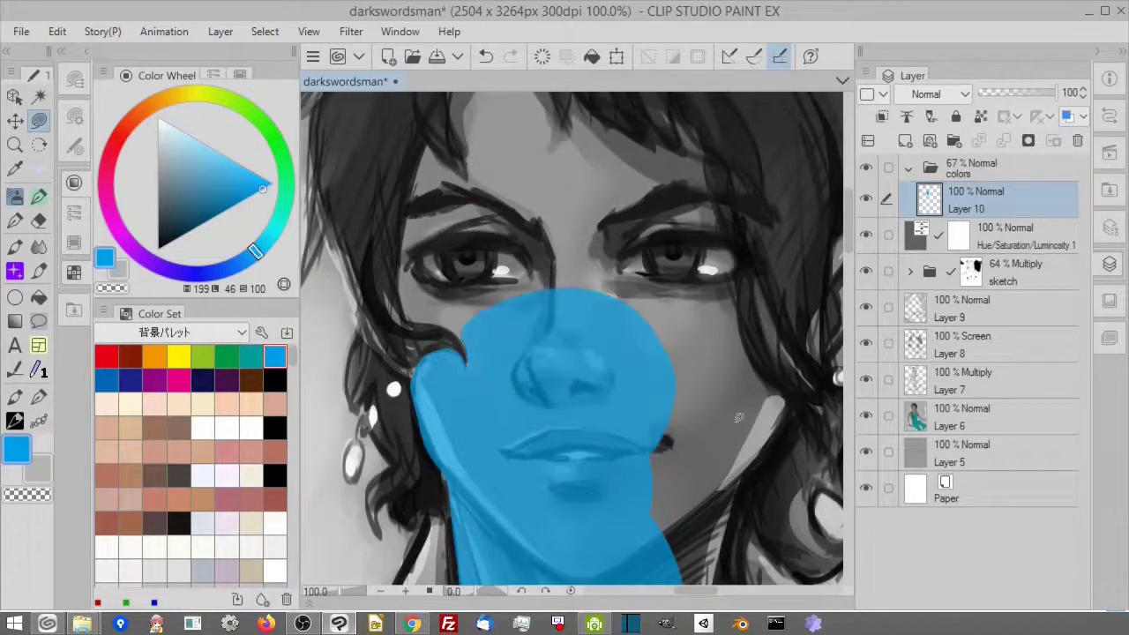
left_click_drag(769, 506, 687, 328)
left_click_drag(667, 293, 659, 326)
left_click_drag(560, 214, 665, 238)
mouse_move(661, 265)
left_mouse_down()
mouse_move(606, 382)
mouse_move(608, 310)
mouse_move(624, 349)
left_mouse_up()
left_click(41, 493)
left_click_drag(641, 437, 642, 439)
mouse_move(604, 197)
left_mouse_down()
mouse_move(618, 283)
mouse_move(579, 274)
left_mouse_up()
left_click_drag(648, 422, 620, 339)
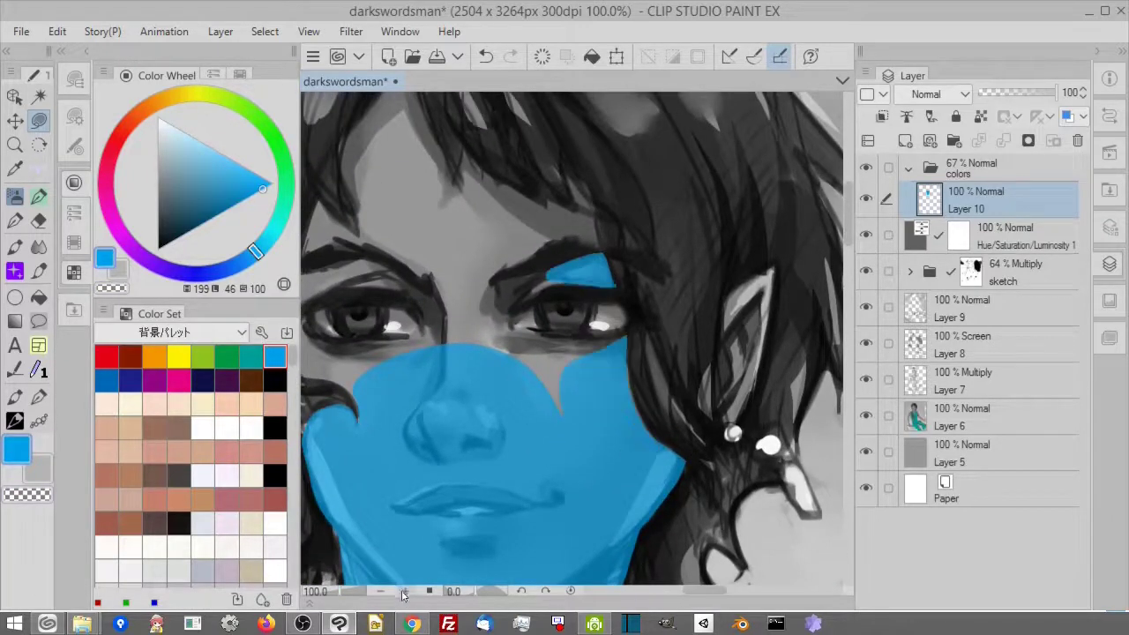
Step: Fill the skin around the eye nearest the pointed ear, covering the eyelid, brow surroundings and under-eye area in blue
left_click(406, 591)
left_click(462, 591)
left_click_drag(518, 416, 488, 350)
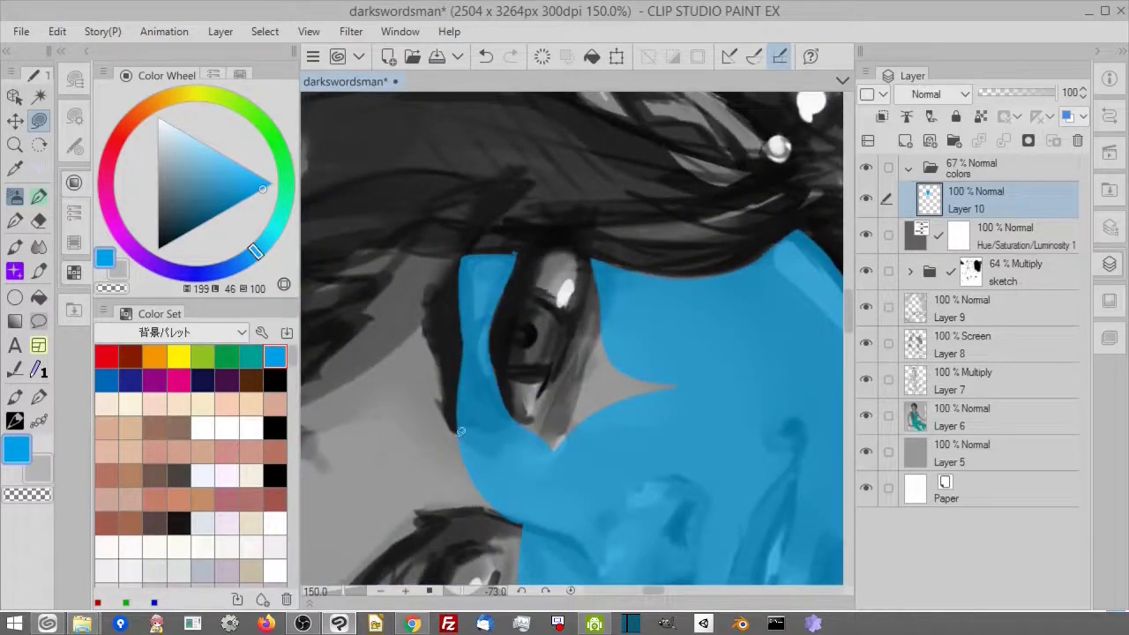
left_click_drag(510, 457, 528, 421)
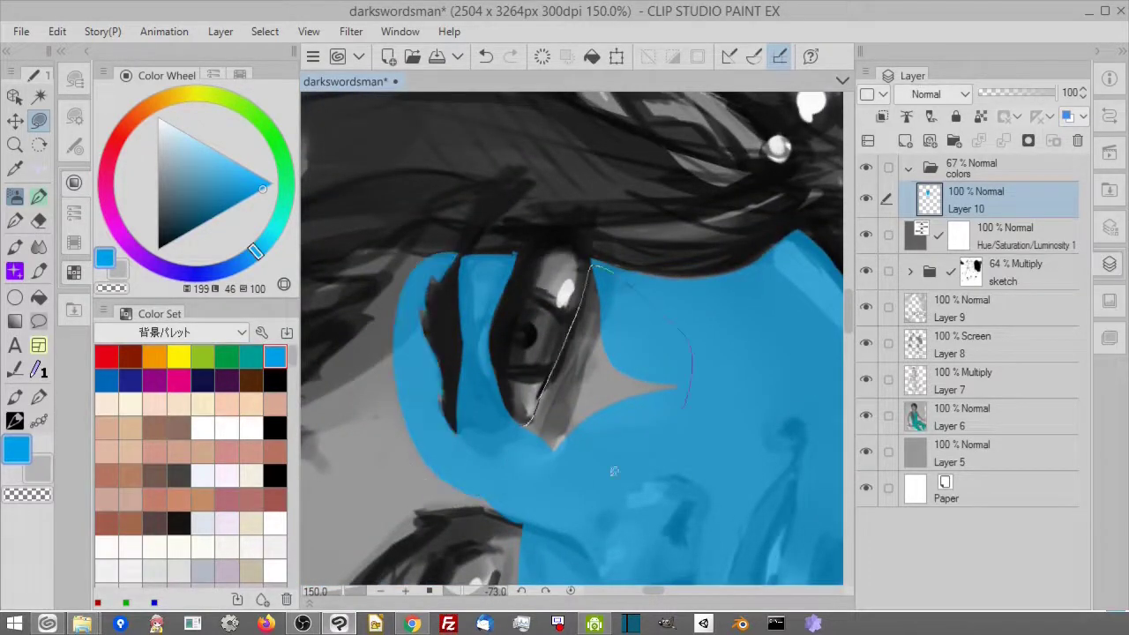
left_click_drag(615, 470, 561, 481)
Step: Fill the other eye's upper eyelid and the skin between it and the nose bridge in blue
left_click_drag(571, 508, 660, 333)
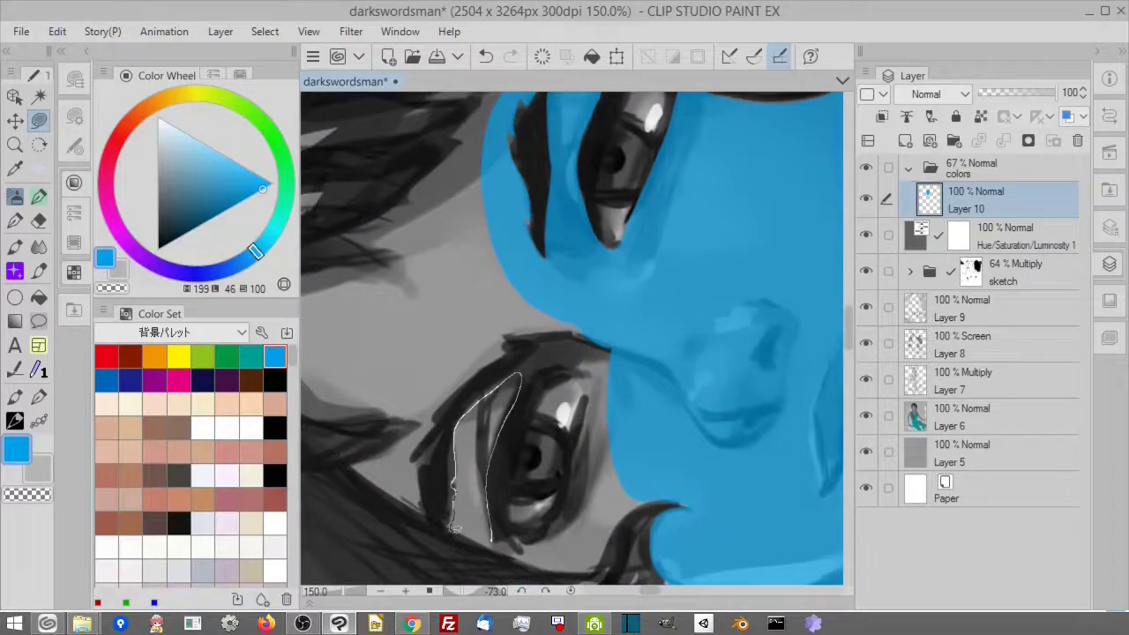
left_click_drag(455, 527, 450, 521)
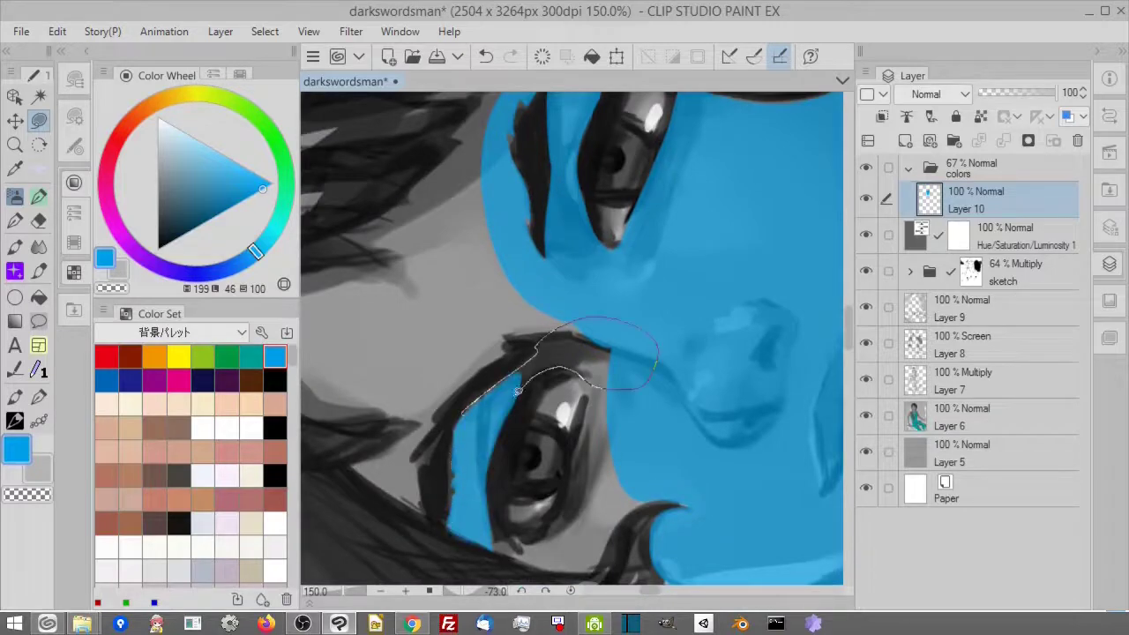
left_click_drag(518, 391, 524, 374)
left_click(571, 590)
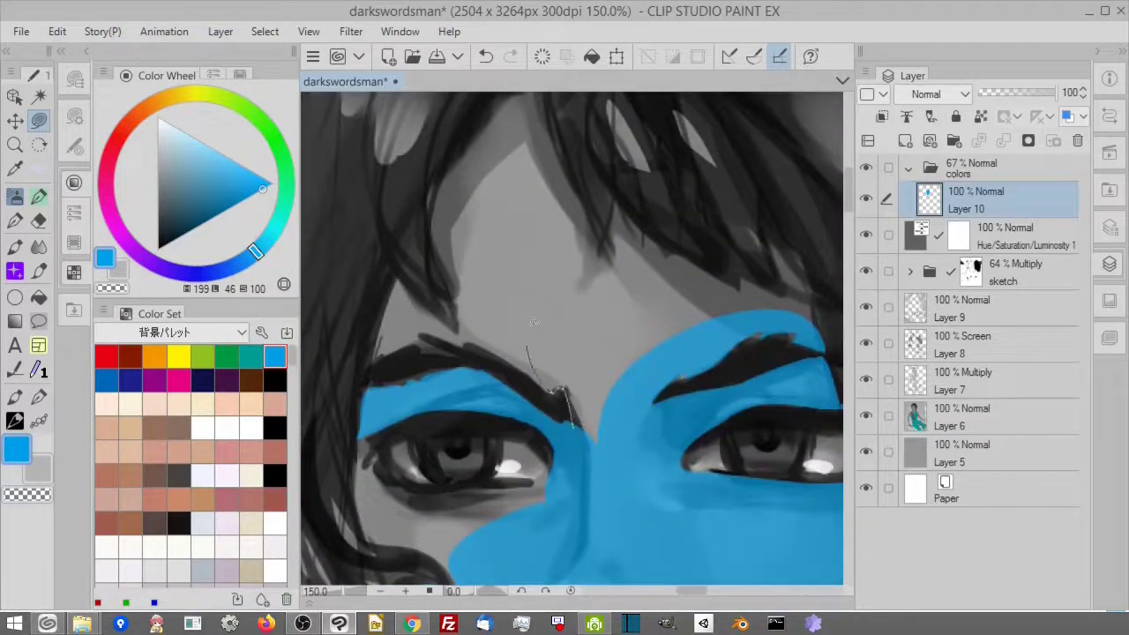
Step: Fill the forehead between the eyebrows and the hair strands in blue, using transparent color to trim spill
left_click_drag(533, 321, 615, 432)
left_click_drag(693, 353, 671, 492)
mouse_move(521, 218)
left_mouse_down()
mouse_move(503, 220)
mouse_move(500, 490)
mouse_move(441, 467)
left_mouse_up()
left_click(27, 495)
left_click(16, 450)
left_click_drag(438, 466, 506, 354)
Step: Fill the remaining gaps below and beside the eye opposite the pointed ear, up to the curled hair lock
left_click(406, 590)
left_click(487, 590)
mouse_move(529, 520)
left_mouse_down()
mouse_move(531, 342)
mouse_move(565, 309)
left_mouse_up()
left_click(571, 590)
left_click_drag(547, 494, 476, 279)
mouse_move(458, 234)
left_mouse_down()
mouse_move(585, 475)
mouse_move(702, 282)
left_mouse_up()
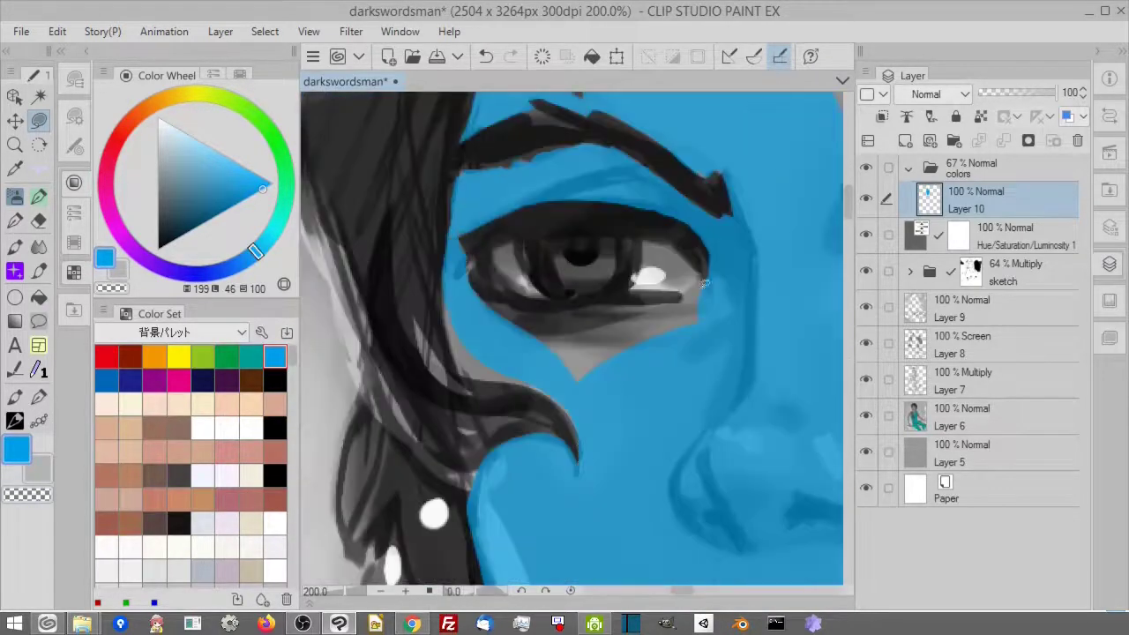
left_click_drag(519, 302, 731, 311)
left_click_drag(549, 393, 542, 379)
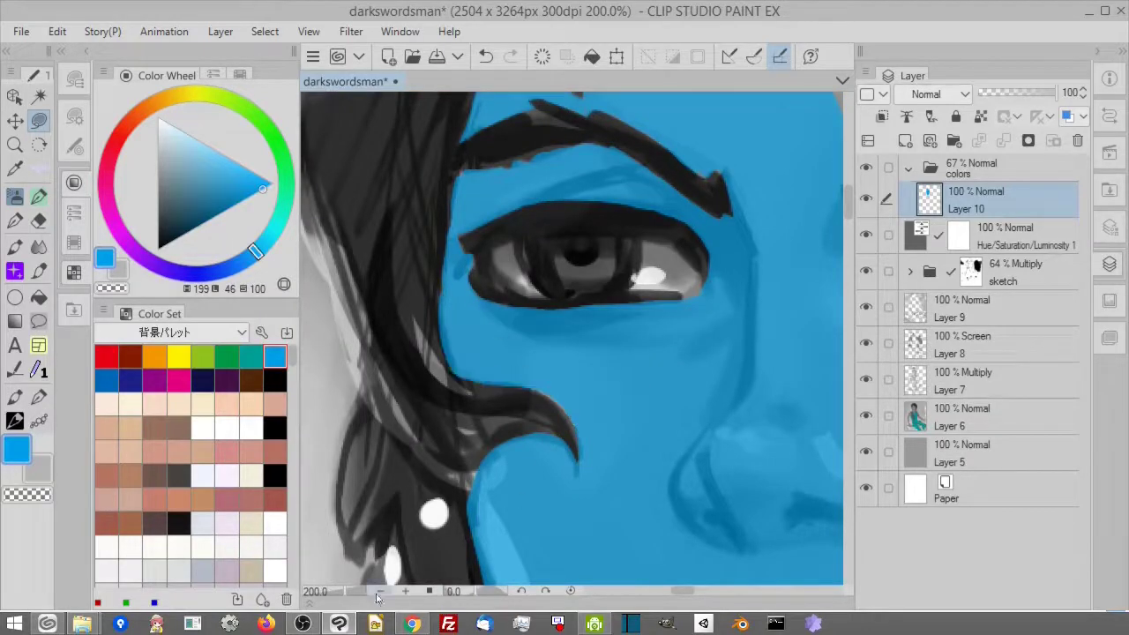
Step: Refine the blue fill around the eye nearest the pointed ear, following the lower lid and its corners
left_click(380, 591)
left_click(380, 591)
left_click_drag(634, 397, 481, 493)
left_click(405, 591)
left_click(487, 591)
left_click_drag(573, 300, 517, 410)
left_click_drag(561, 306, 556, 324)
mouse_move(601, 377)
left_mouse_down()
mouse_move(638, 517)
mouse_move(600, 388)
left_mouse_up()
left_click_drag(644, 480, 651, 490)
left_click(571, 591)
Step: Fill the pointed ear between the hair and the ear stud in blue
left_click(380, 591)
left_click(380, 591)
left_click_drag(573, 379, 529, 269)
left_click(405, 591)
left_click(406, 591)
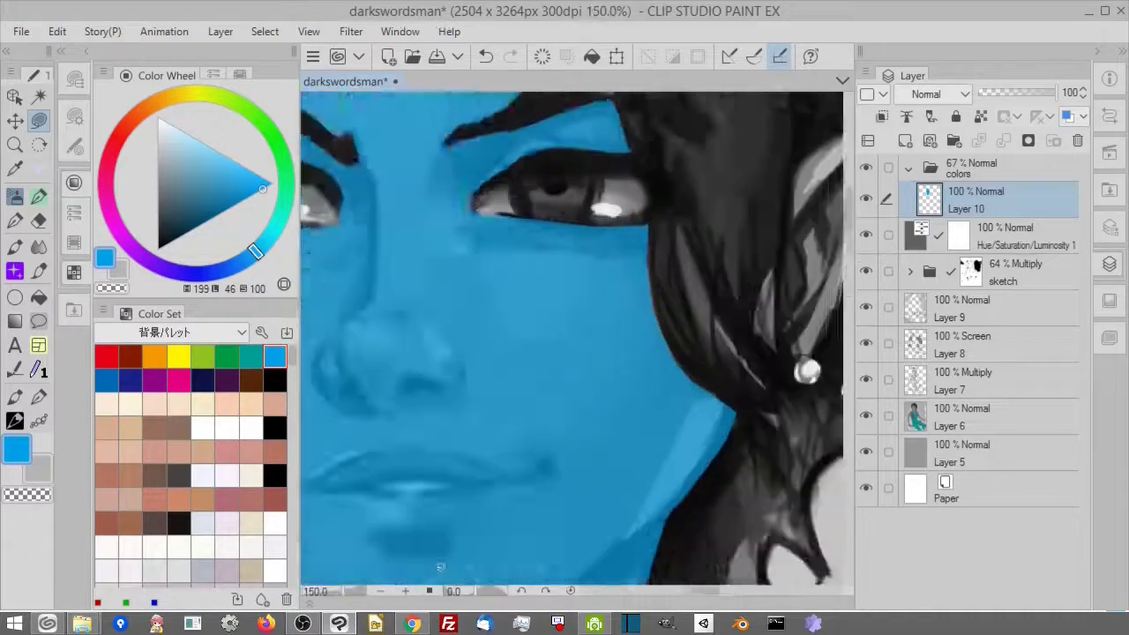
mouse_move(785, 352)
left_mouse_down()
mouse_move(570, 420)
mouse_move(642, 341)
mouse_move(638, 393)
mouse_move(644, 342)
left_mouse_up()
key("c")
key("c")
left_click_drag(565, 384, 569, 335)
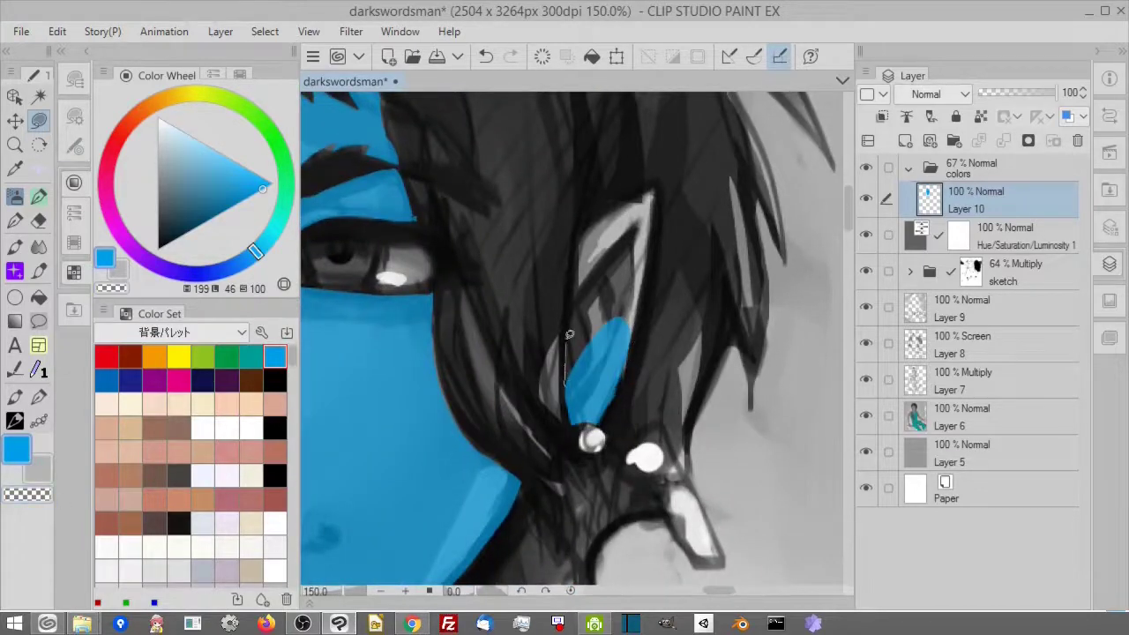
left_click_drag(628, 367, 584, 422)
Step: Fill the rest of the neck and the chest inside the shirt's V-shaped opening in blue
key("ctrl+minus")
key("ctrl+minus")
key("ctrl+plus")
left_click_drag(602, 547, 498, 408)
mouse_move(608, 196)
left_mouse_down()
mouse_move(659, 421)
mouse_move(483, 354)
left_mouse_up()
left_click_drag(608, 494, 610, 321)
mouse_move(660, 286)
left_mouse_down()
mouse_move(633, 400)
mouse_move(463, 182)
left_mouse_up()
left_click_drag(494, 264, 505, 394)
mouse_move(399, 296)
left_mouse_down()
mouse_move(503, 456)
mouse_move(544, 457)
left_mouse_up()
key("ctrl+z")
left_click_drag(395, 277, 521, 458)
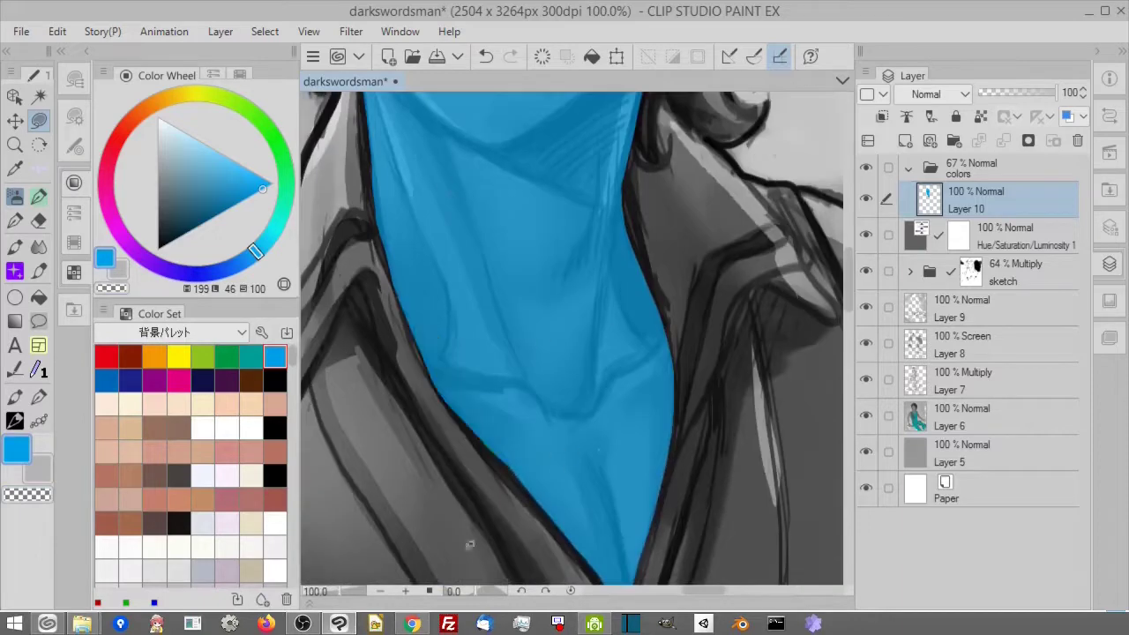
Step: Inspect the edges of the face and neck fill, briefly hiding and showing the skin color layer
key("ctrl+plus")
left_click_drag(412, 240, 587, 335)
scroll(564, 282, "down", 3)
scroll(547, 220, "up", 3)
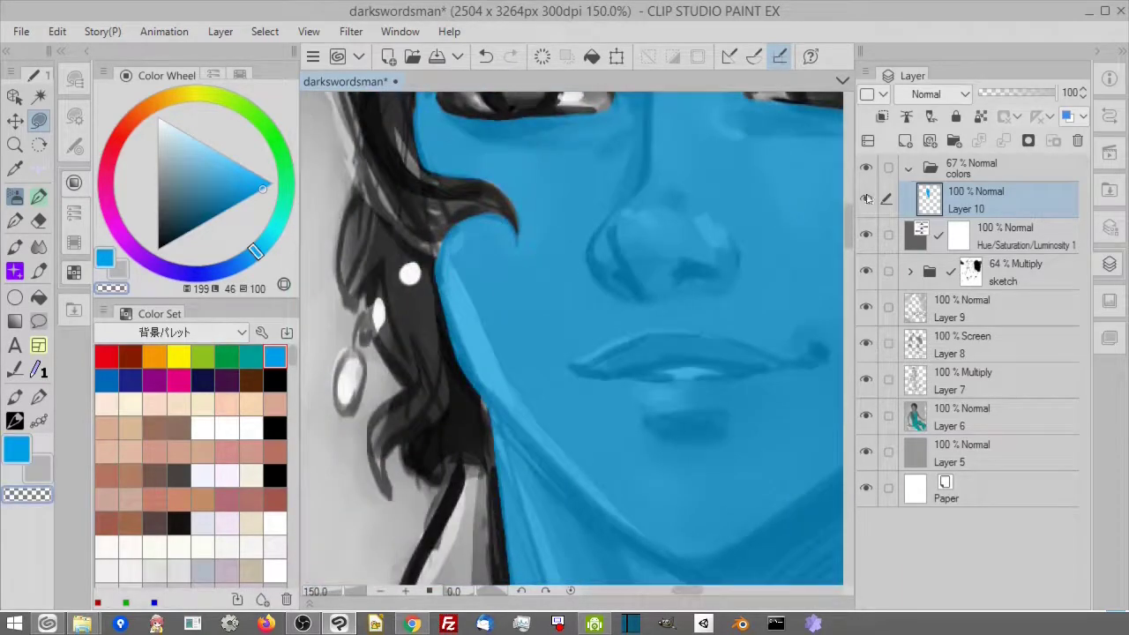
left_click(866, 200)
left_click(866, 201)
key("ctrl+minus")
key("ctrl+minus")
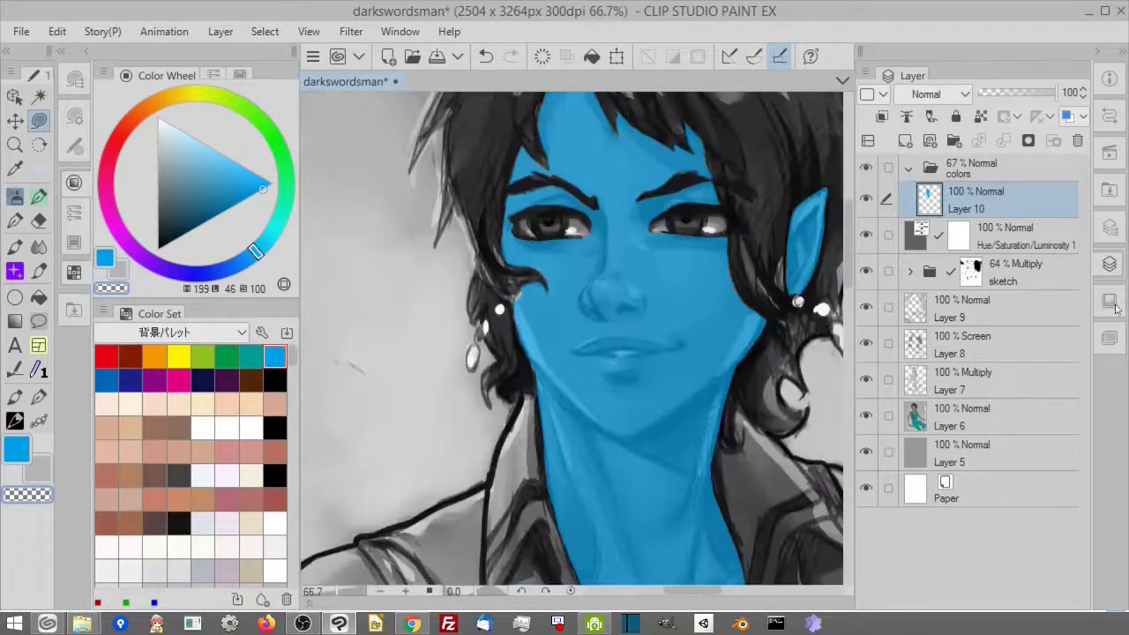
Step: Fill the shoulder and upper arm of the sword arm with blue up to the sleeveless vest's armhole
mouse_move(698, 429)
left_mouse_down()
mouse_move(726, 428)
mouse_move(891, 44)
left_mouse_up()
left_click_drag(454, 449, 446, 490)
mouse_move(569, 408)
left_mouse_down()
mouse_move(566, 265)
mouse_move(606, 300)
left_mouse_up()
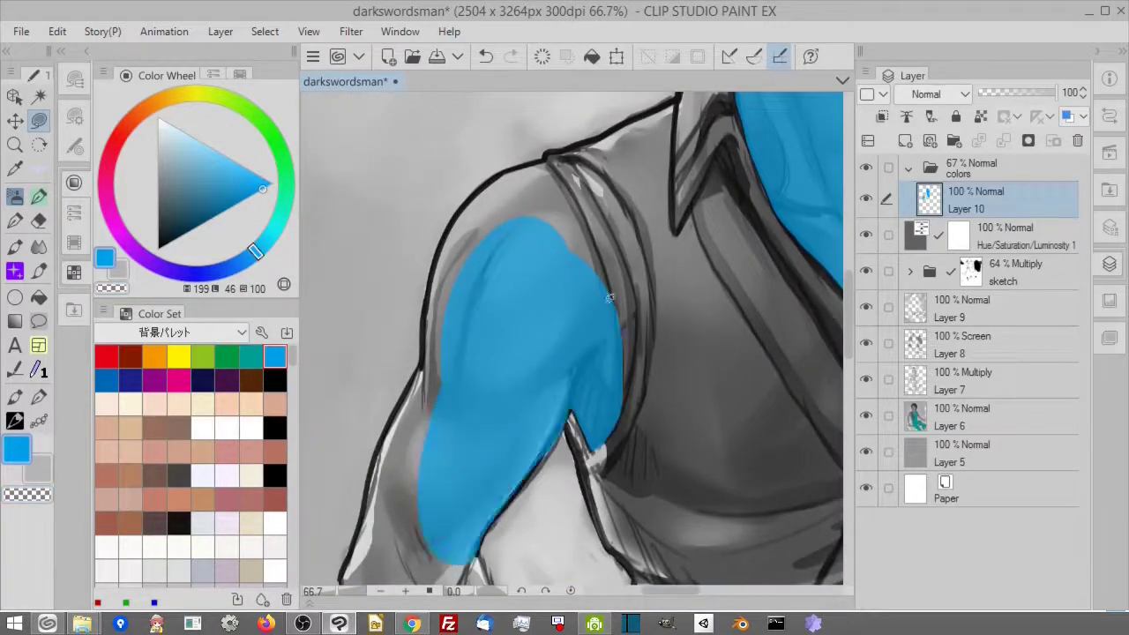
left_click_drag(535, 159, 441, 323)
left_click_drag(486, 184, 451, 222)
left_click_drag(510, 164, 492, 176)
Step: Trim the blue spill along the sword arm's shoulder outline using transparent color
key("ctrl+plus")
key("c")
left_click_drag(515, 219, 548, 210)
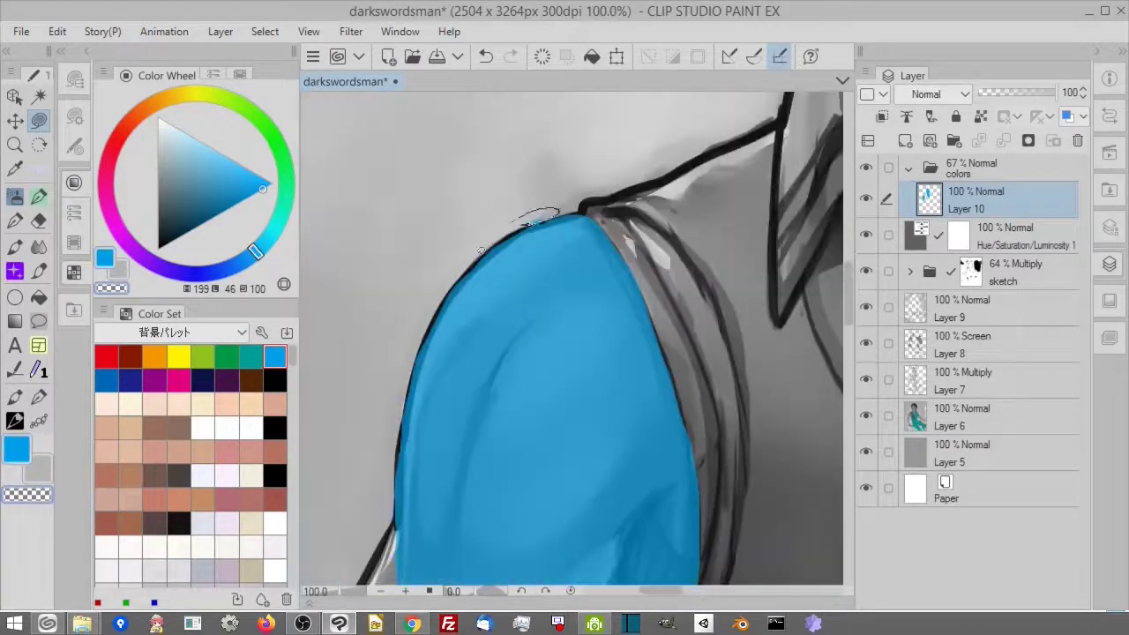
key("c")
Step: Fill the sword arm from the lower upper arm past the elbow in blue
left_click_drag(520, 529, 729, 146)
left_click_drag(693, 404, 573, 216)
left_click_drag(529, 370, 599, 142)
left_click_drag(546, 552, 549, 227)
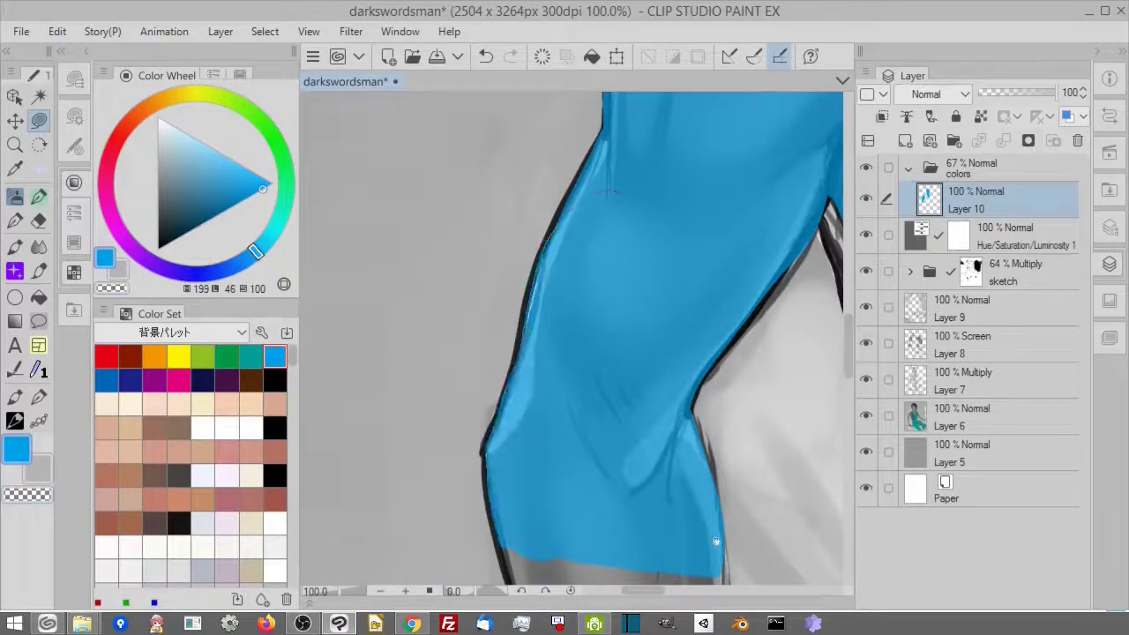
left_click_drag(716, 539, 661, 200)
Step: Fill the sword arm's forearm down toward the wrist in blue, trimming its outline with transparent color
mouse_move(672, 231)
left_mouse_down()
mouse_move(517, 347)
mouse_move(476, 226)
left_mouse_up()
mouse_move(451, 220)
left_mouse_down()
mouse_move(594, 572)
mouse_move(494, 264)
left_mouse_up()
left_click_drag(617, 529, 559, 262)
mouse_move(620, 133)
left_mouse_down()
mouse_move(632, 278)
mouse_move(520, 268)
left_mouse_up()
mouse_move(505, 293)
left_mouse_down()
mouse_move(532, 401)
mouse_move(609, 370)
left_mouse_up()
left_click_drag(503, 293, 521, 320)
key("c")
mouse_move(483, 243)
left_mouse_down()
mouse_move(532, 382)
mouse_move(526, 306)
left_mouse_up()
key("c")
Step: Fill the wrist and the thumb side of the hand gripping the sword in blue
left_click_drag(631, 502, 590, 313)
mouse_move(575, 283)
left_mouse_down()
mouse_move(712, 378)
mouse_move(636, 254)
left_mouse_up()
mouse_move(624, 233)
left_mouse_down()
mouse_move(721, 358)
mouse_move(645, 264)
left_mouse_up()
left_click_drag(609, 173, 677, 244)
left_click_drag(620, 293, 597, 189)
mouse_move(566, 229)
left_mouse_down()
mouse_move(673, 380)
mouse_move(642, 264)
left_mouse_up()
left_click_drag(663, 265, 660, 363)
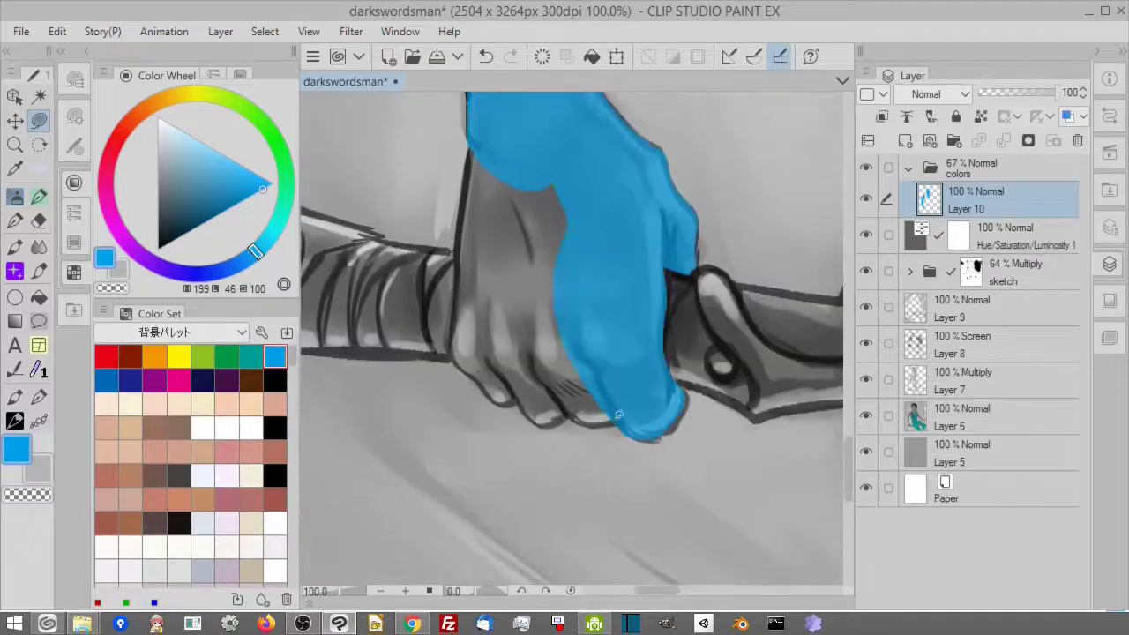
Step: Fill the remaining fingers and back of the gripping hand in blue and save the drawing
left_click_drag(620, 415, 564, 212)
left_click_drag(564, 422, 521, 291)
left_click_drag(505, 272, 536, 393)
left_click_drag(516, 327, 507, 457)
key("ctrl+minus")
key("ctrl+minus")
key("ctrl+minus")
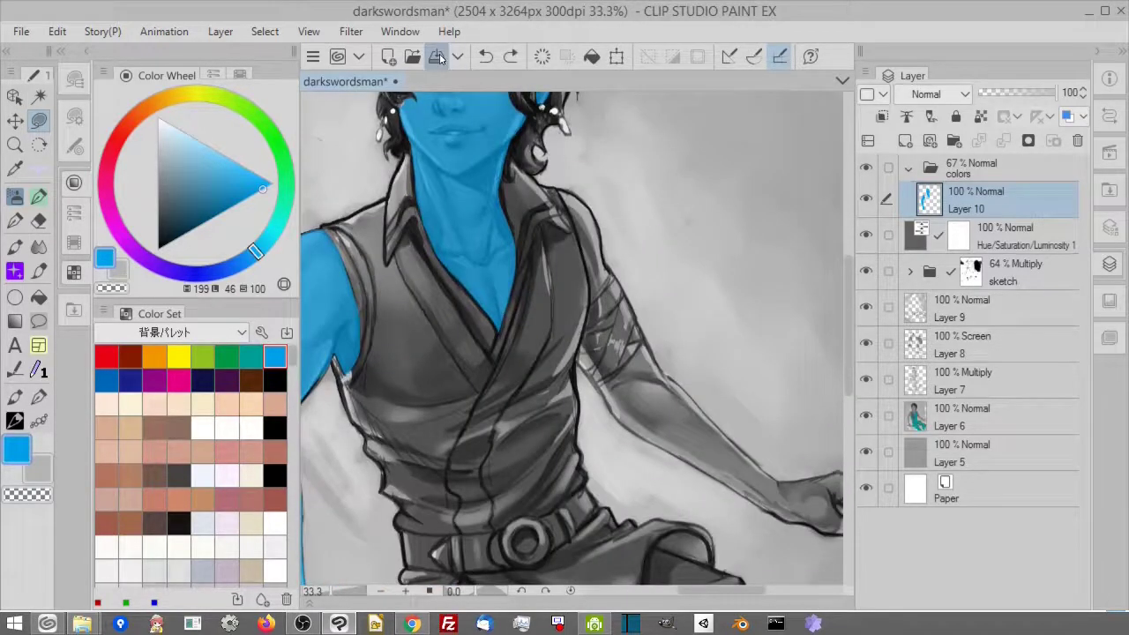
left_click(441, 59)
Step: Fill the outstretched arm's bare shoulder above the arm wrap in blue
scroll(575, 223, "up", 3)
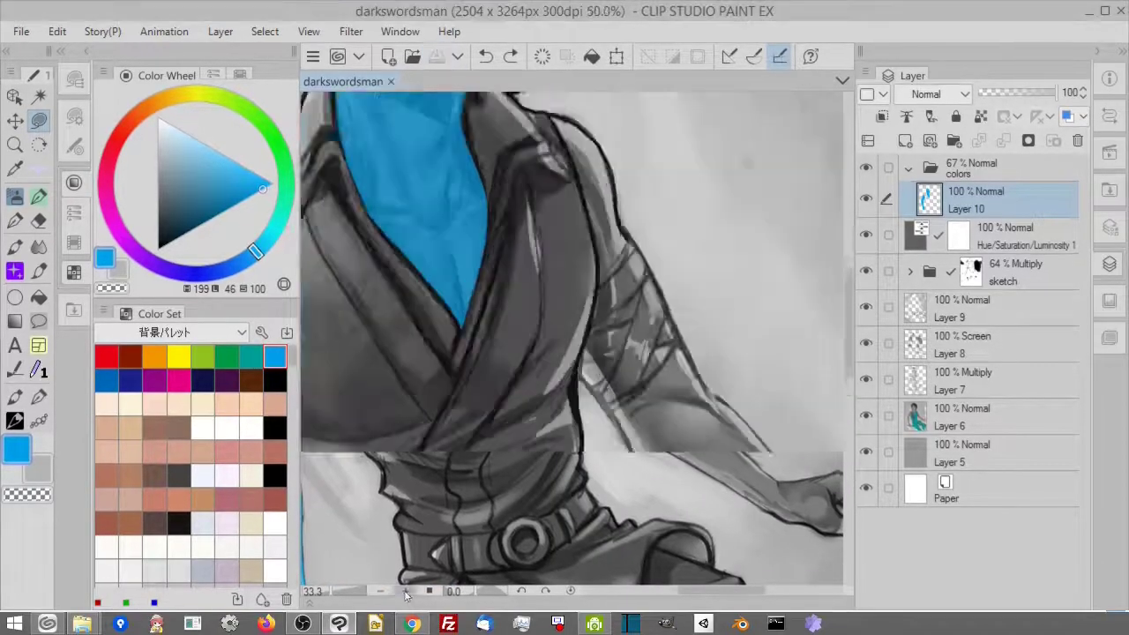
left_click_drag(645, 434, 625, 451)
scroll(589, 298, "up", 3)
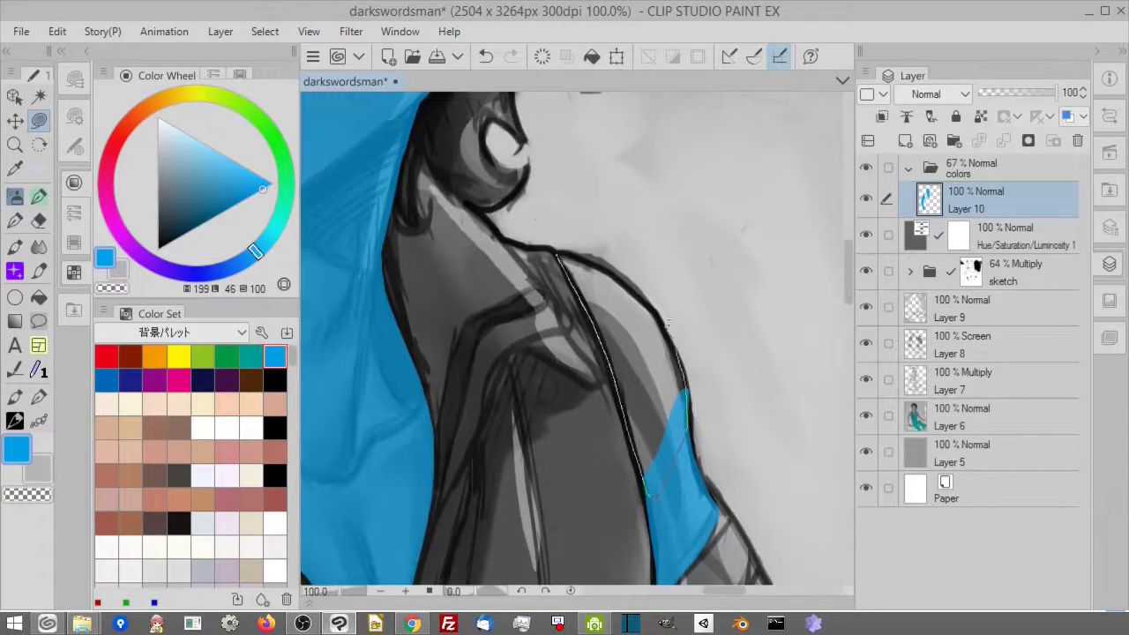
mouse_move(667, 324)
left_mouse_down()
mouse_move(557, 253)
mouse_move(497, 184)
left_mouse_up()
key("e")
left_click_drag(608, 520, 493, 164)
Step: Fill the outstretched arm's elbow area just below the arm wrap in blue
left_click_drag(531, 414, 524, 426)
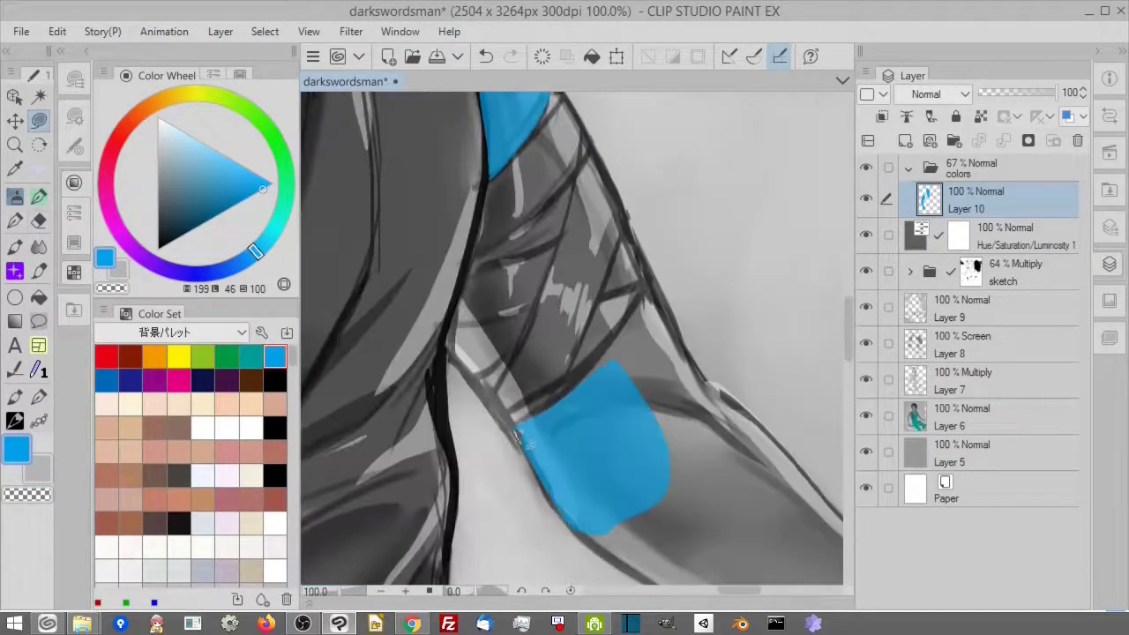
mouse_move(566, 397)
left_mouse_down()
mouse_move(667, 517)
mouse_move(604, 520)
left_mouse_up()
left_click_drag(688, 291, 674, 414, "shift")
left_click_drag(564, 520, 551, 278)
mouse_move(629, 220)
left_mouse_down()
mouse_move(476, 231)
mouse_move(441, 420)
left_mouse_up()
Step: Fill the outstretched arm's forearm down to the wrist in blue
left_click_drag(565, 494, 544, 329)
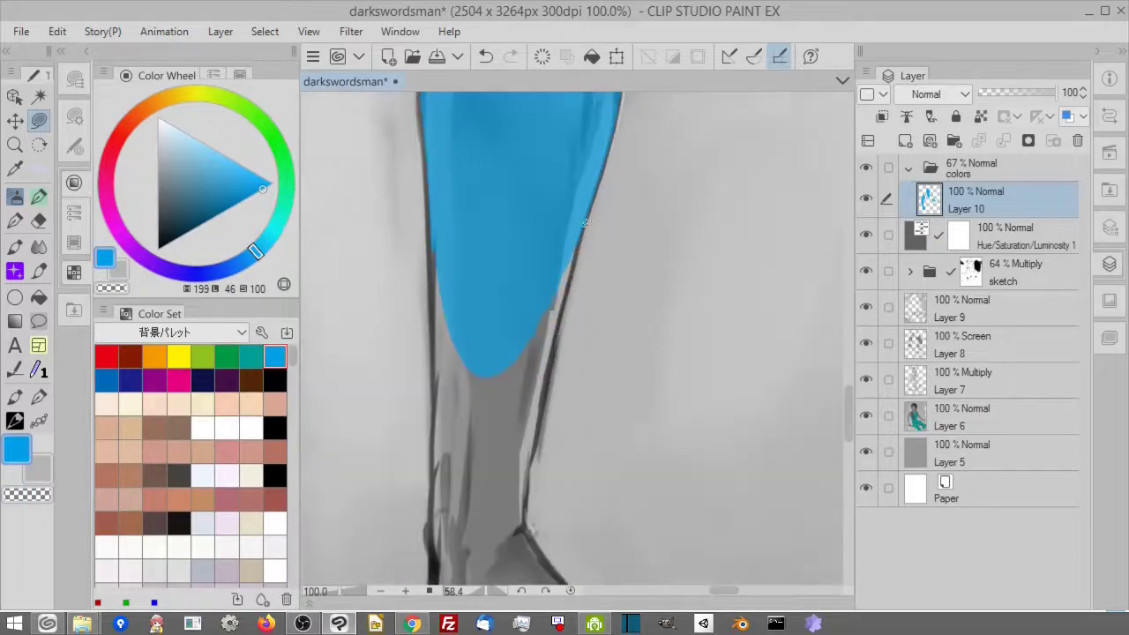
left_click_drag(585, 222, 552, 346)
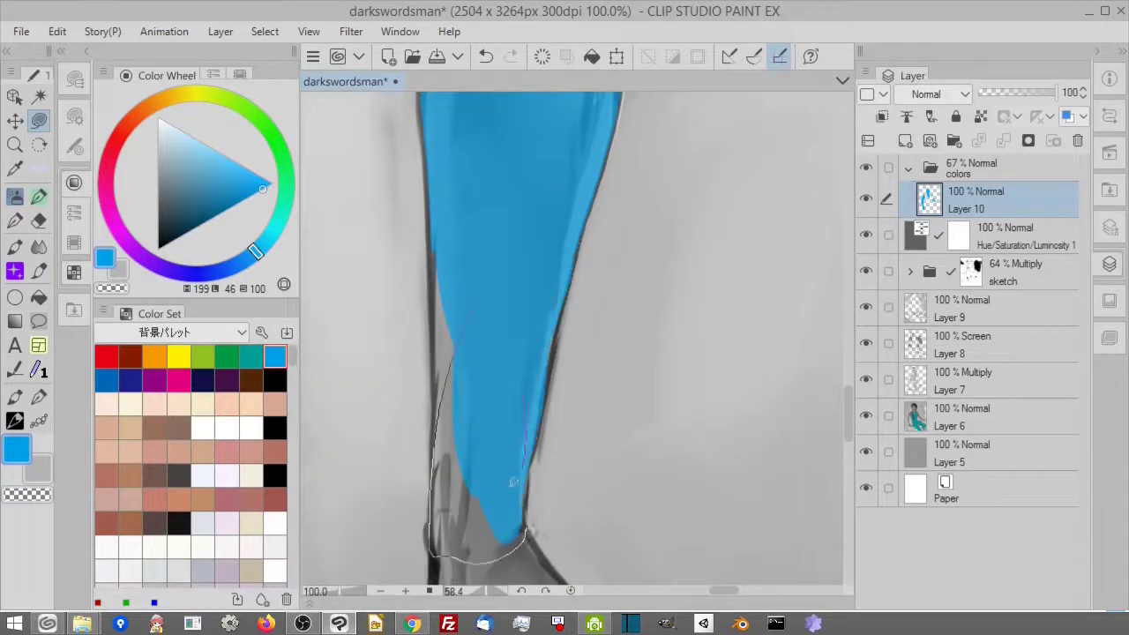
left_click_drag(513, 481, 491, 371)
left_click_drag(529, 520, 502, 297)
Step: Fill the clenched fist of the outstretched arm in blue and save the drawing
left_click_drag(688, 291, 458, 335, "shift")
mouse_move(609, 478)
left_mouse_down()
mouse_move(640, 429)
mouse_move(565, 397)
left_mouse_up()
mouse_move(635, 326)
left_mouse_down()
mouse_move(694, 242)
mouse_move(573, 265)
left_mouse_up()
mouse_move(534, 340)
left_mouse_down()
mouse_move(519, 291)
mouse_move(564, 264)
left_mouse_up()
left_click_drag(573, 264, 569, 379)
left_click_drag(617, 313, 657, 348)
left_click_drag(459, 335, 617, 220, "shift")
scroll(573, 335, "down", 5)
key("ctrl+s")
Step: Add a raster layer beneath the blue skin layer in the colors folder and pick a pale mauve fill color
left_click(971, 168)
key("m")
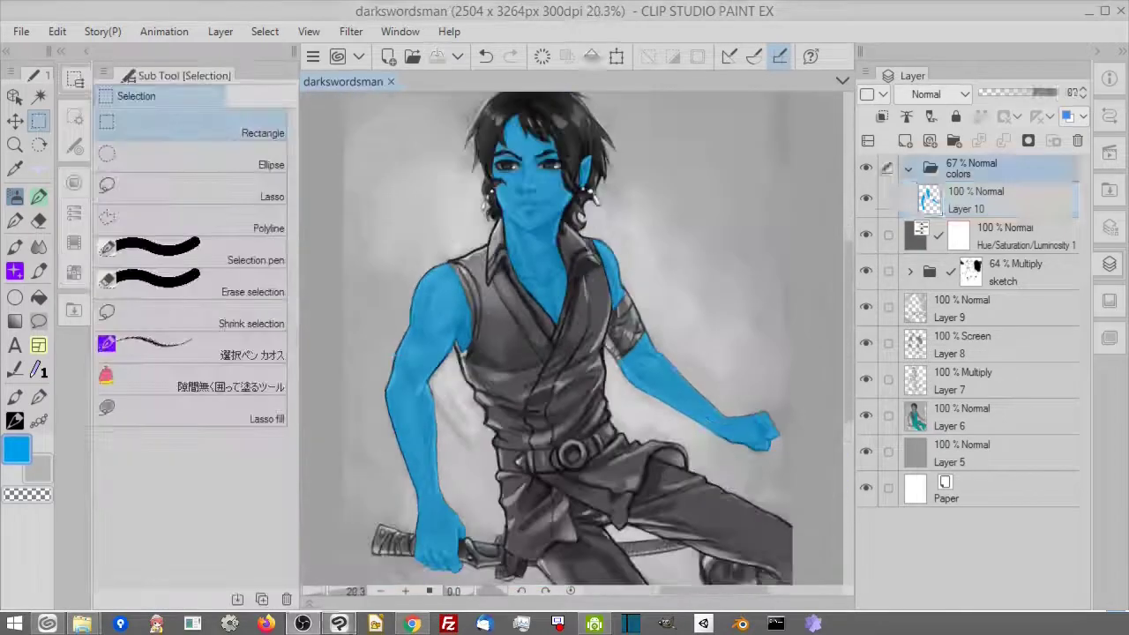
left_click(905, 141)
left_click(74, 183)
left_click_drag(295, 357, 294, 375)
left_click(251, 467)
left_click_drag(976, 200, 976, 249)
Step: Lasso-fill the hair beside the face, around the pointed ear and in the curls below it in pale mauve
key("ctrl+plus")
key("ctrl+plus")
key("ctrl+plus")
key("ctrl+plus")
left_click(266, 411)
left_click_drag(529, 115, 617, 565)
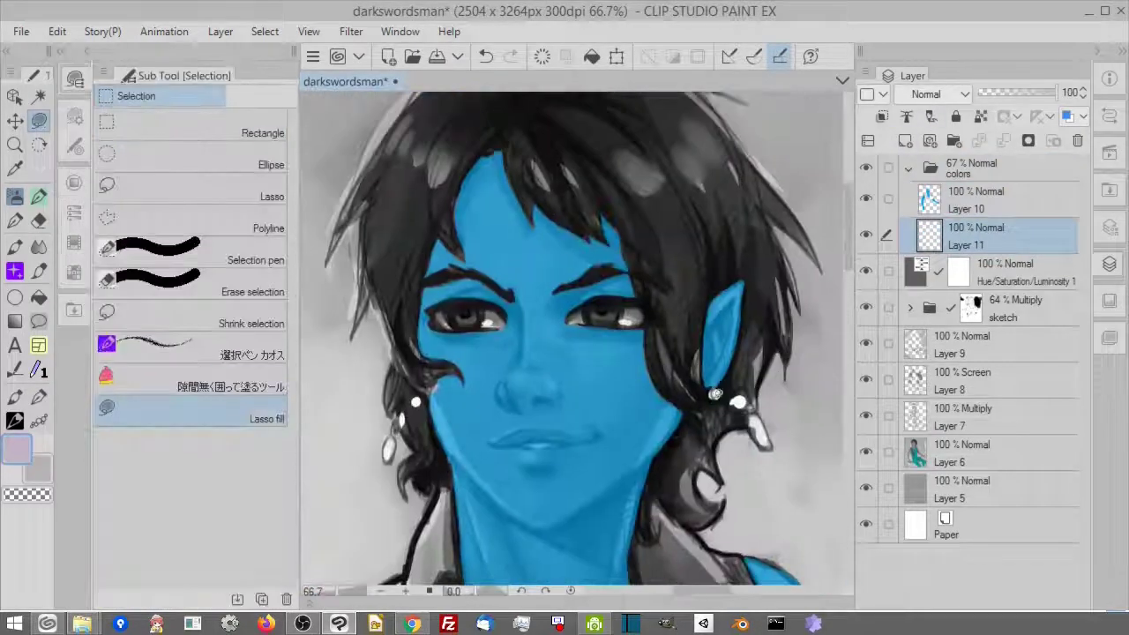
left_click_drag(730, 256, 731, 252)
key("ctrl+plus")
left_click_drag(653, 335, 559, 322)
left_click_drag(553, 177, 582, 265)
left_click_drag(533, 118, 565, 256)
left_click_drag(698, 419, 590, 455)
left_click_drag(638, 214, 627, 284)
left_click_drag(627, 498, 653, 339)
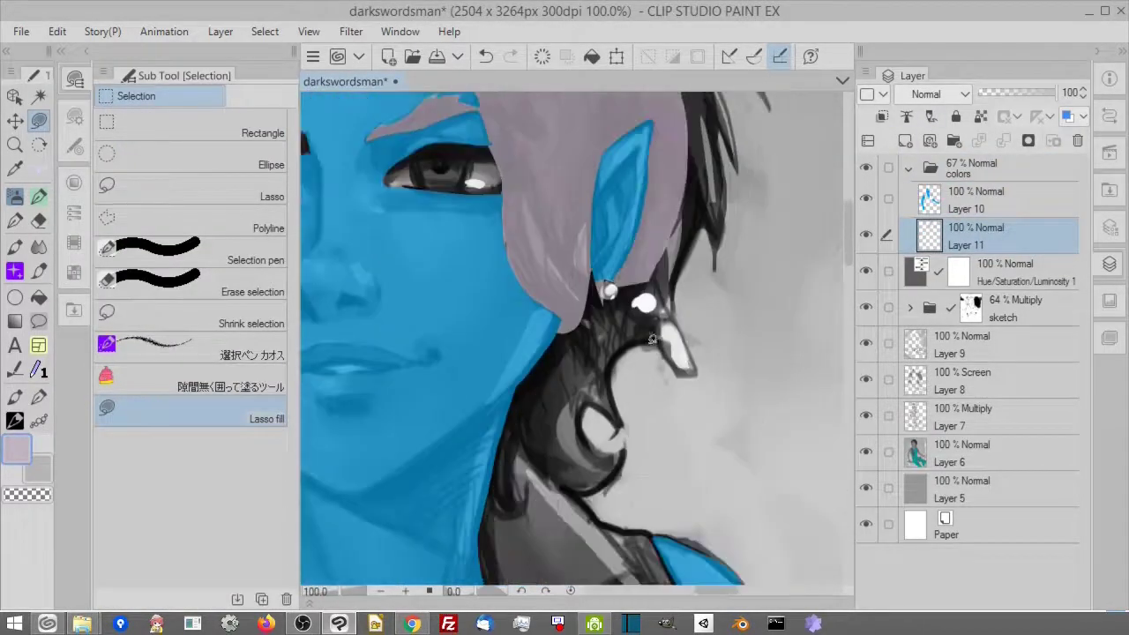
left_click_drag(610, 478, 522, 452)
left_click_drag(564, 353, 548, 473)
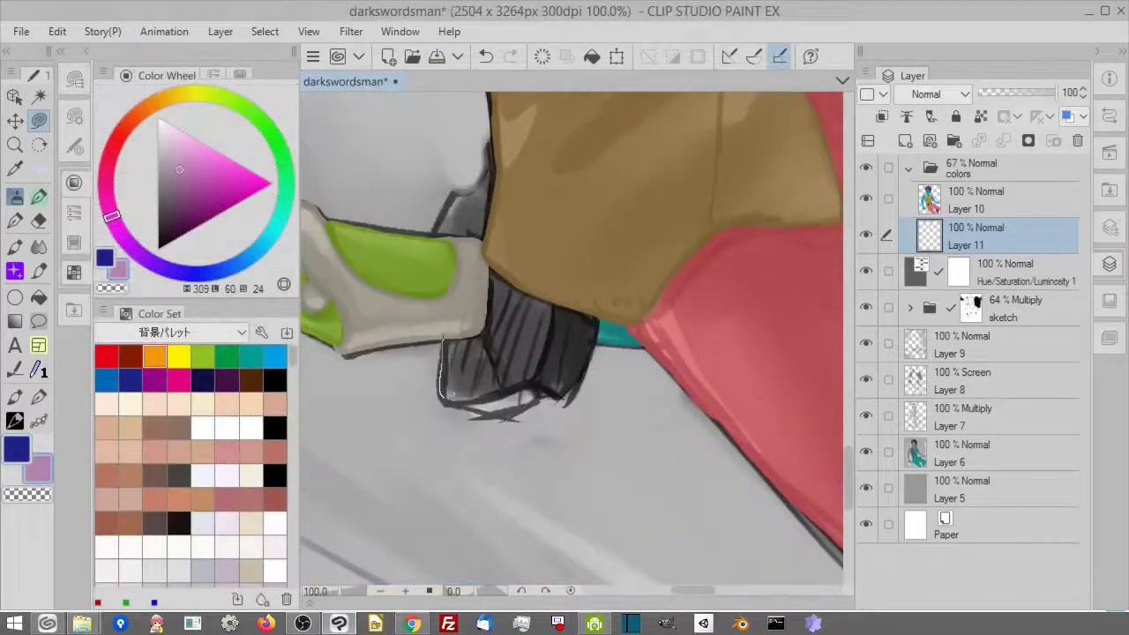
Step: Lasso-fill the small grey sheath piece under the tunic hem, beside the sword guard, in mauve
left_click_drag(491, 253, 505, 346)
key("ctrl+minus")
key("ctrl+minus")
key("ctrl+minus")
key("ctrl+minus")
left_click_drag(668, 266, 542, 390)
Step: Transfer the contents of Layer 10 to the layer below and move the emptied Layer 10 beneath Layer 11
left_click(979, 201)
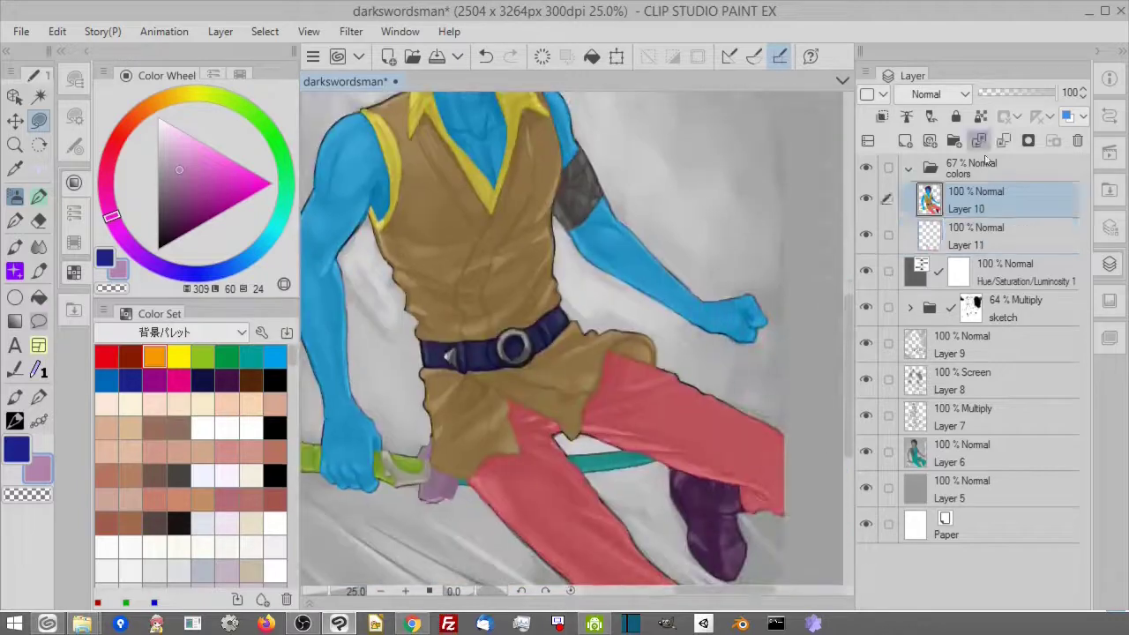
left_click(978, 142)
left_click_drag(978, 201, 979, 250)
Step: Fill the entire background behind the figure with pale yellow on Layer 10
left_click_drag(292, 357, 292, 399)
left_click(203, 528)
key("ctrl+minus")
key("ctrl+minus")
mouse_move(724, 541)
left_mouse_down()
mouse_move(696, 518)
mouse_move(723, 543)
left_mouse_up()
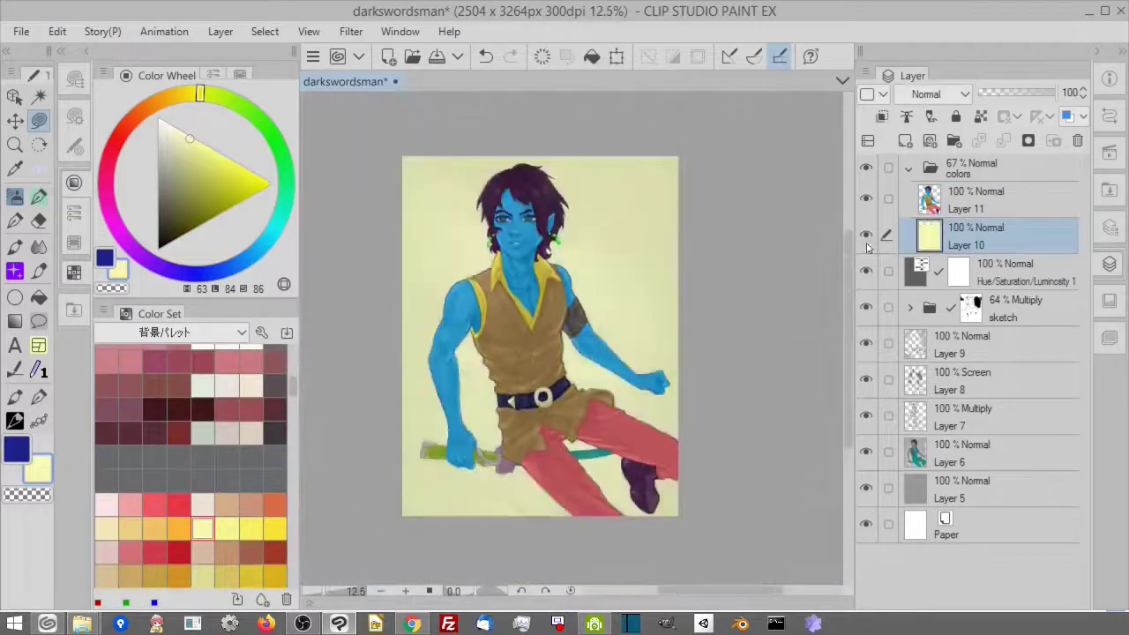
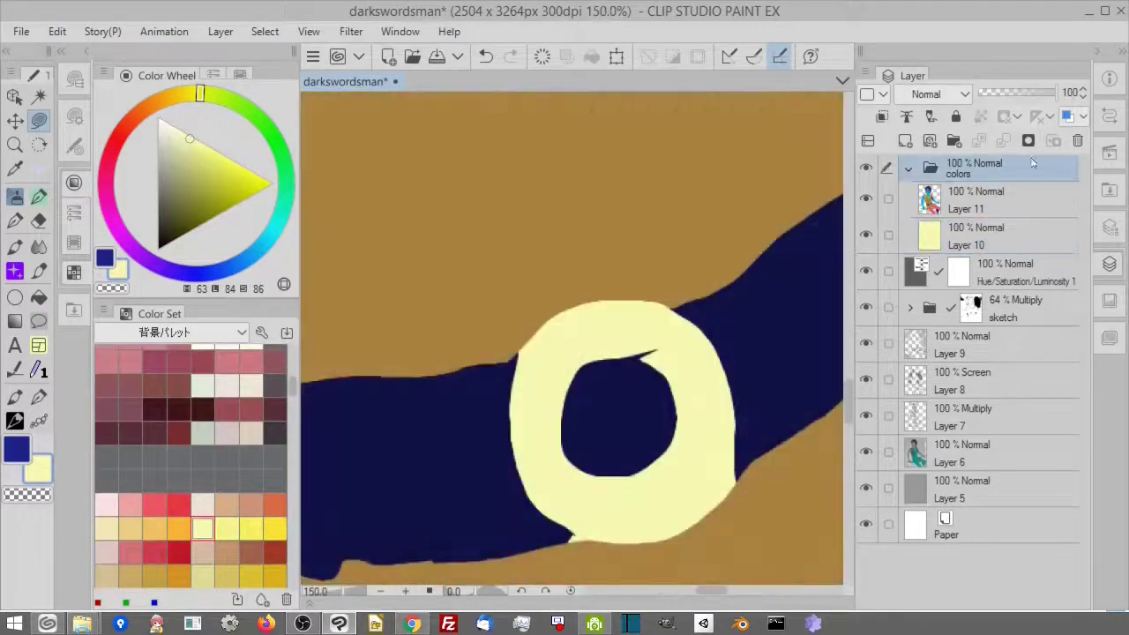
Step: Set the opacity of the colors folder to 78%
left_click(978, 169)
left_click(970, 200)
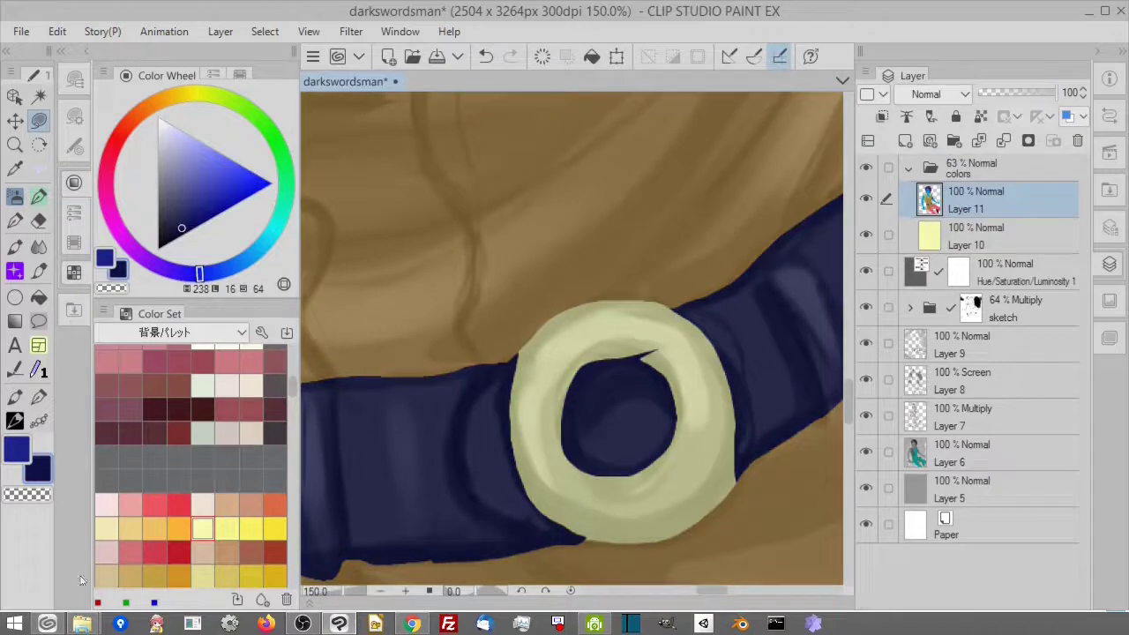
left_click(970, 236)
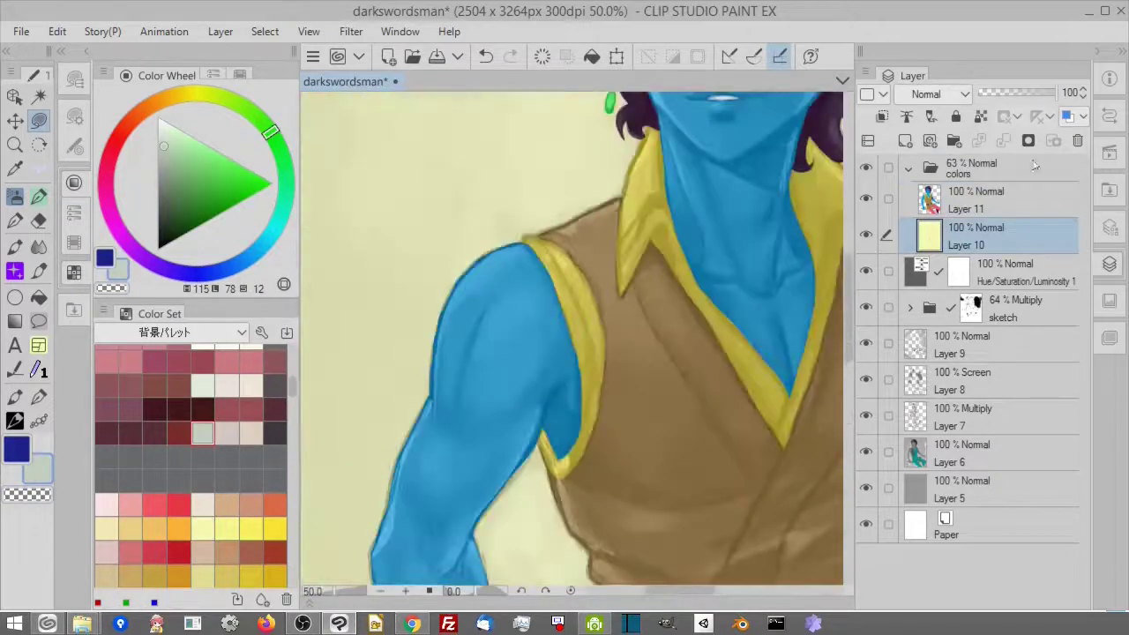
left_click(970, 167)
left_click_drag(1027, 92, 1047, 91)
Step: Merge the figure and background color layers into one and rename it flats
double_click(968, 209)
type("flats")
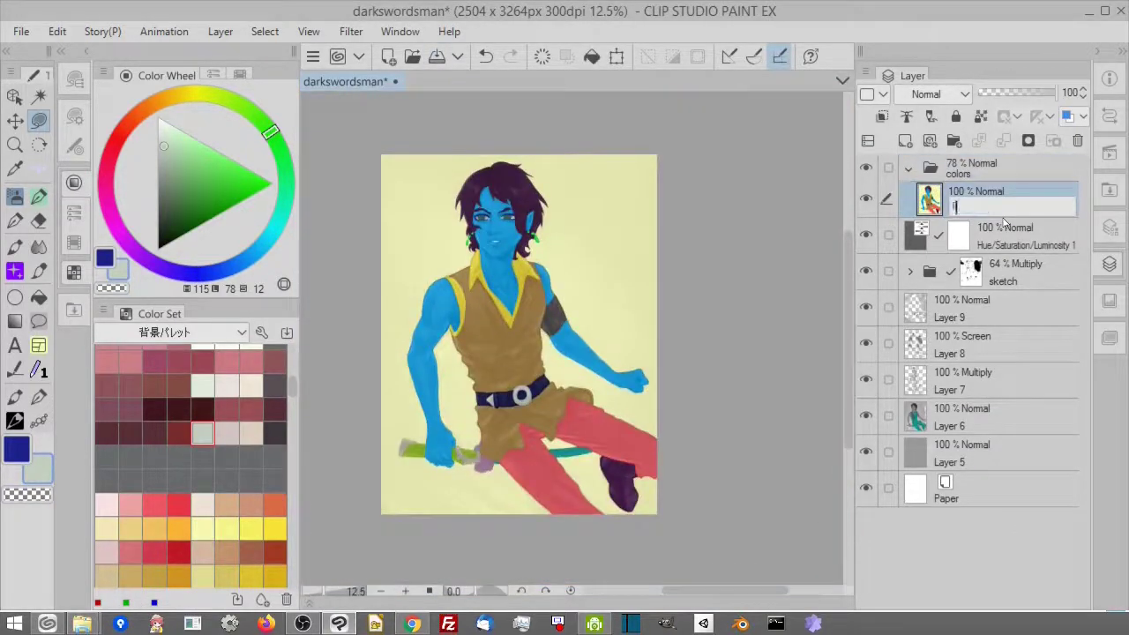
key("Return")
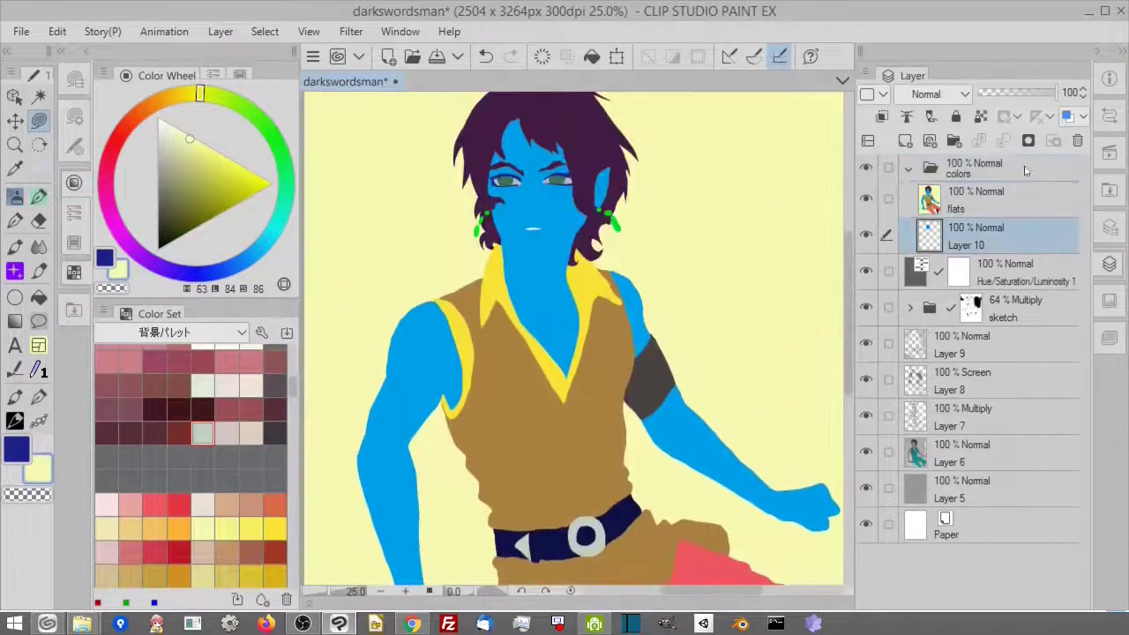
Step: Undo the extra layer beneath flats and set the flats layer as the reference layer
key("ctrl+z")
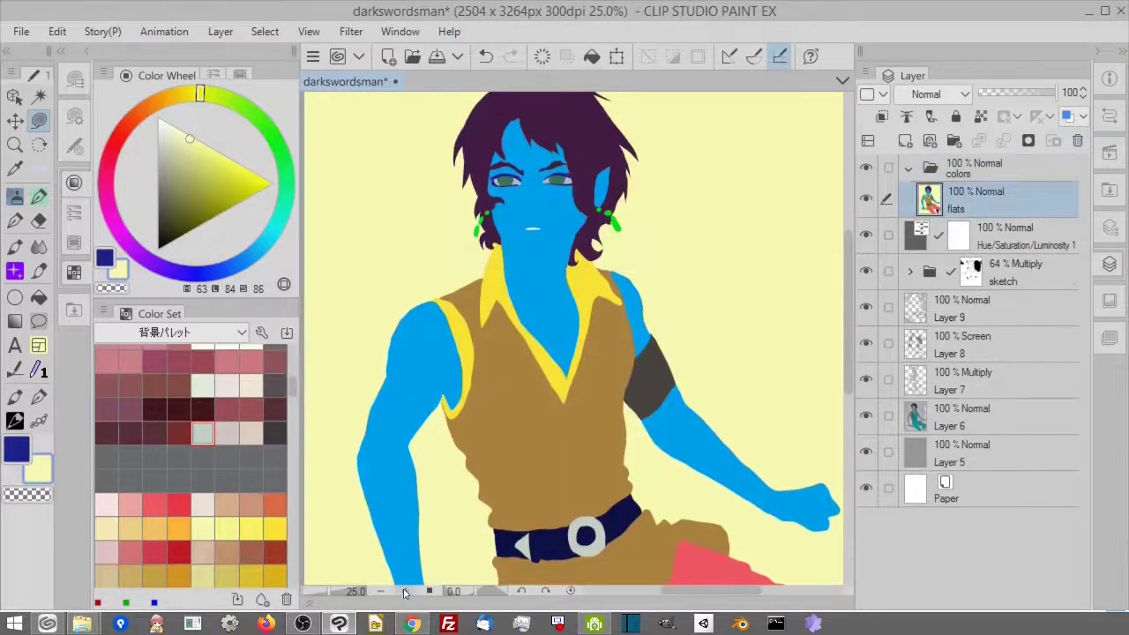
left_click(404, 592)
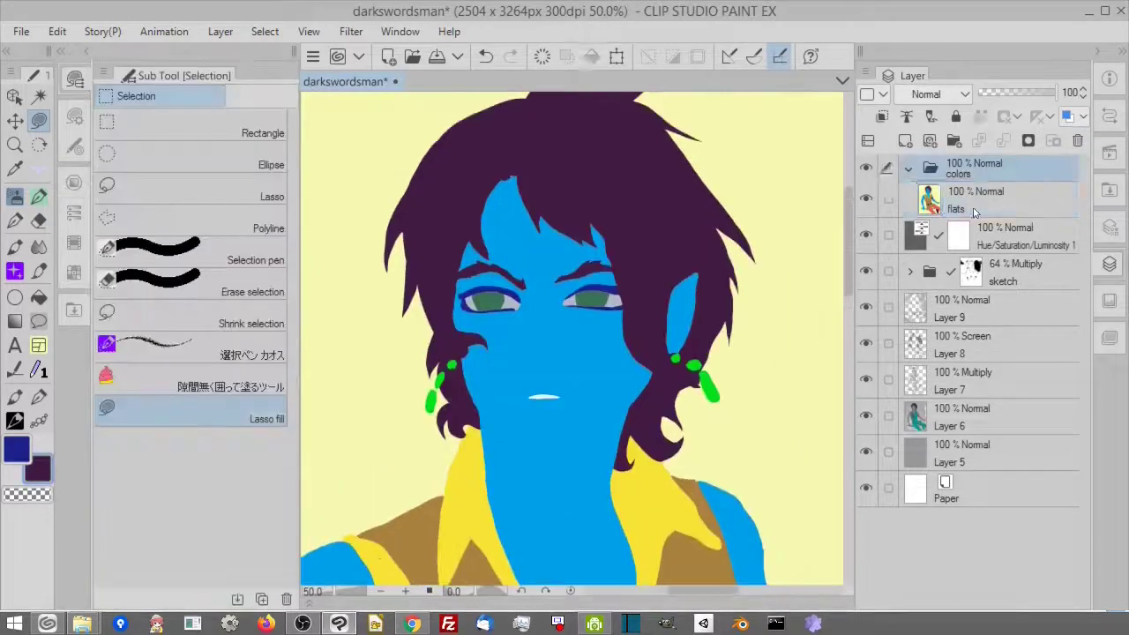
left_click(975, 210)
left_click(380, 591)
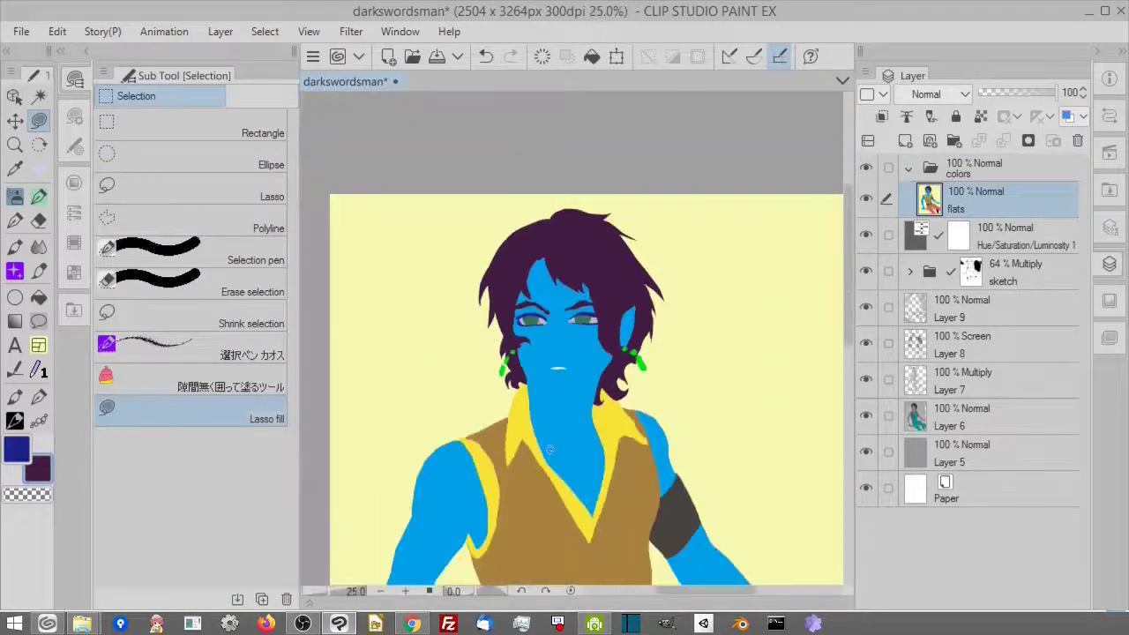
left_click(906, 127)
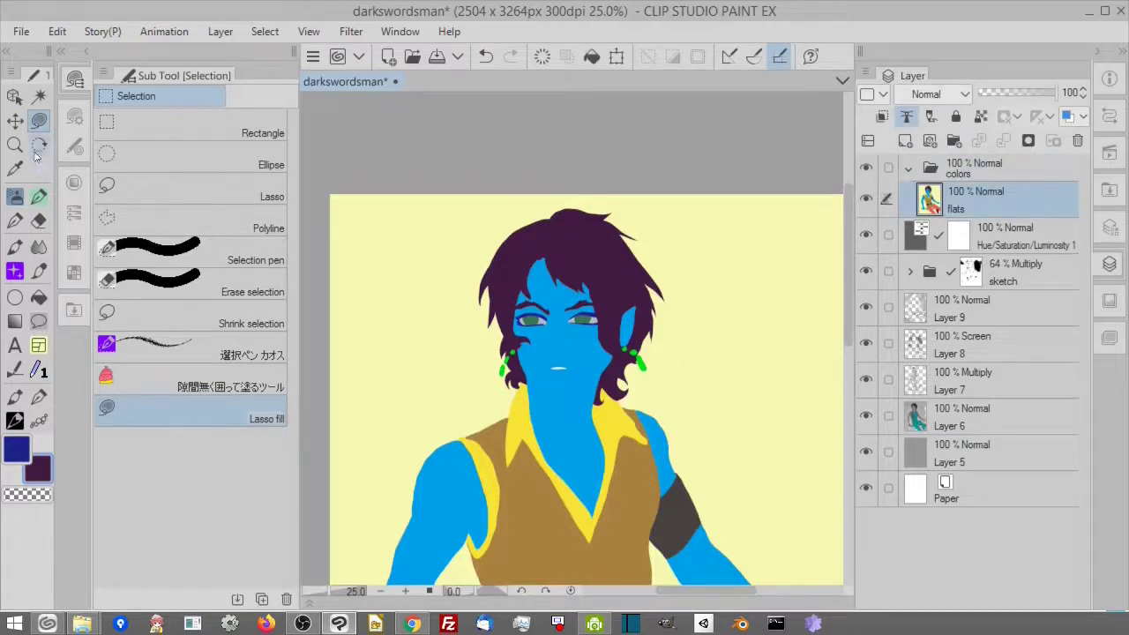
Step: Auto-select the blue face and neck area on the flats layer and hide that layer
left_click(38, 97)
left_click(715, 272)
left_click(452, 571)
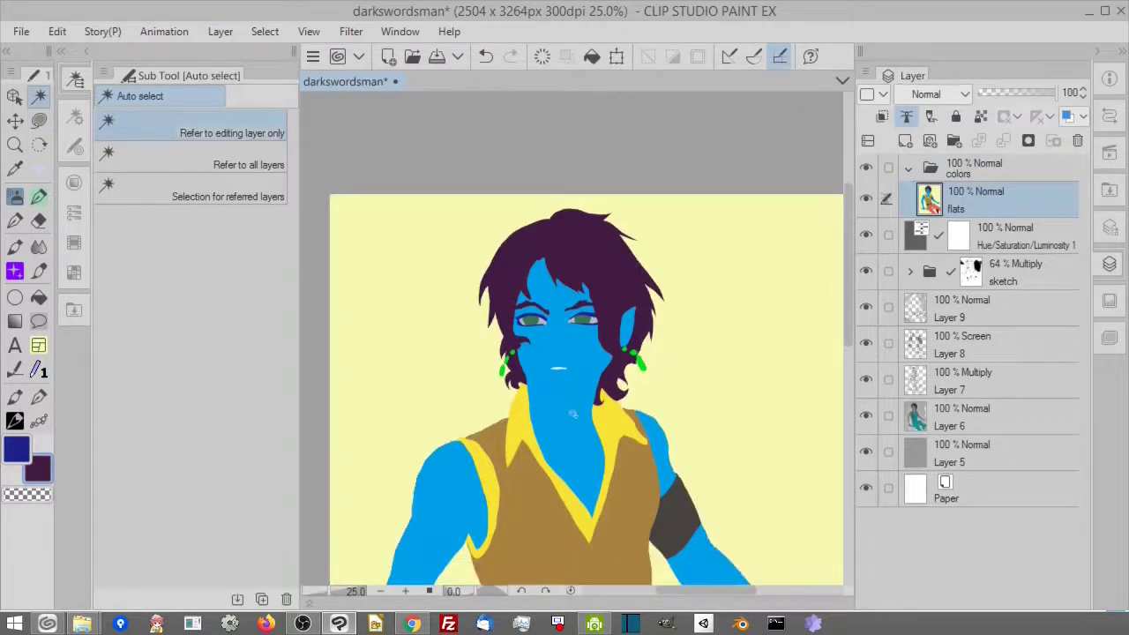
left_click(573, 413)
left_click(865, 198)
right_click(1041, 199)
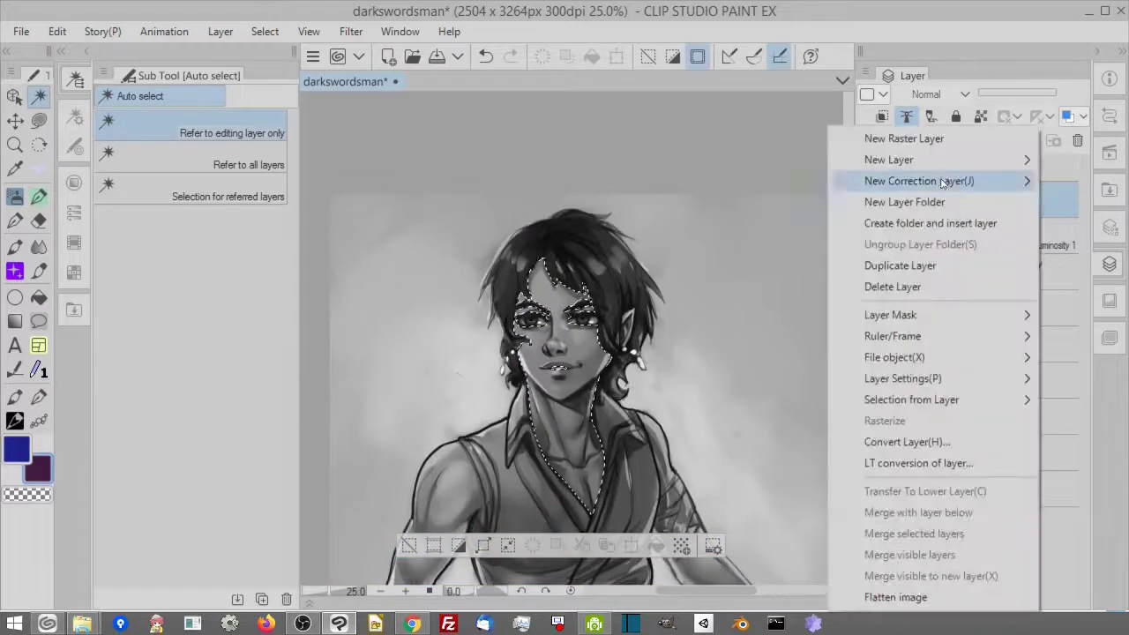
mouse_move(942, 182)
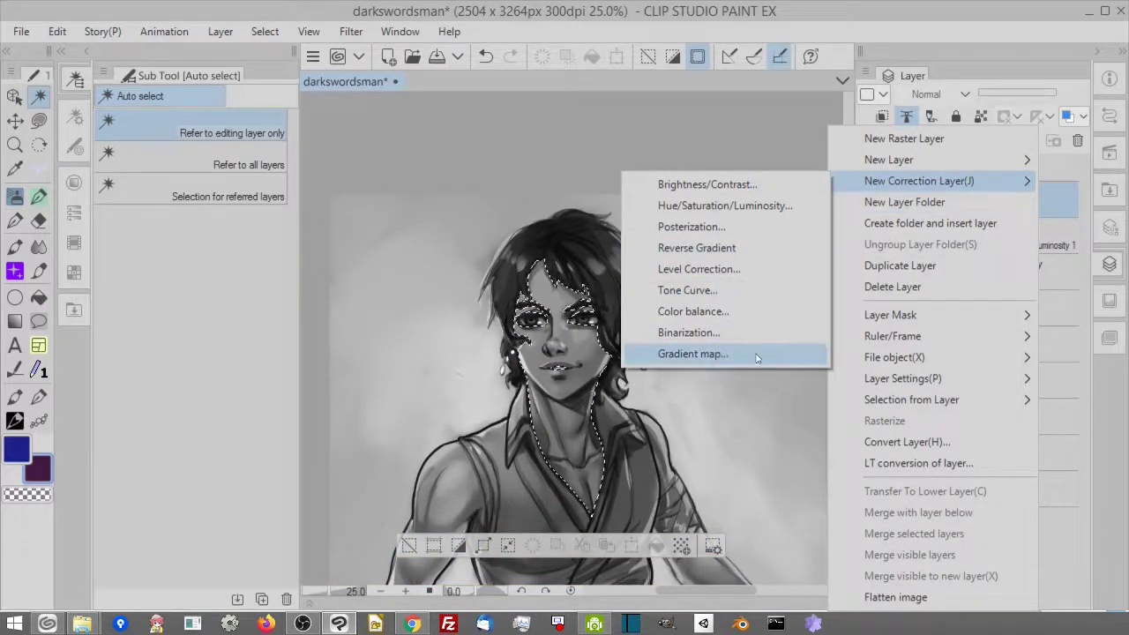
left_click(747, 92)
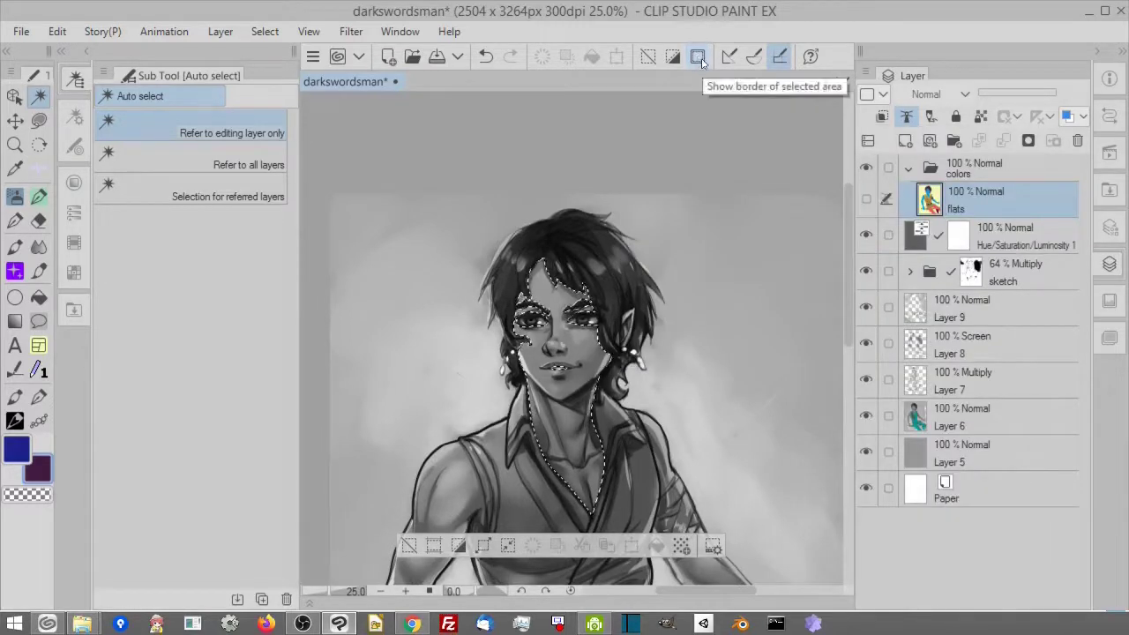
Step: Hide the selection border and add a Gradient map correction layer for the selected face and neck
left_click(698, 58)
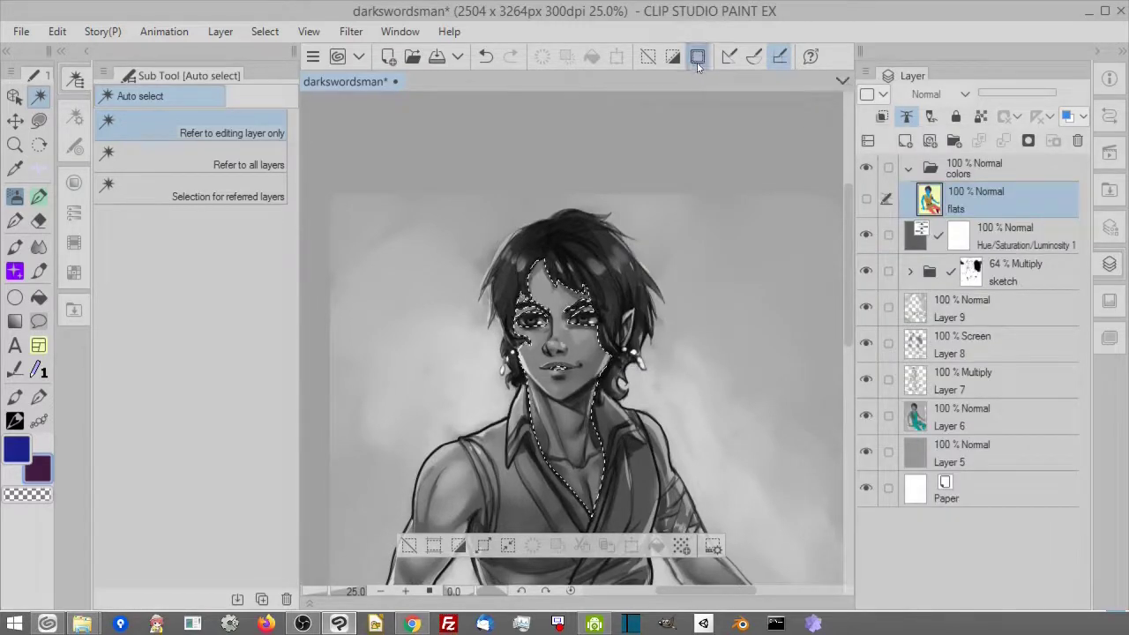
left_click(405, 591)
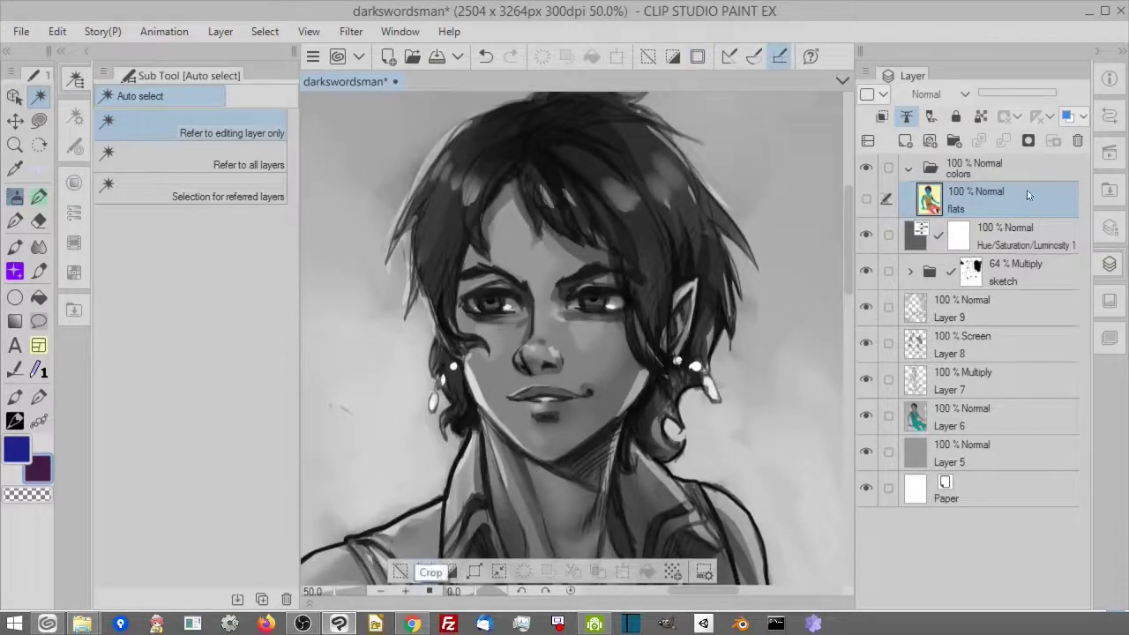
right_click(1026, 195)
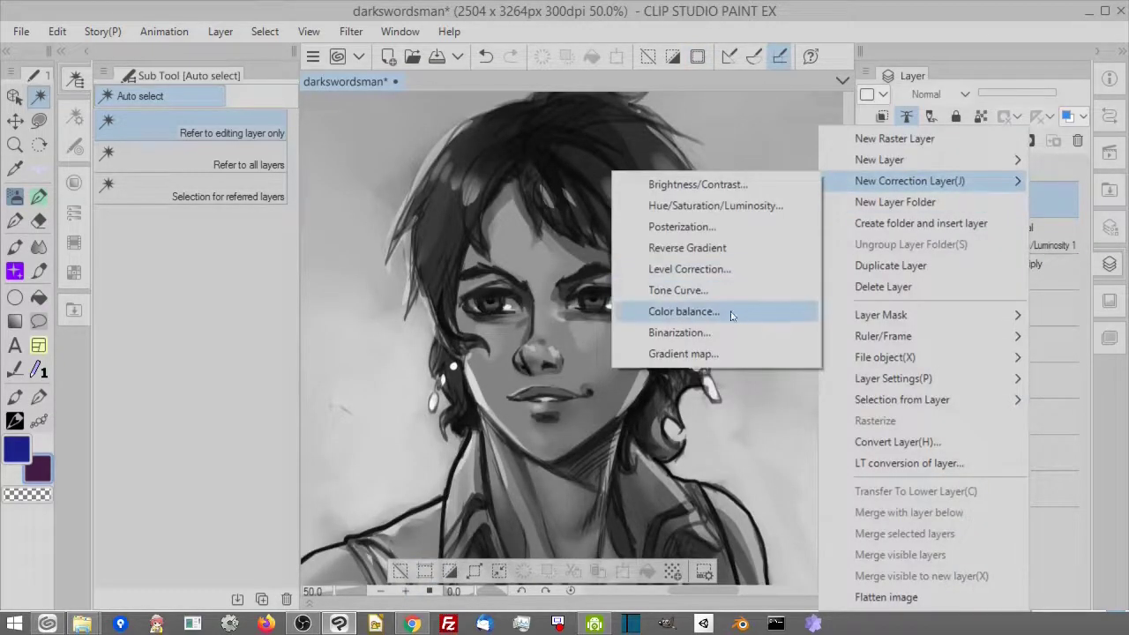
left_click(721, 356)
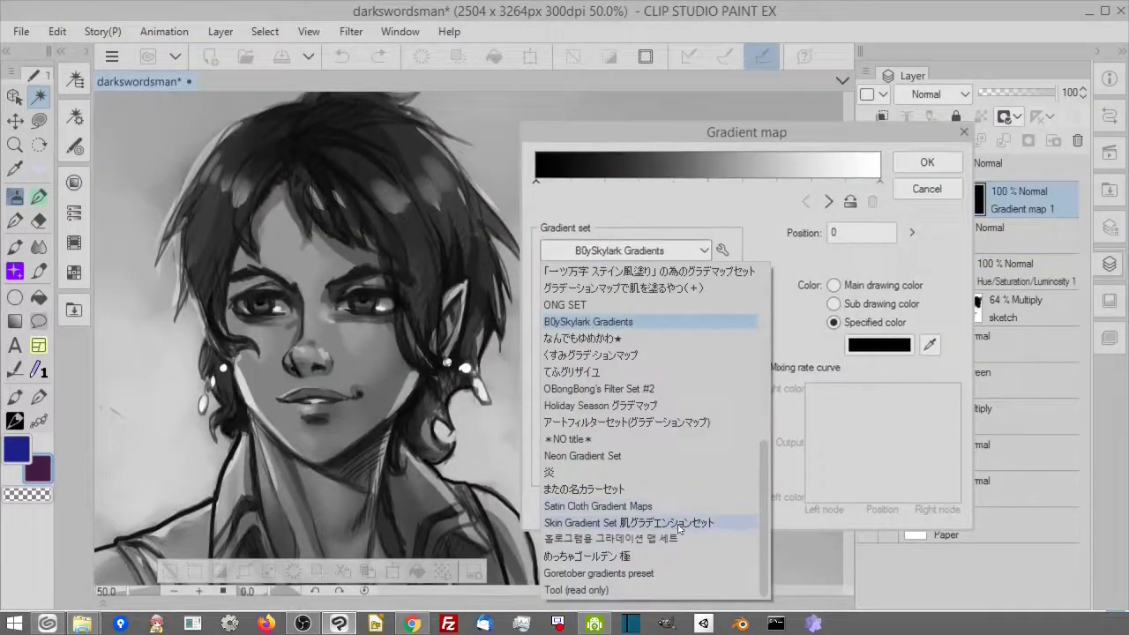
Step: Apply the vanilla gradient from the Skin Gradient Set to the gradient map
left_click(680, 532)
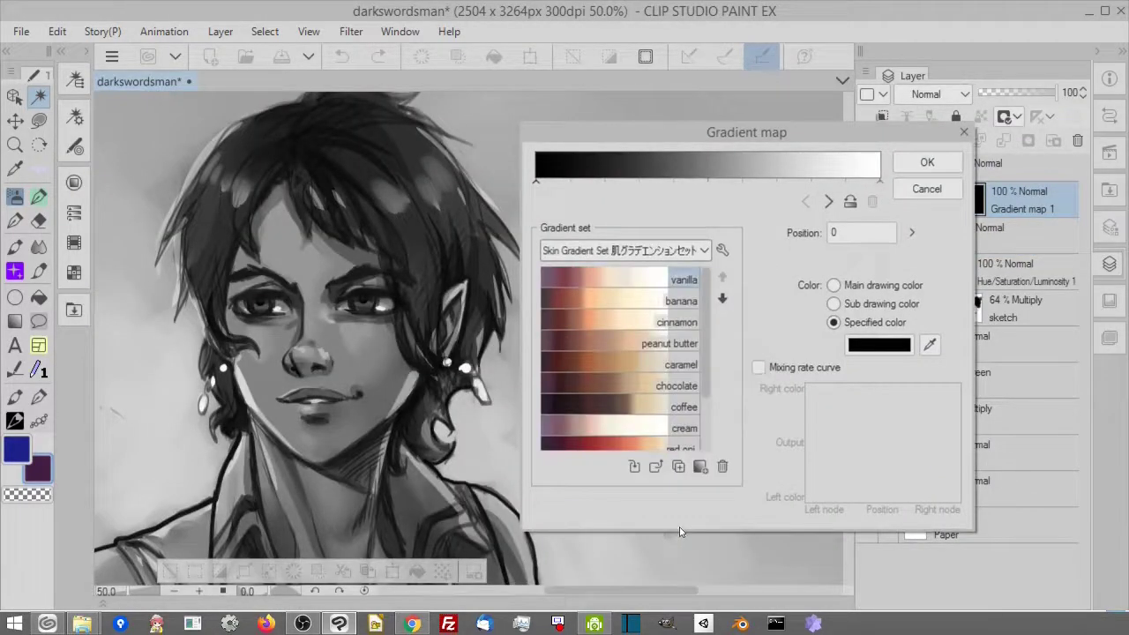
left_click(645, 282)
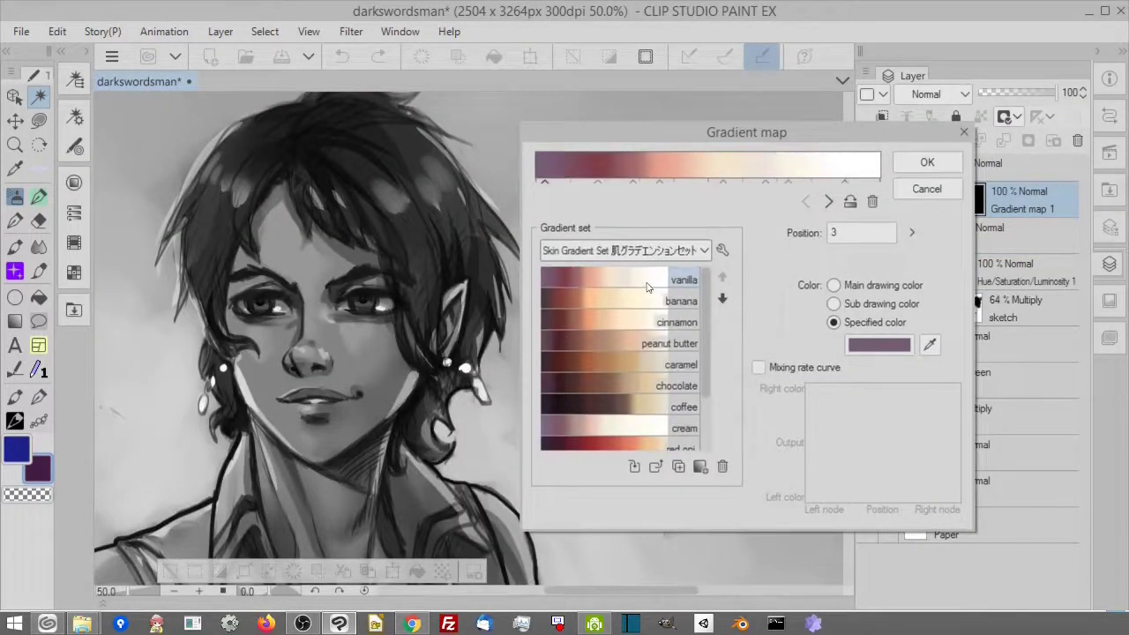
left_click_drag(875, 134, 725, 205)
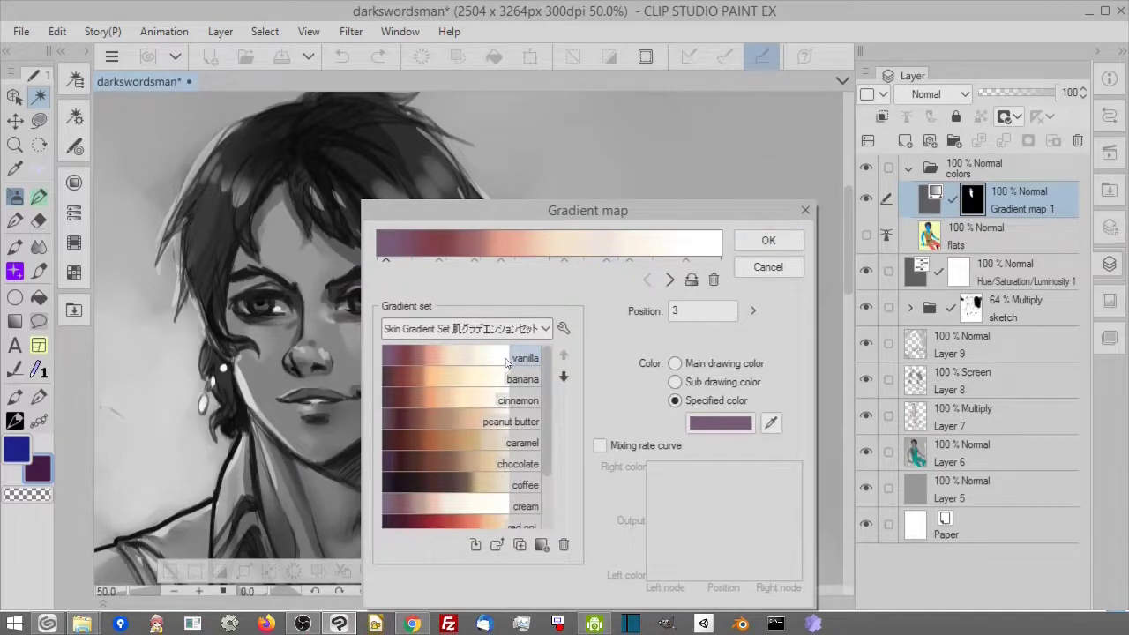
left_click(779, 240)
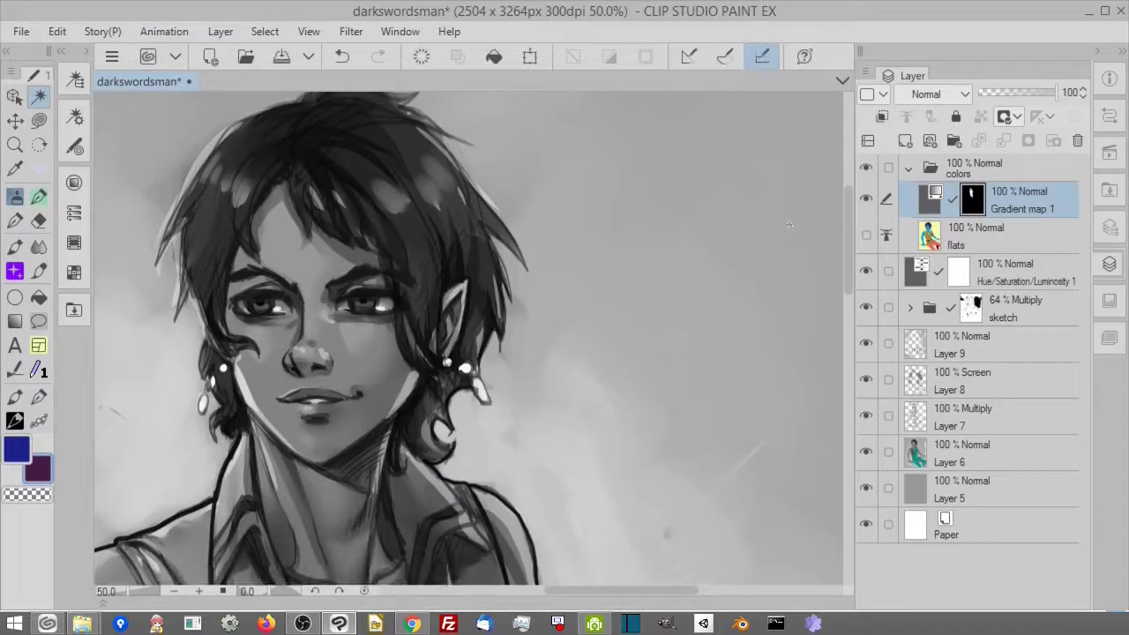
Step: Merge the visible artwork into a new layer and move it into the colors folder directly beneath the gradient map
left_click(970, 236)
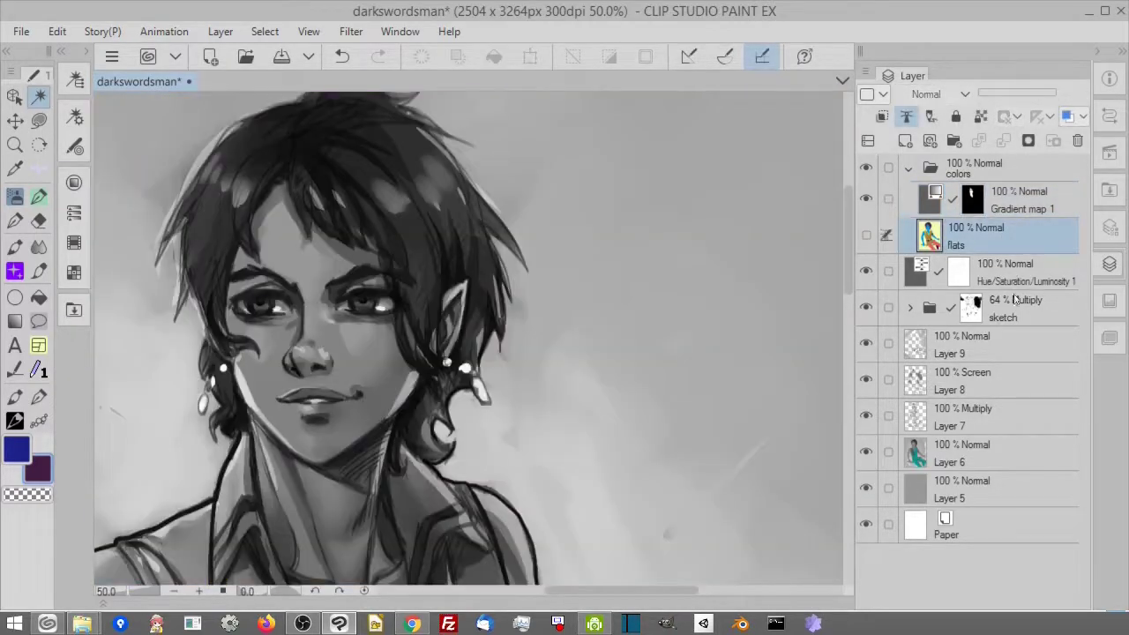
left_click(1023, 281)
right_click(1027, 280)
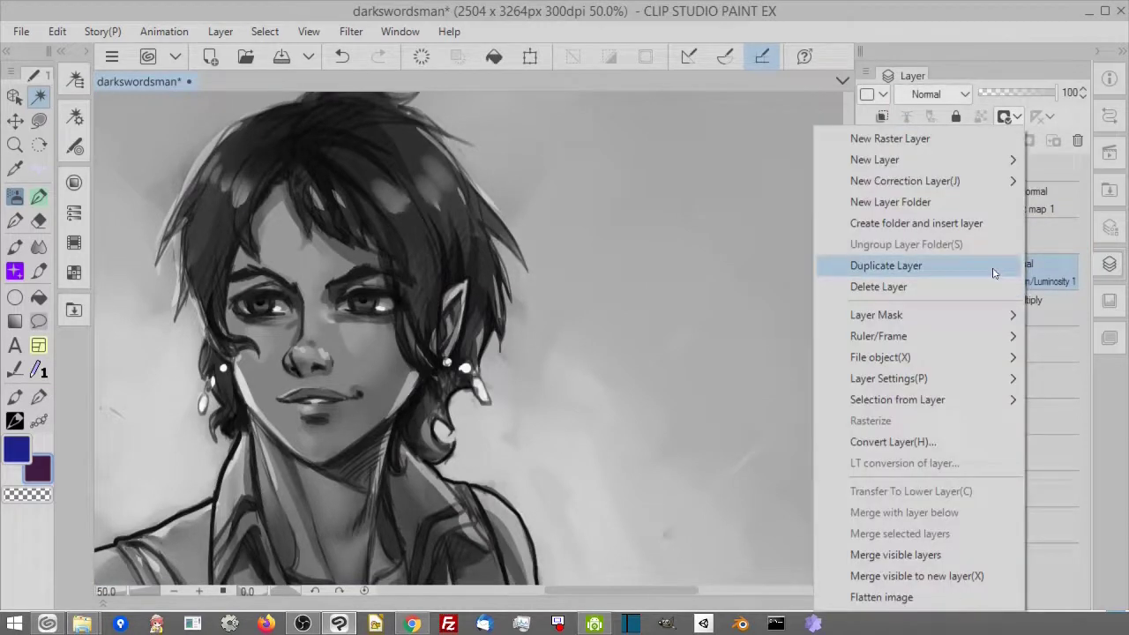
left_click(967, 585)
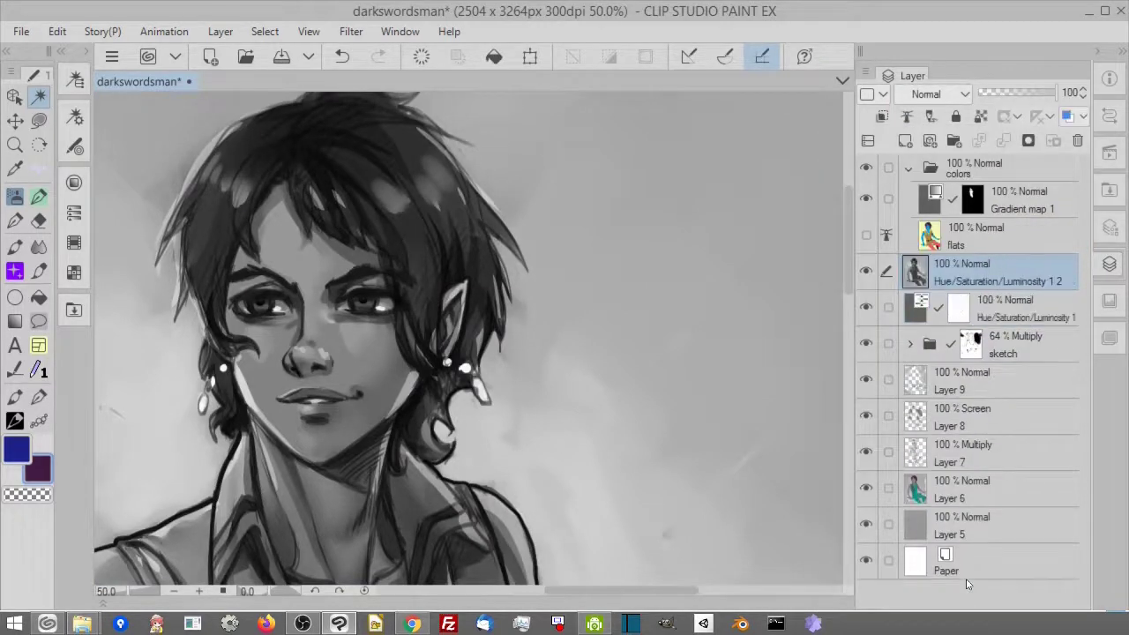
left_click_drag(948, 281, 982, 216)
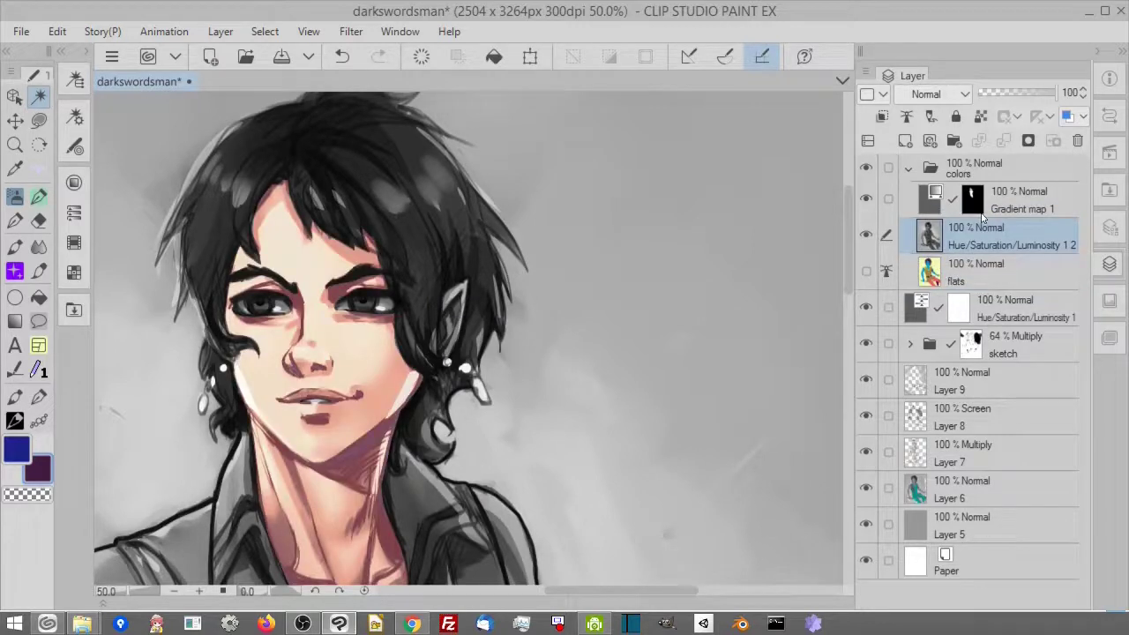
Step: Rename the merged greyscale layer as grey flat
double_click(1036, 246)
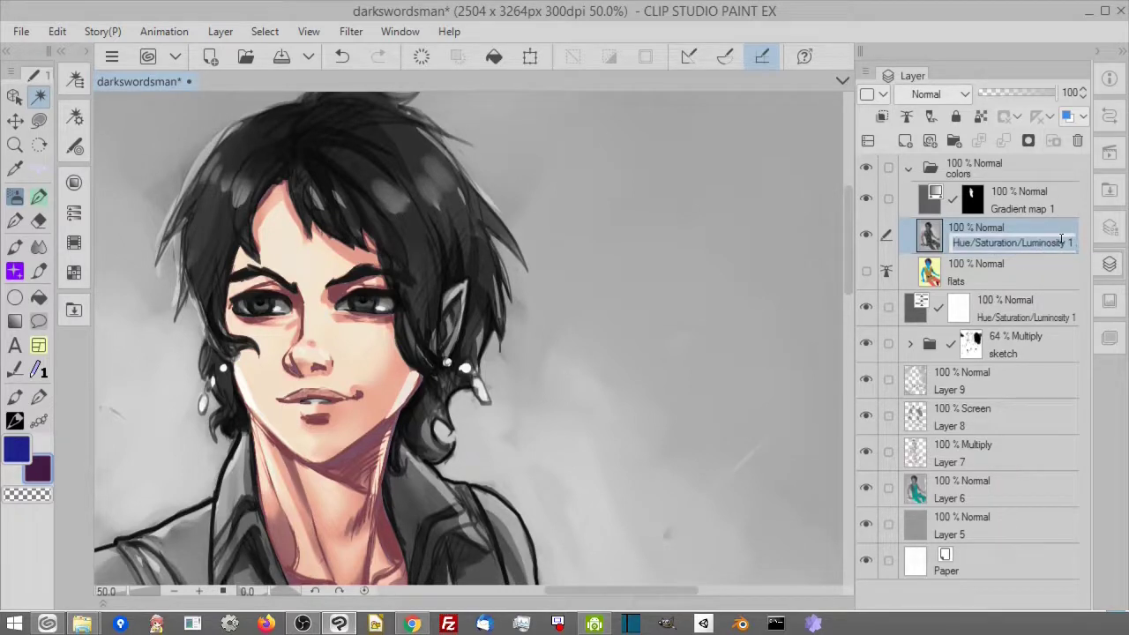
type("f")
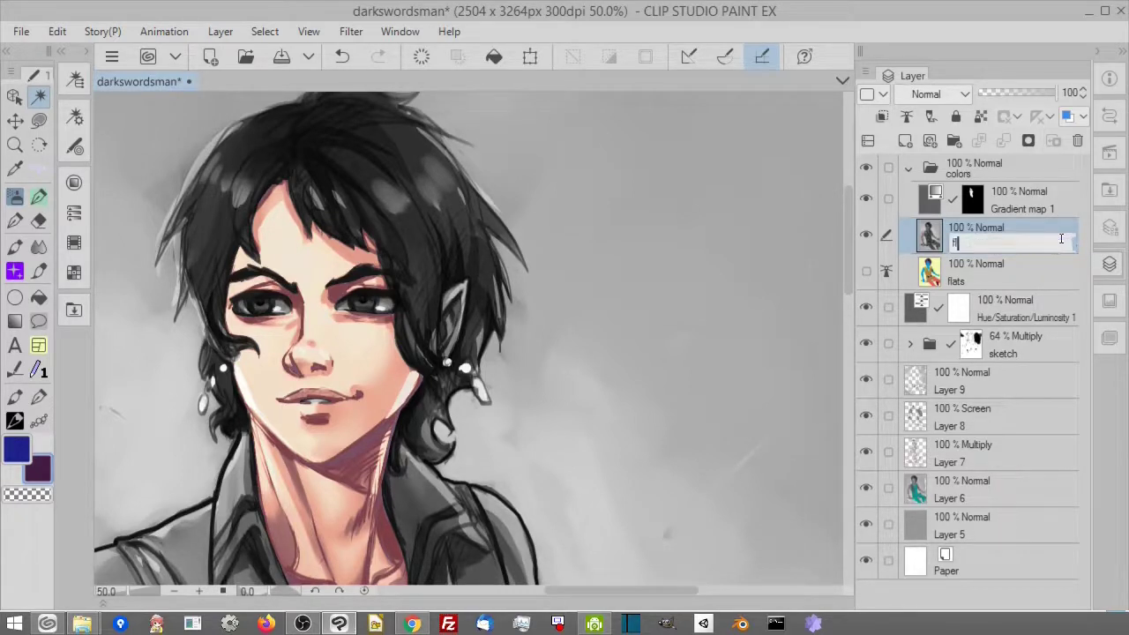
type("rey flat")
key("Return")
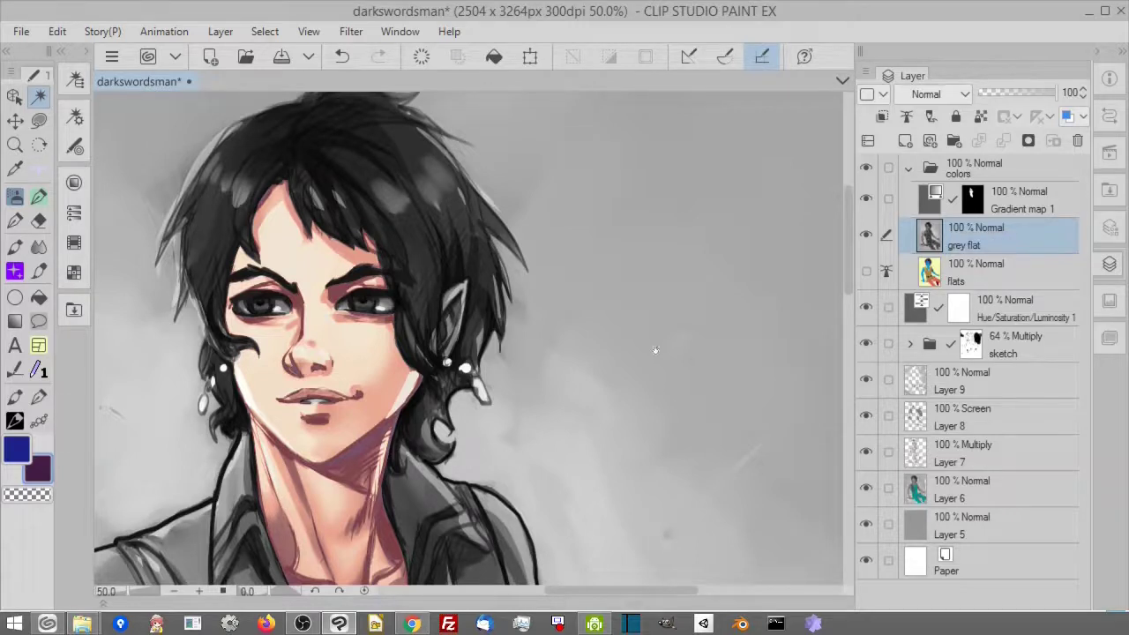
Step: Select the remaining exposed skin, including the arms, using the flats layer as the selection reference
left_click_drag(655, 350, 741, 325)
left_click(916, 204)
left_click(171, 594)
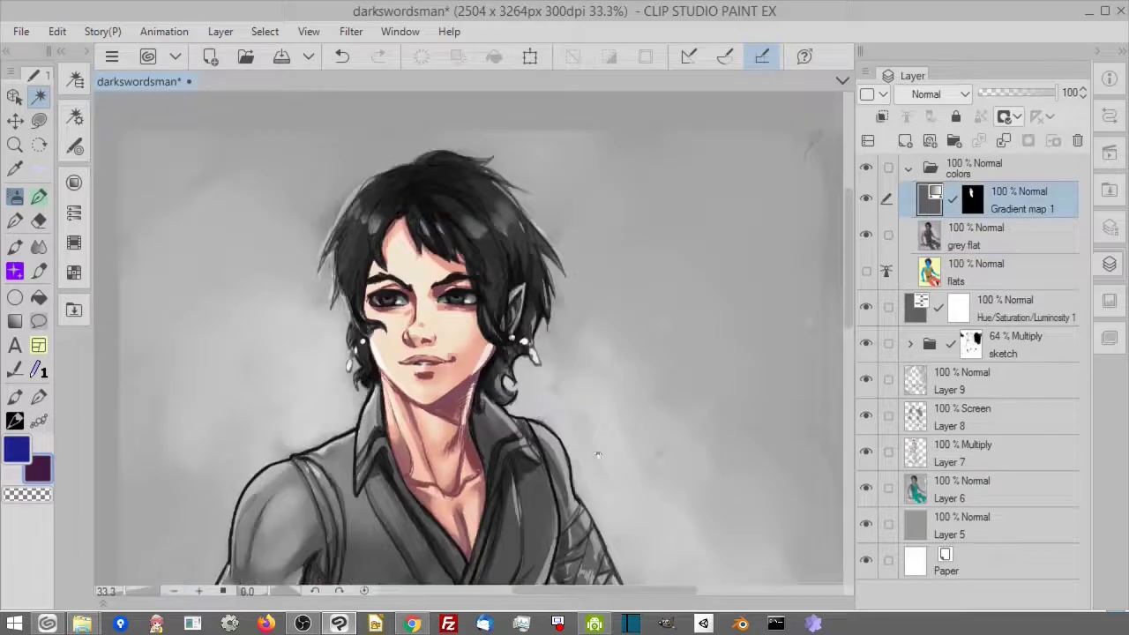
left_click(935, 279)
left_click(677, 505)
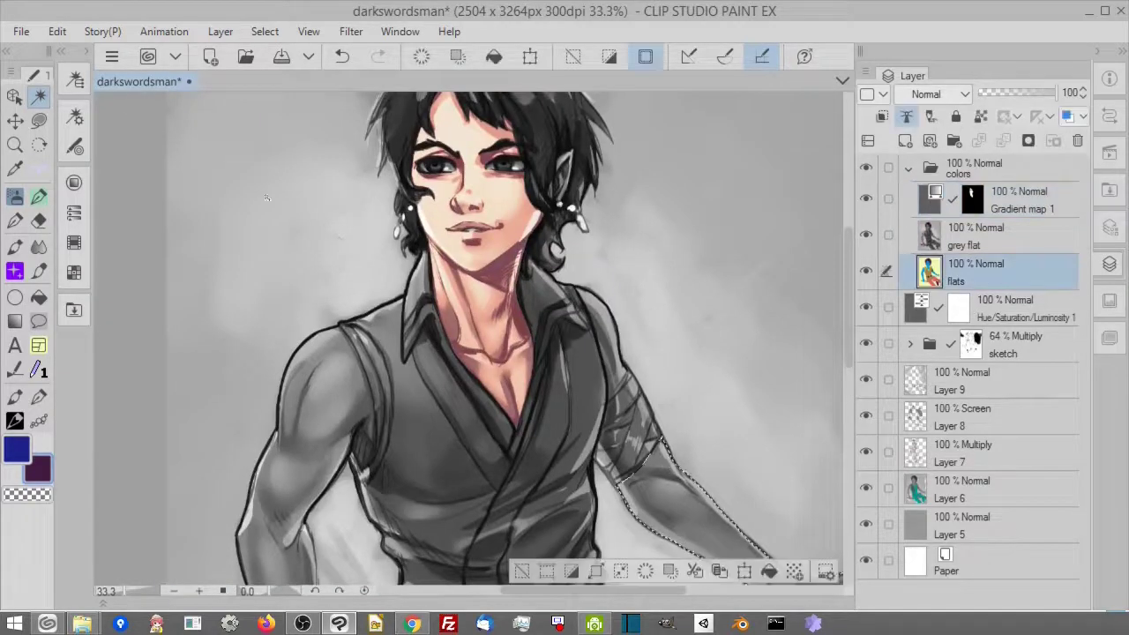
left_click(74, 117)
left_click(115, 158)
left_click(74, 116)
left_click(675, 504)
Step: Add the selected skin areas to the mask of Gradient map 1 and clear the selection
left_click(977, 202)
left_click(656, 571)
key("ctrl+d")
Step: Open the Gradient map 1 settings and preview the banana, cinnamon, peanut butter, caramel, chocolate and coffee skin gradients
key("ctrl+minus")
mouse_move(785, 394)
left_mouse_down()
mouse_move(786, 282)
mouse_move(764, 413)
left_mouse_up()
left_click(202, 590)
left_click_drag(617, 264, 708, 472)
left_click_drag(1026, 94, 1060, 95)
left_click(934, 206)
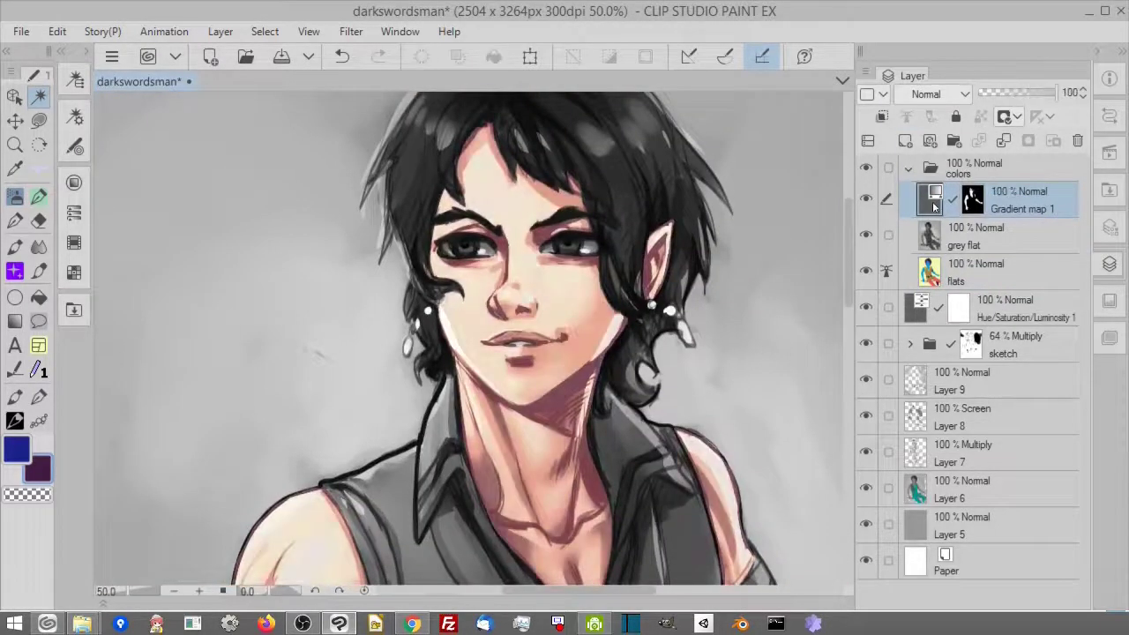
double_click(934, 208)
left_click_drag(767, 177, 684, 172)
double_click(637, 340)
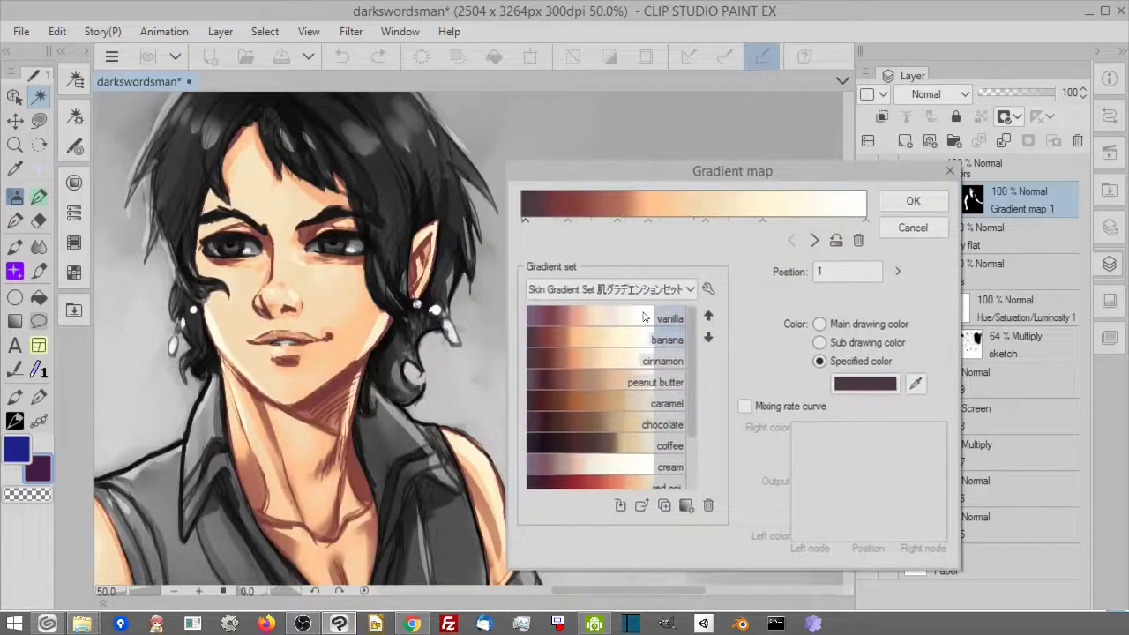
left_click(627, 361)
left_click(627, 381)
left_click(618, 401)
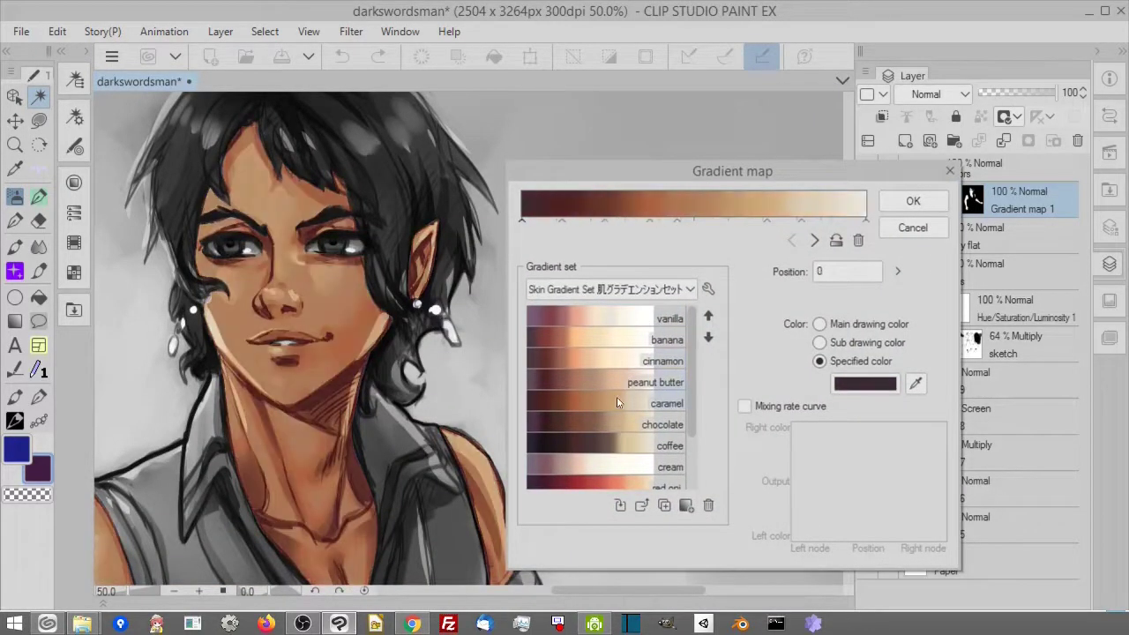
left_click(620, 428)
left_click(618, 446)
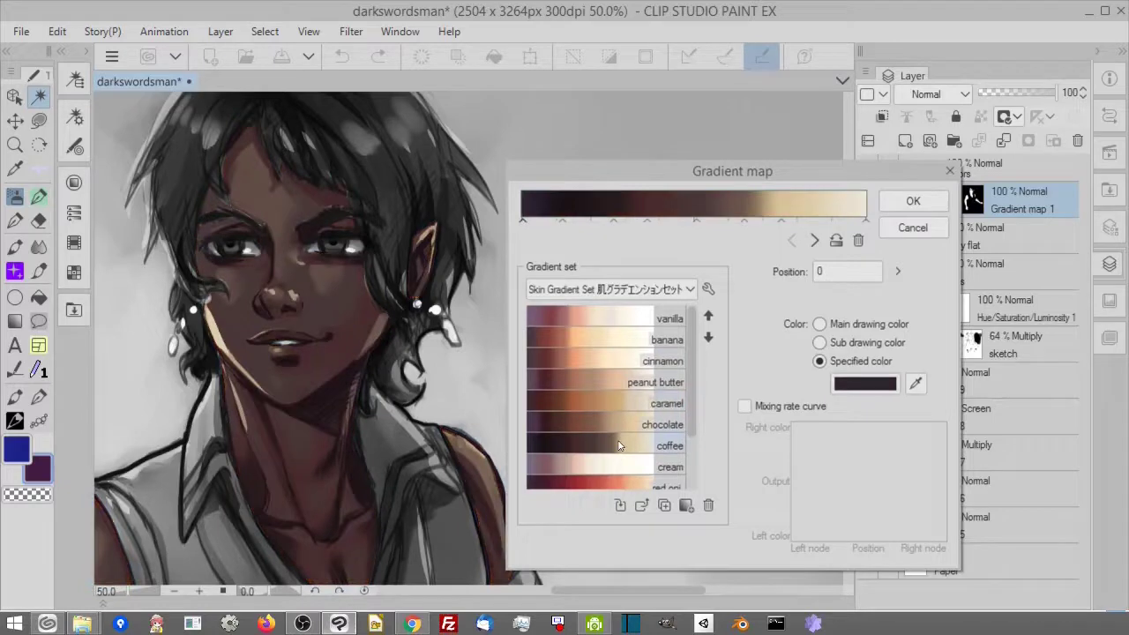
Step: Preview further gradients from the Skin Gradient Set on the skin, including red oni, blue oni and fantasy black
scroll(617, 446, "down", 1)
left_click(616, 446)
scroll(615, 446, "down", 1)
left_click(614, 445)
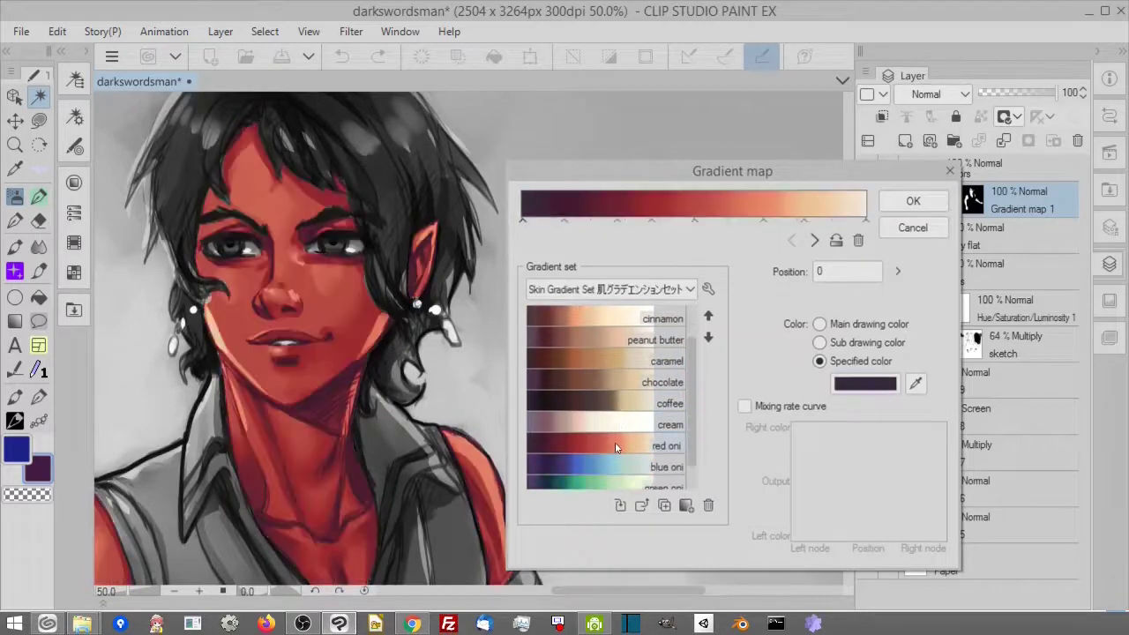
scroll(614, 442, "down", 1)
left_click(619, 467)
left_click(625, 443)
scroll(625, 444, "down", 1)
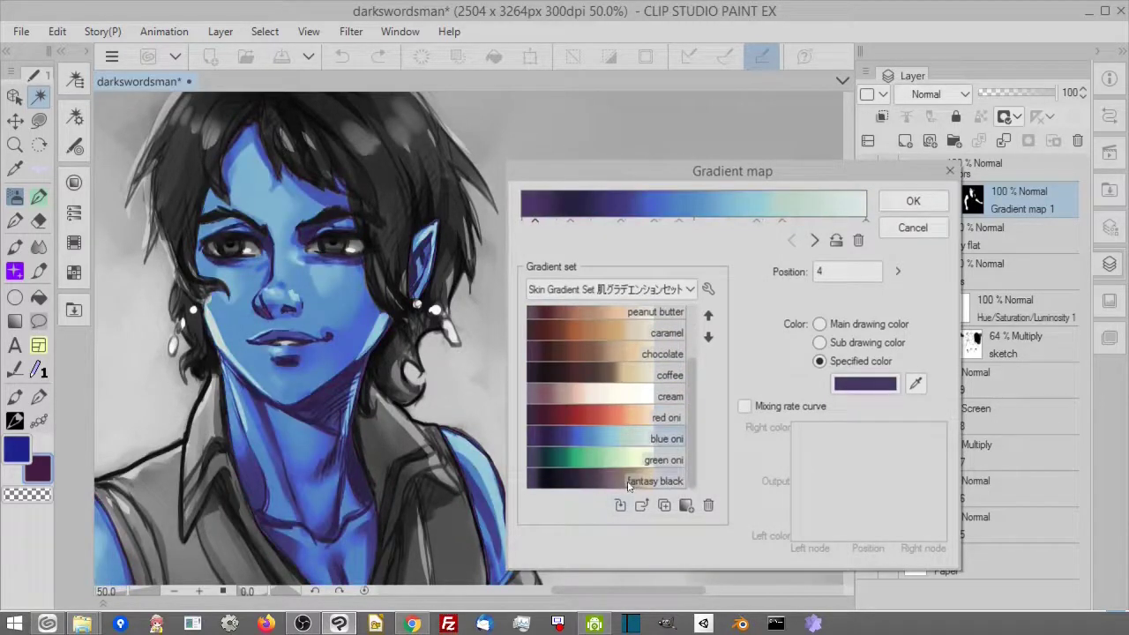
left_click(628, 481)
scroll(398, 270, "down", 4)
scroll(397, 270, "up", 8)
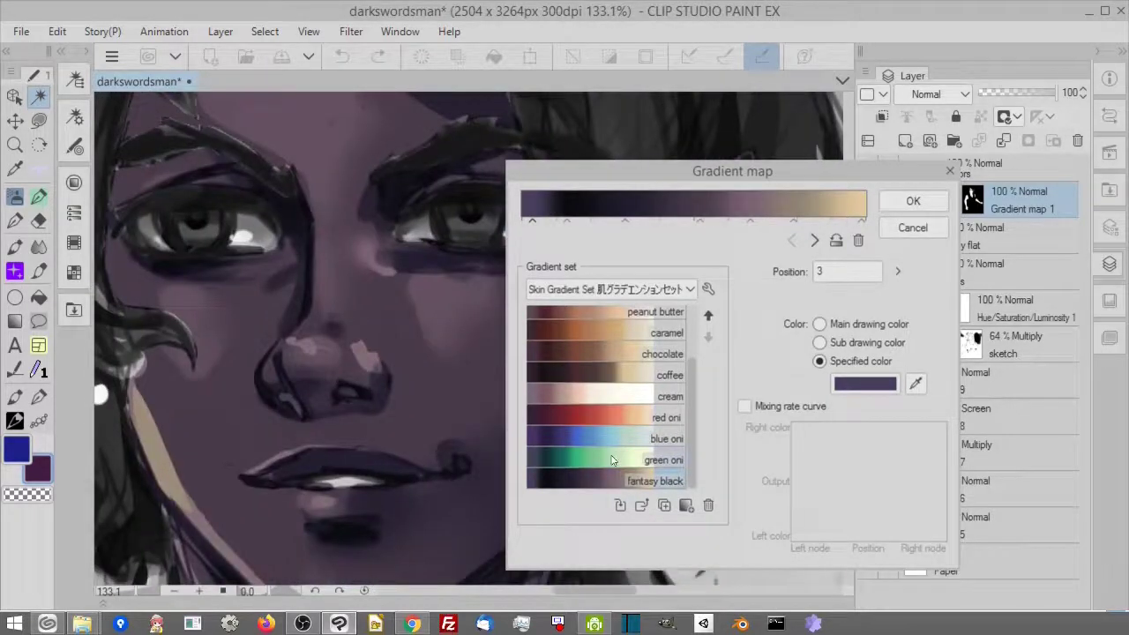
Step: Apply the coffee gradient from the Skin Gradient Set to the skin's gradient map
left_click(612, 459)
left_click(600, 375)
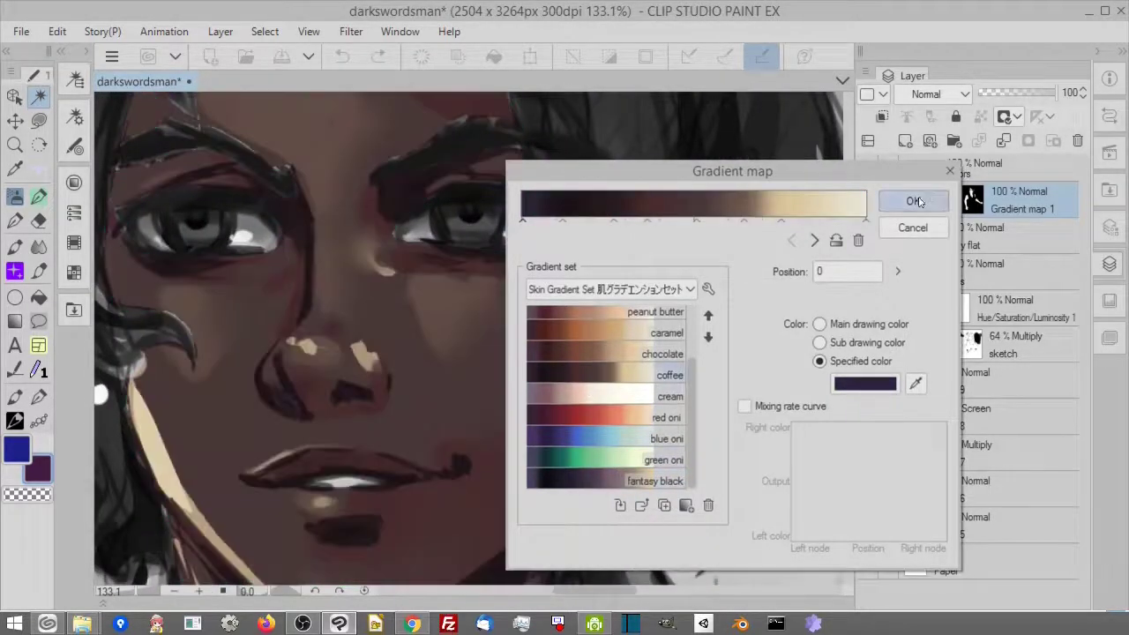
left_click(912, 201)
key("ctrl+alt+0")
Step: Add a Brightness/Contrast correction layer above grey flat with brightness 11 and contrast -15
left_click(1033, 238)
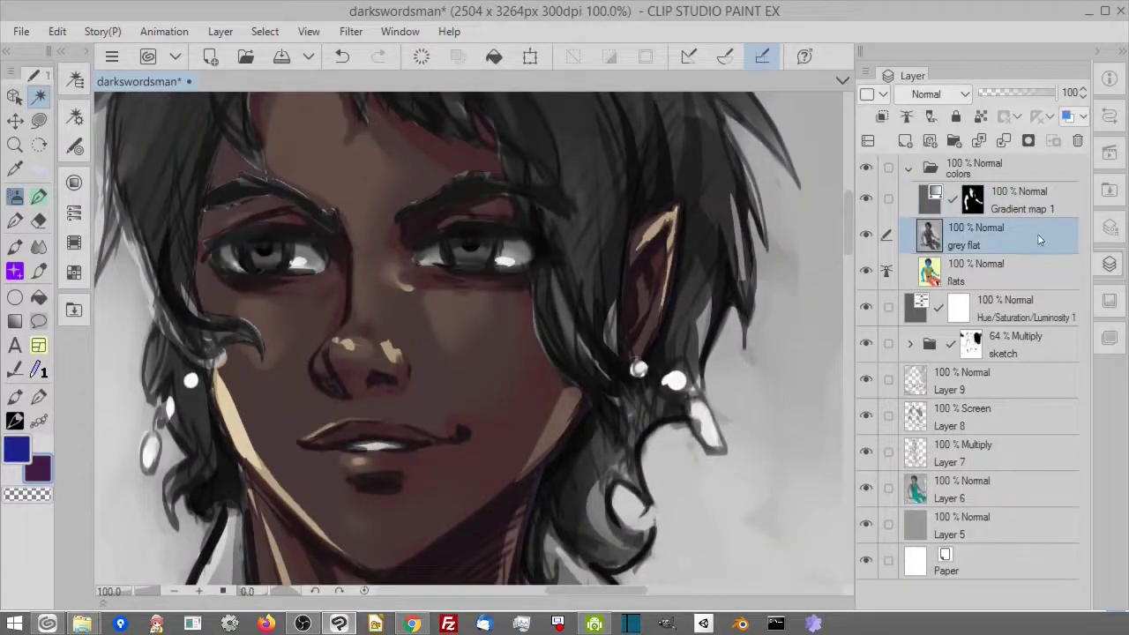
right_click(1039, 239)
mouse_move(991, 185)
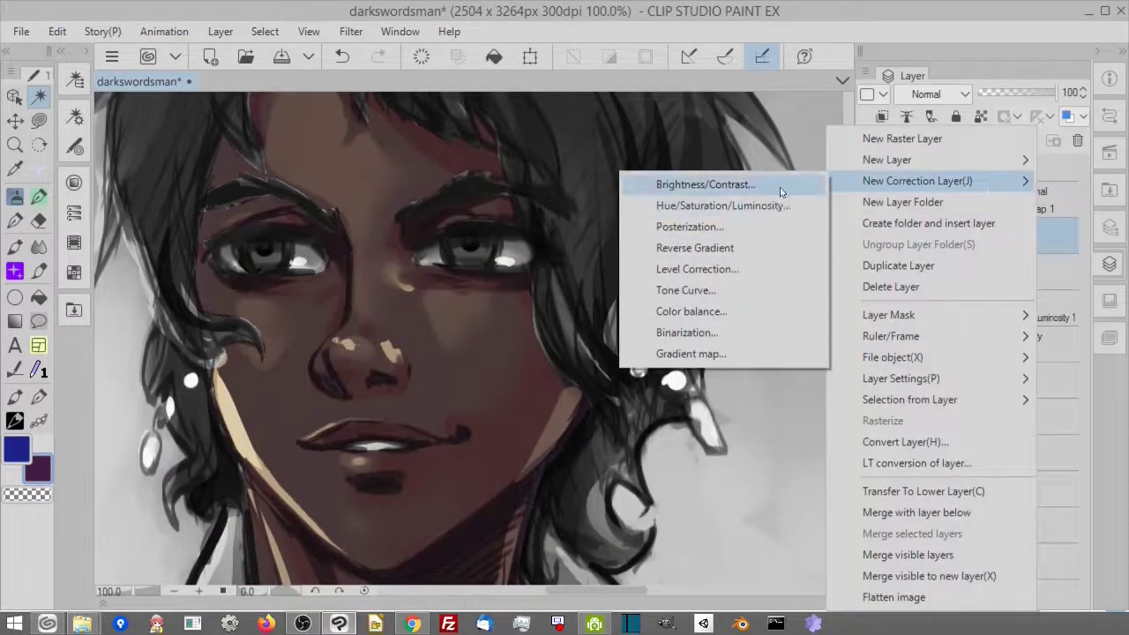
left_click(706, 184)
mouse_move(910, 273)
left_mouse_down()
mouse_move(951, 274)
mouse_move(900, 273)
left_mouse_up()
left_click_drag(941, 319, 898, 319)
mouse_move(899, 273)
left_mouse_down()
mouse_move(943, 275)
mouse_move(922, 275)
left_mouse_up()
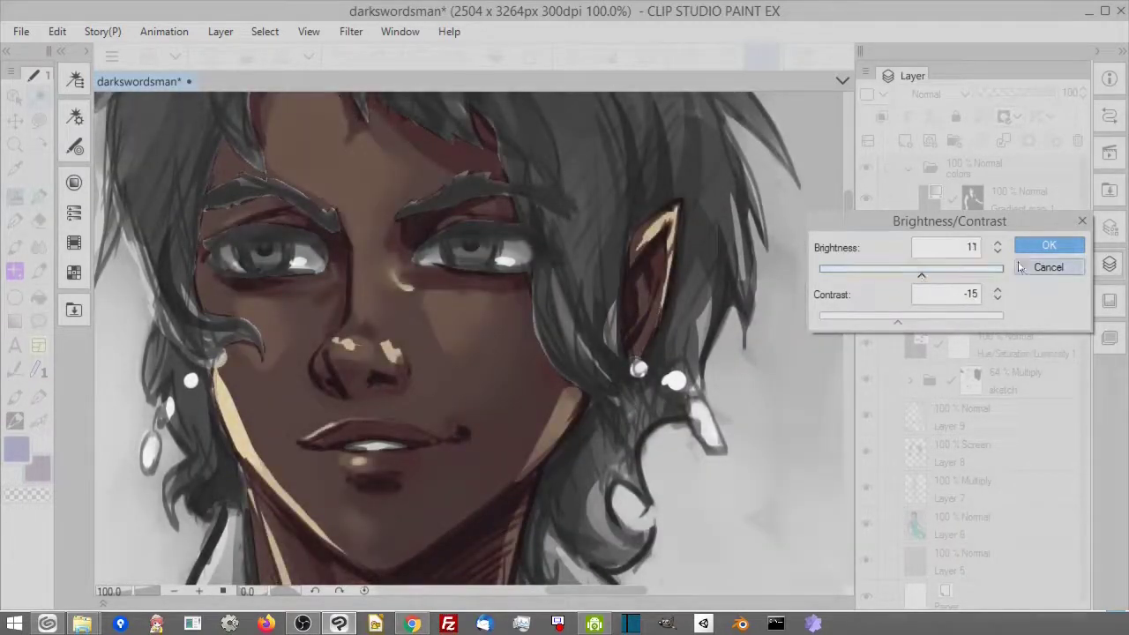
key("Return")
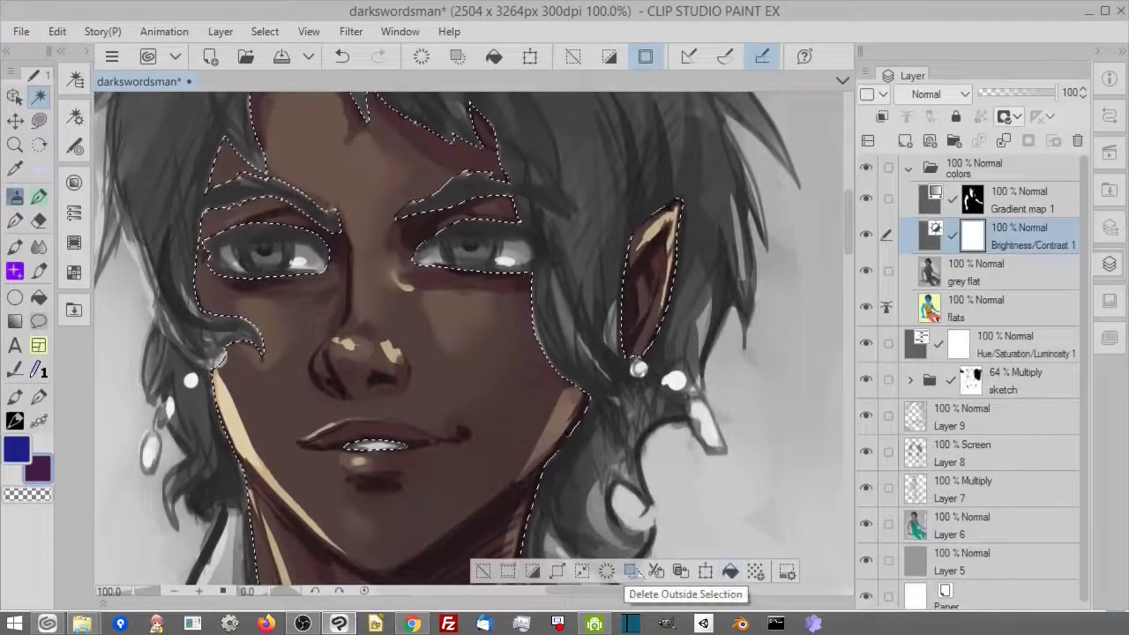
Step: Limit the Brightness/Contrast layer's mask to the selected skin by deleting everything outside the selection, and deselect
left_click(631, 571)
key("ctrl+d")
scroll(652, 265, "down", 2)
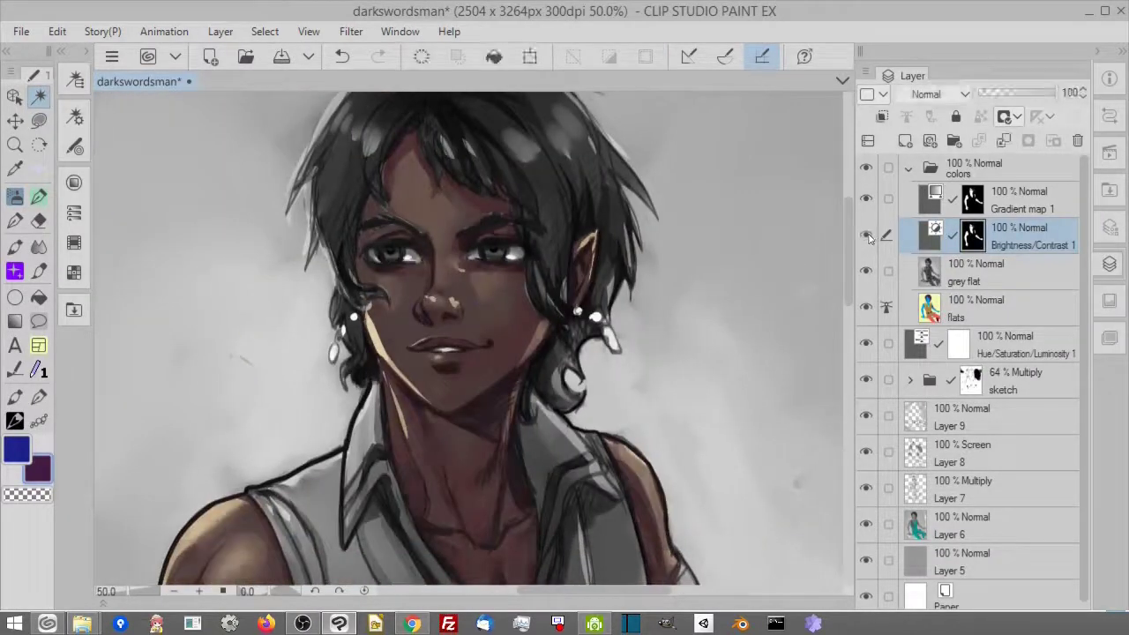
Step: Compare the skin with and without the Brightness/Contrast layer and set its brightness to 3 and contrast to -27
left_click(199, 592)
left_click(199, 591)
left_click_drag(576, 342, 708, 444)
left_click(867, 236)
left_click(868, 235)
double_click(937, 245)
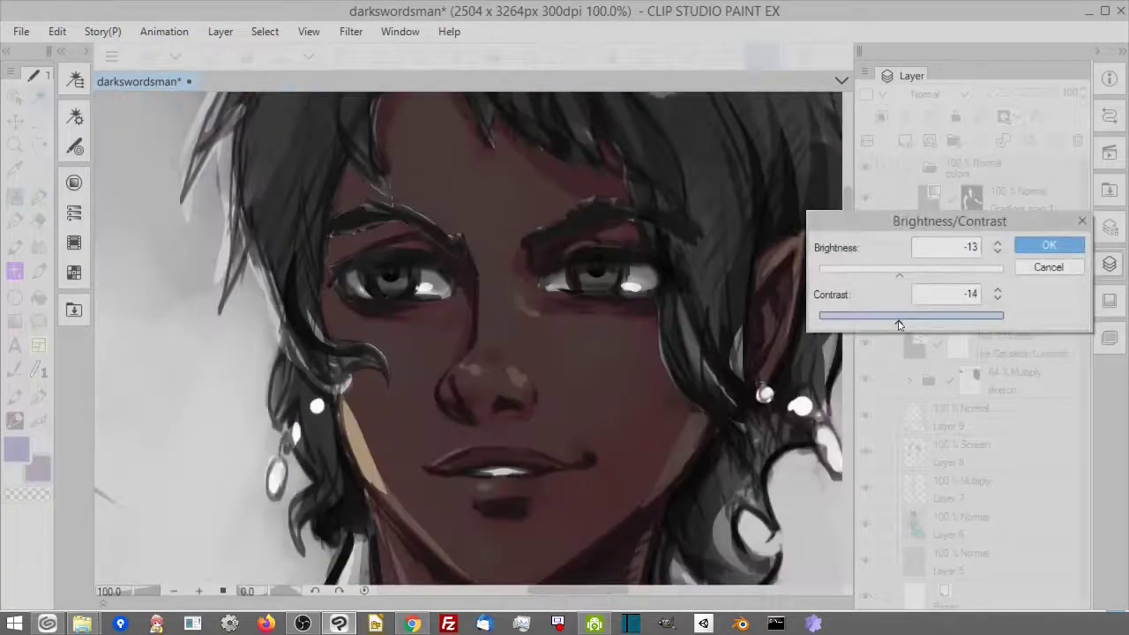
left_click_drag(898, 323, 886, 321)
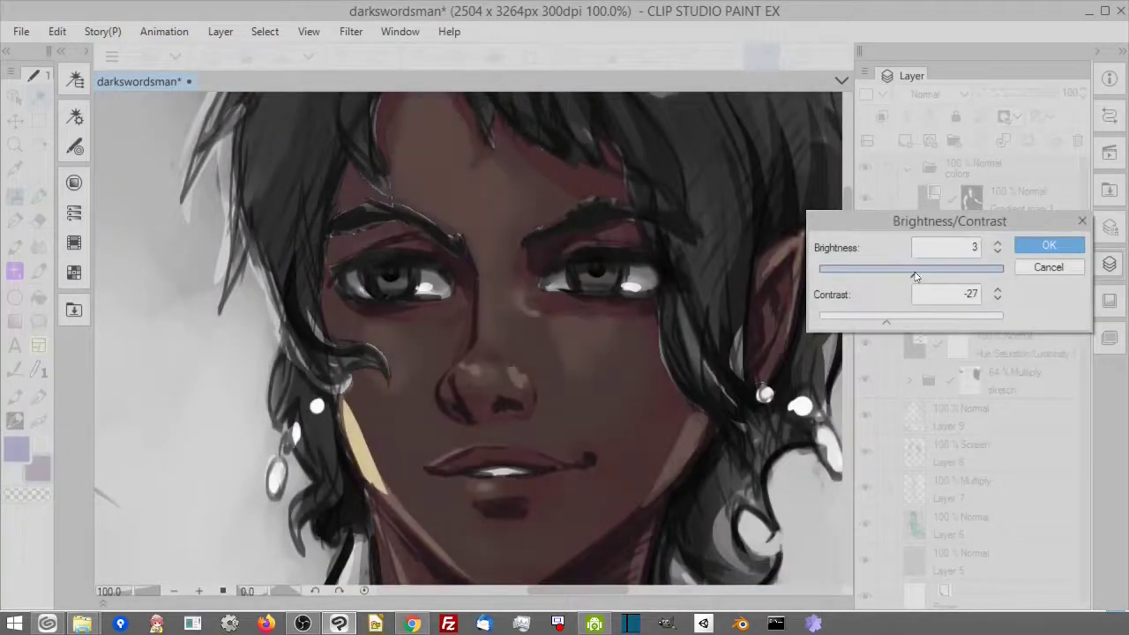
left_click(1048, 245)
Step: Select the hair area using the flats reference and hide the selection border
left_click(175, 591)
left_click(175, 592)
left_click(174, 592)
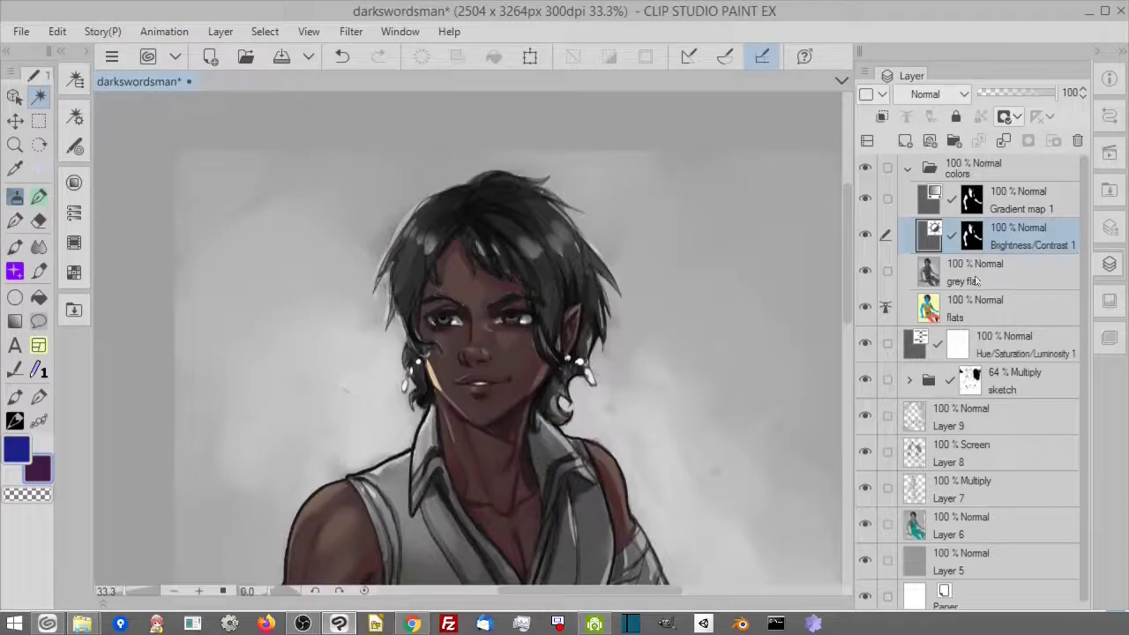
left_click(535, 259)
right_click(1020, 236)
mouse_move(926, 182)
left_click(645, 57)
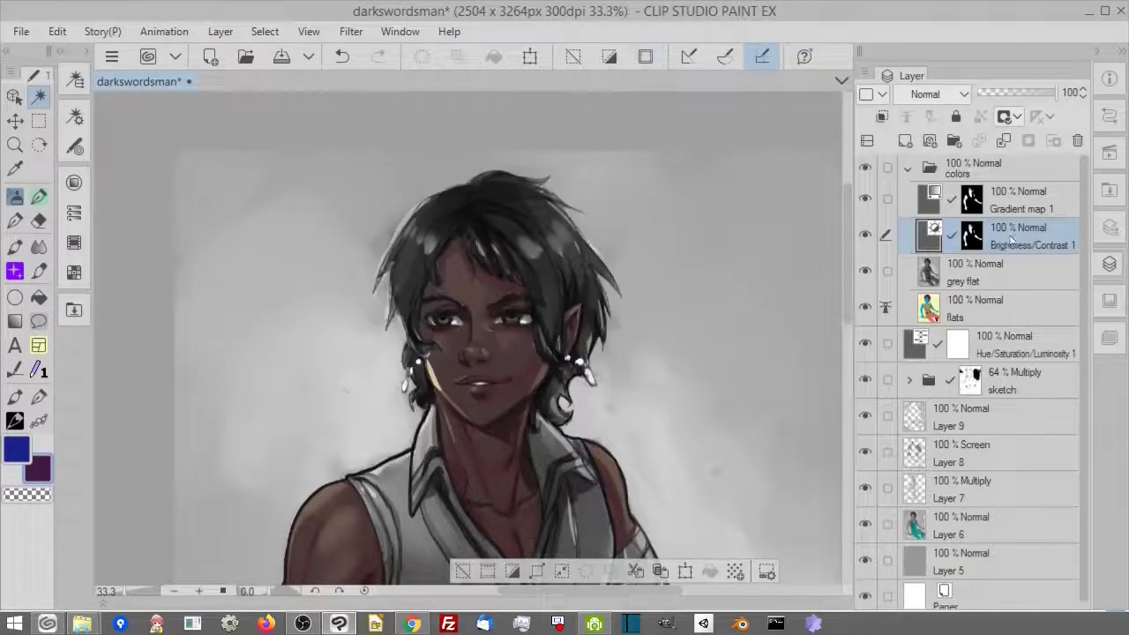
Step: Add a Gradient map correction layer for the hair with the りつちゃん gradient from the mzk set, its darkest node near-black at position 1
right_click(1018, 236)
left_click(677, 353)
left_click(843, 377)
scroll(759, 405, "down", 2)
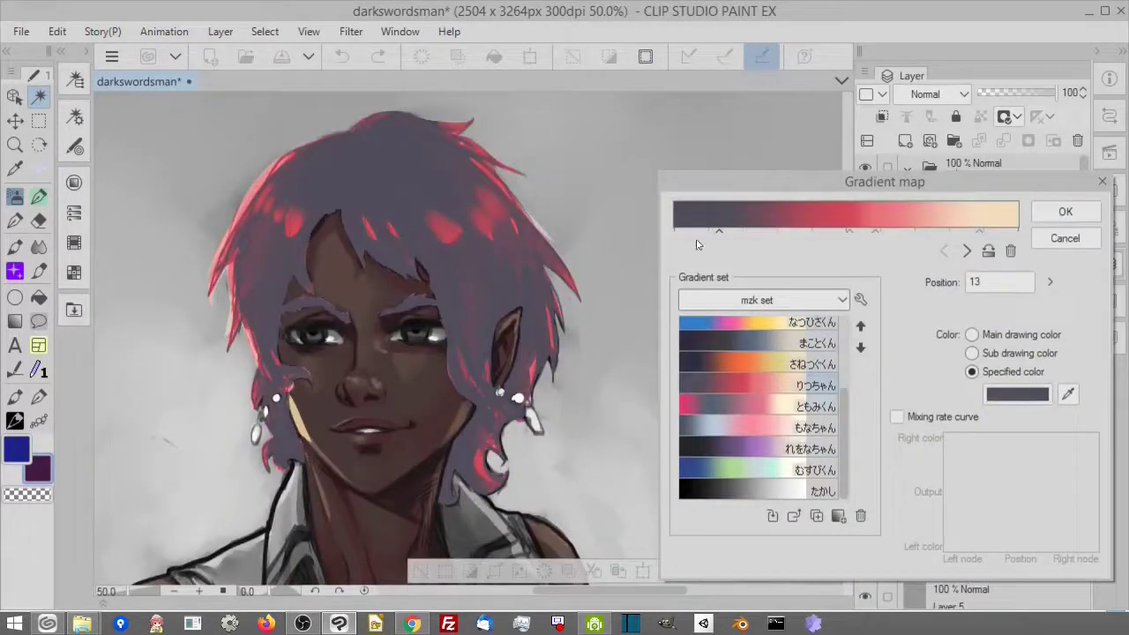
left_click(1017, 394)
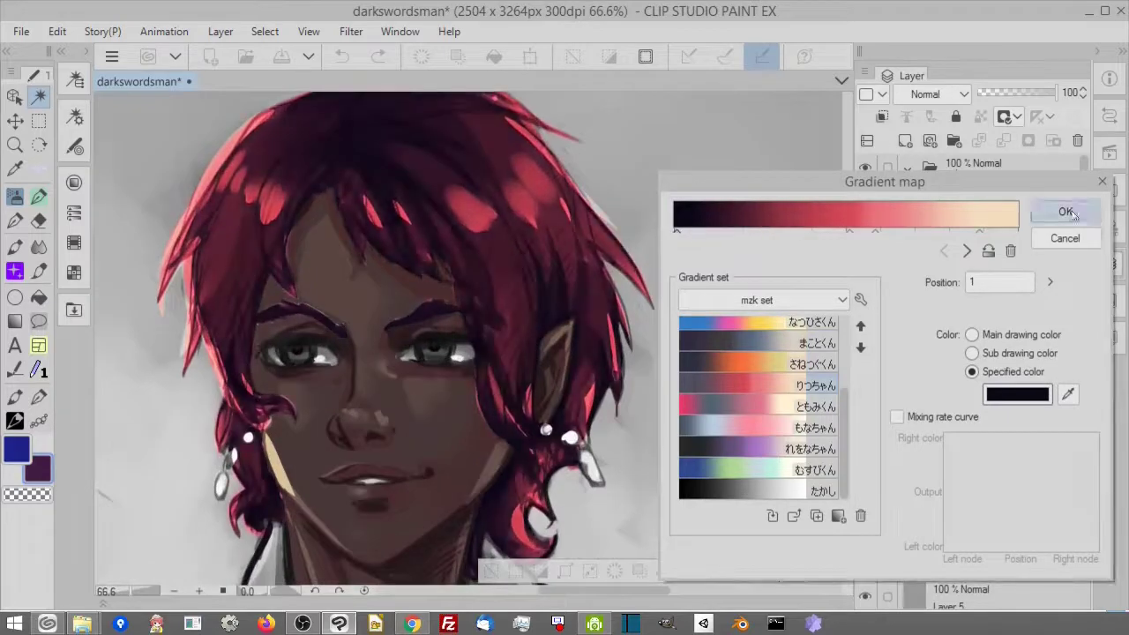
left_click(1065, 211)
Step: Add another Gradient map correction layer and edit the color of its darkest gradient node
right_click(873, 236)
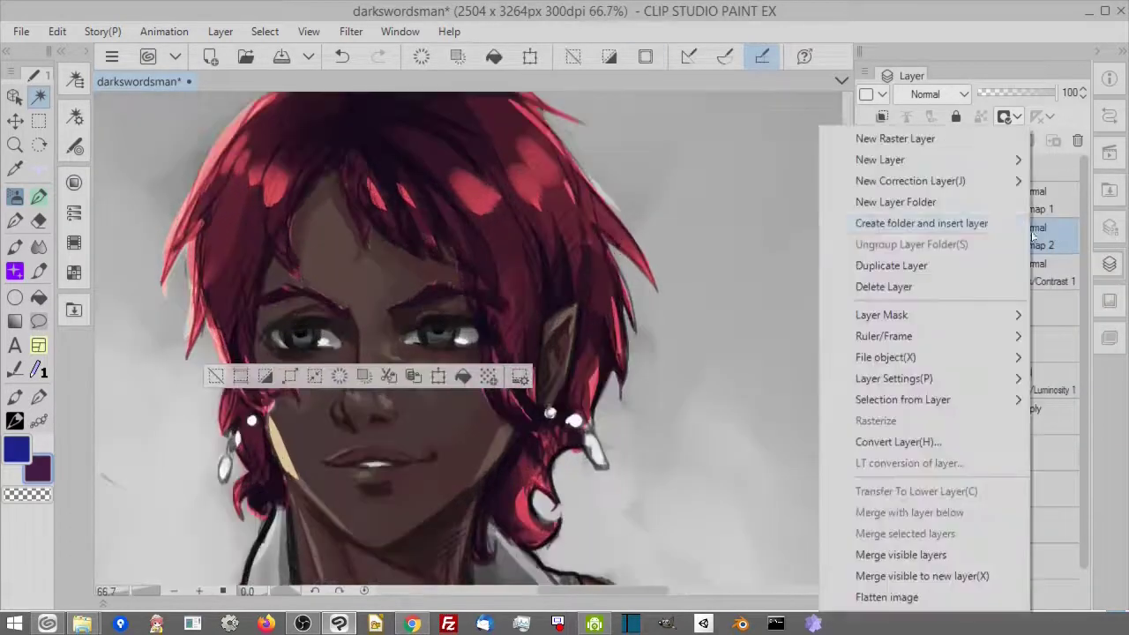
mouse_move(908, 182)
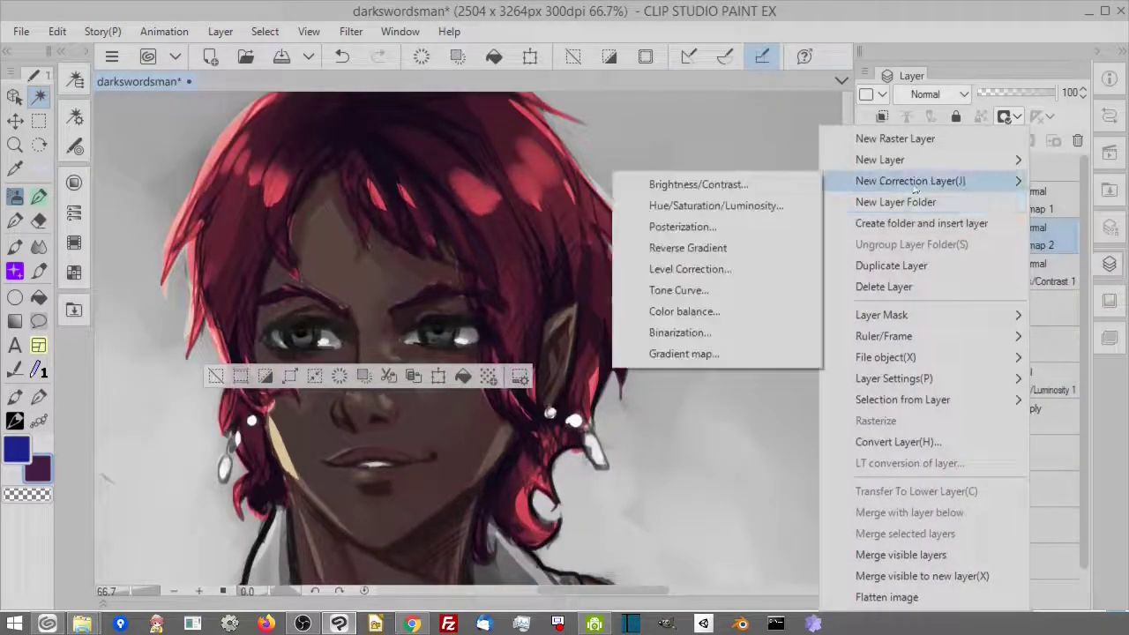
left_click(783, 357)
left_click(715, 230)
left_click(675, 230)
left_click(1016, 394)
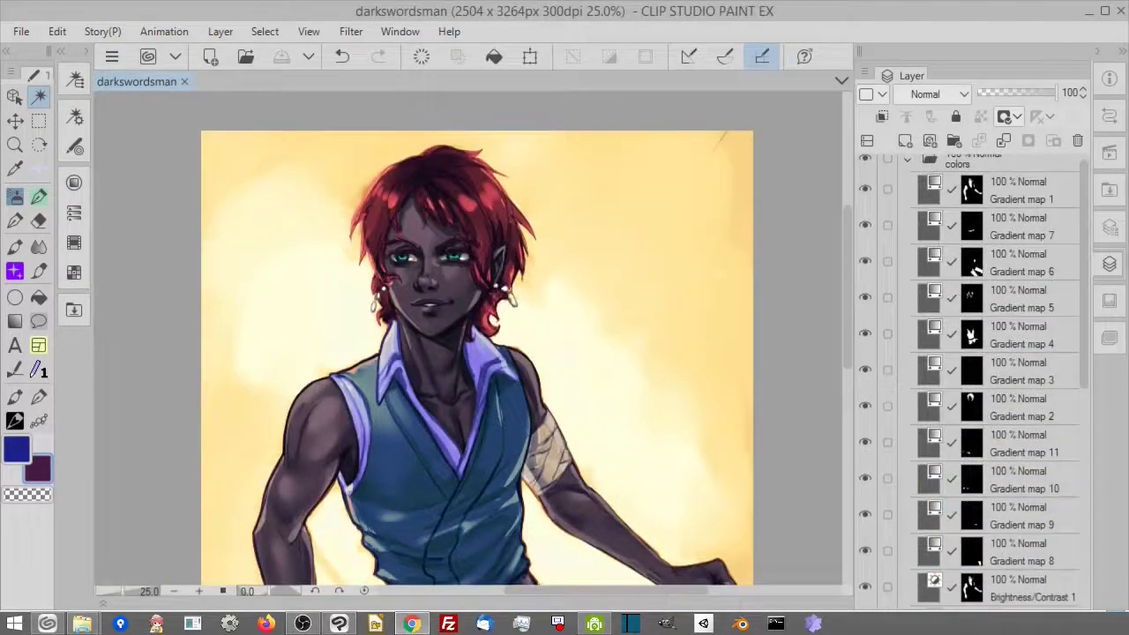
Step: Group all the gradient map and Brightness/Contrast layers into a folder and set its blending mode to Through
left_click(1016, 183)
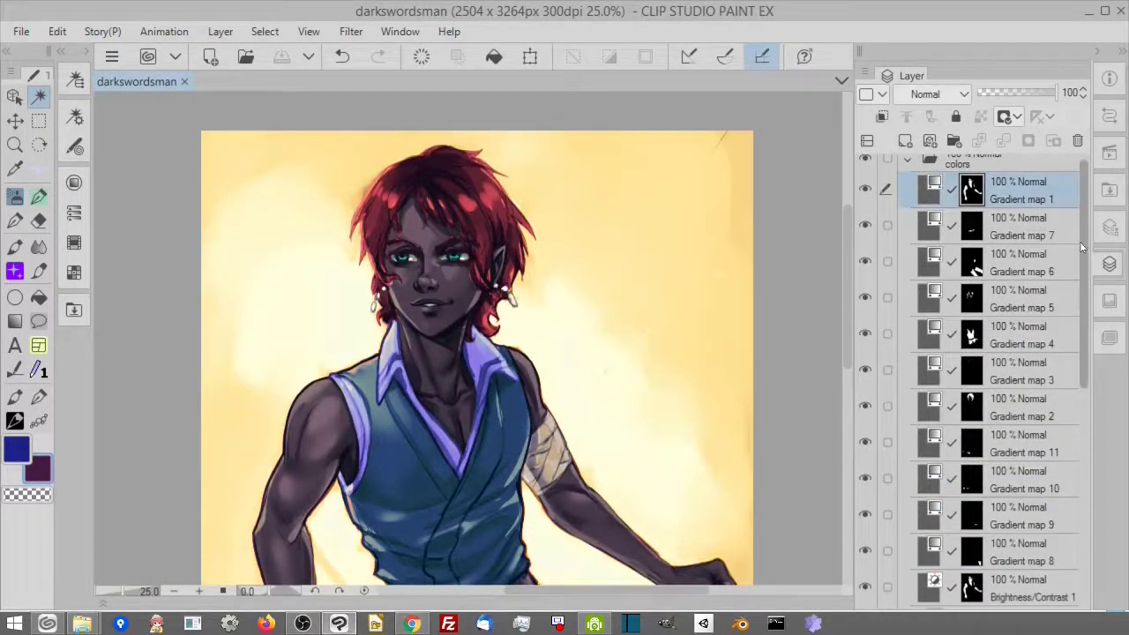
left_click_drag(1085, 253, 1078, 313)
left_click(1016, 522, "shift")
right_click(1039, 381)
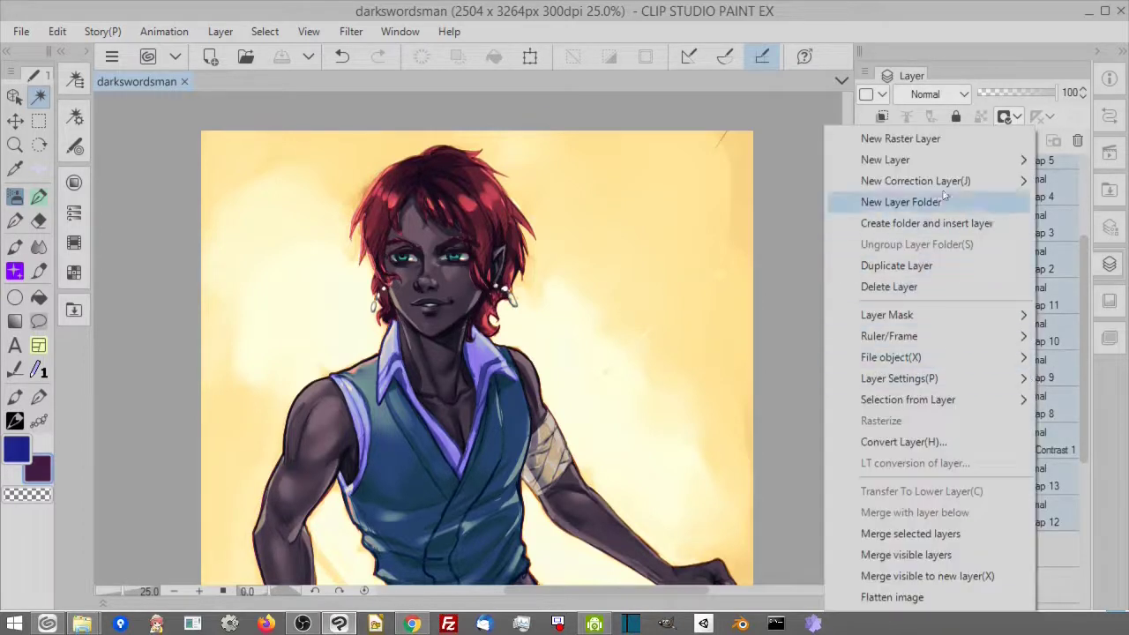
left_click(990, 223)
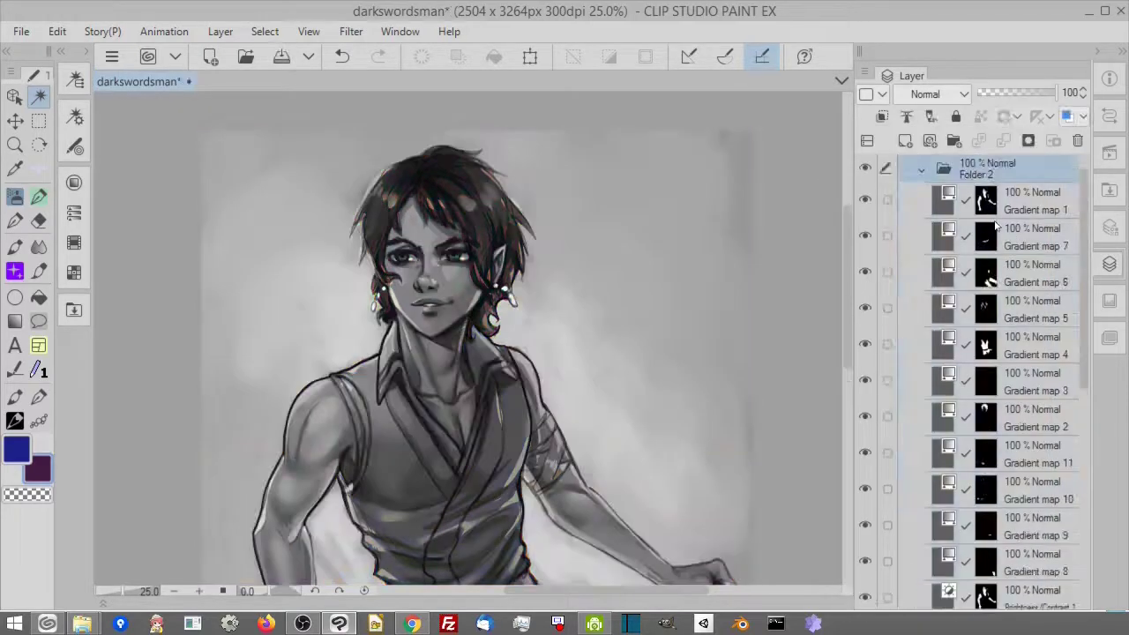
left_click(939, 94)
left_click(921, 116)
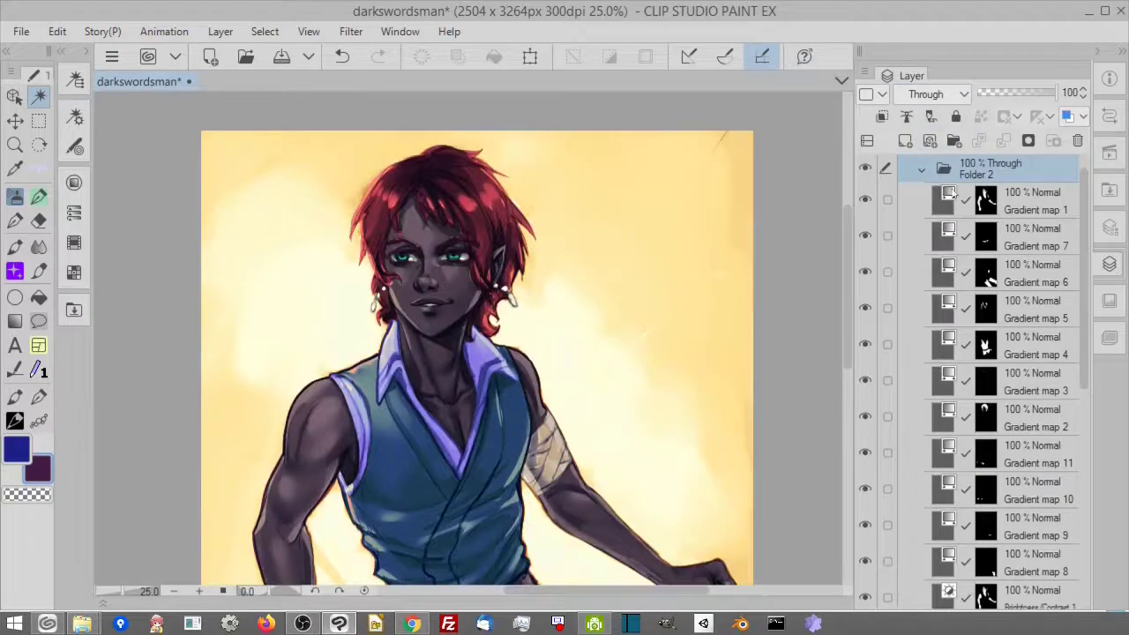
Step: Collapse the new folder, rename it as gradient maps and save the document
left_click(922, 168)
double_click(977, 200)
type("c")
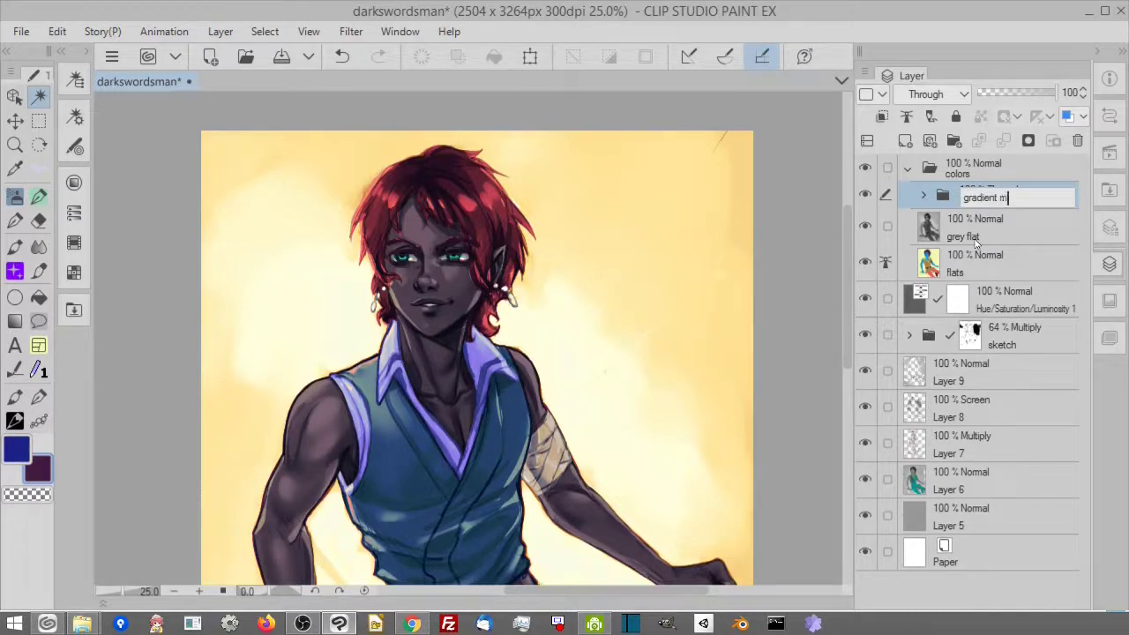
key("Return")
key("ctrl+s")
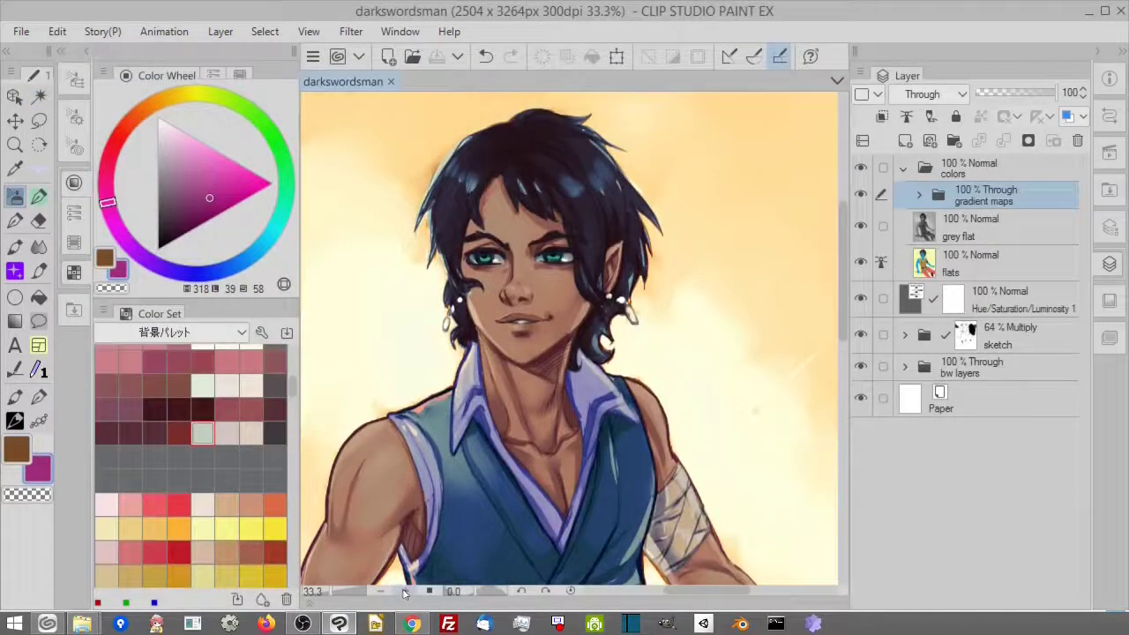
Step: Examine the colored face up close and toggle the gradient maps folder's visibility to compare
left_click(404, 591)
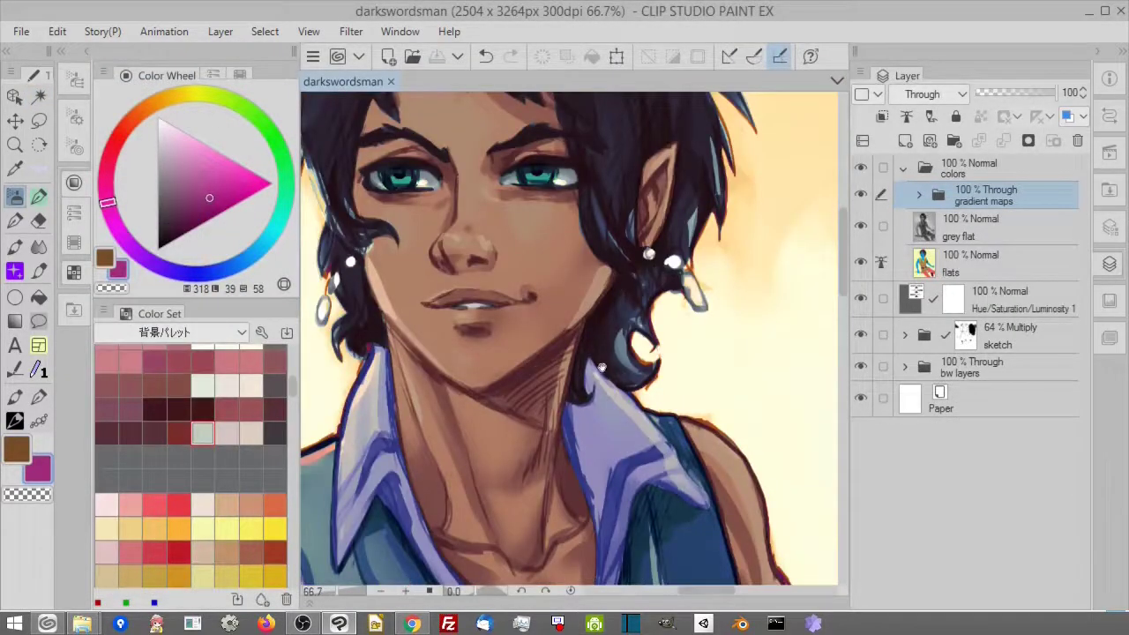
left_click_drag(620, 394, 684, 460)
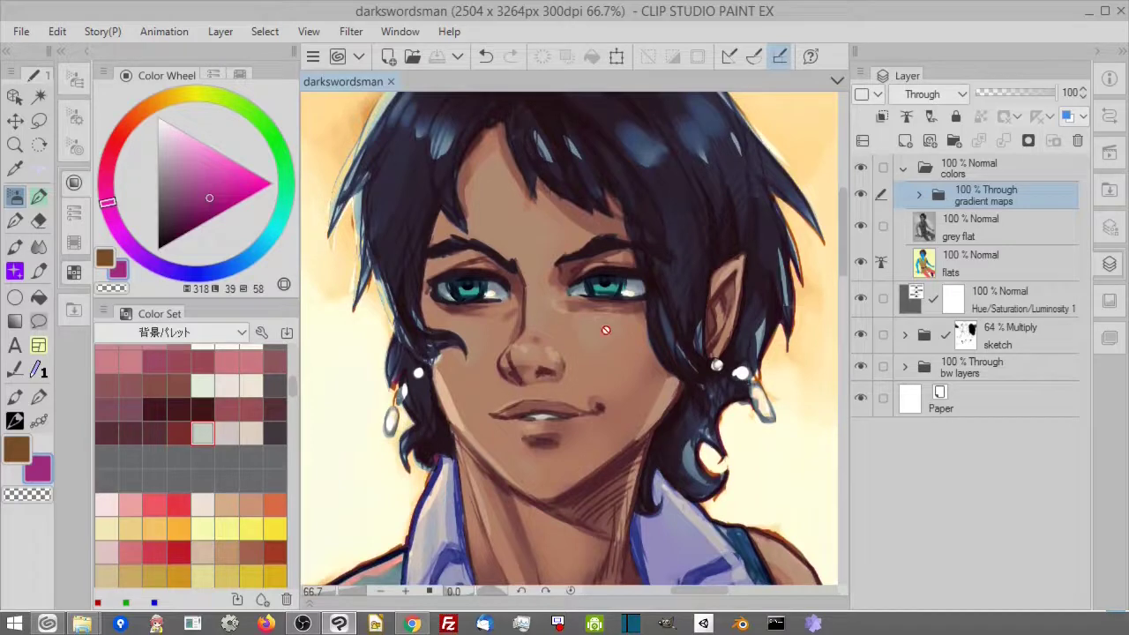
left_click(859, 194)
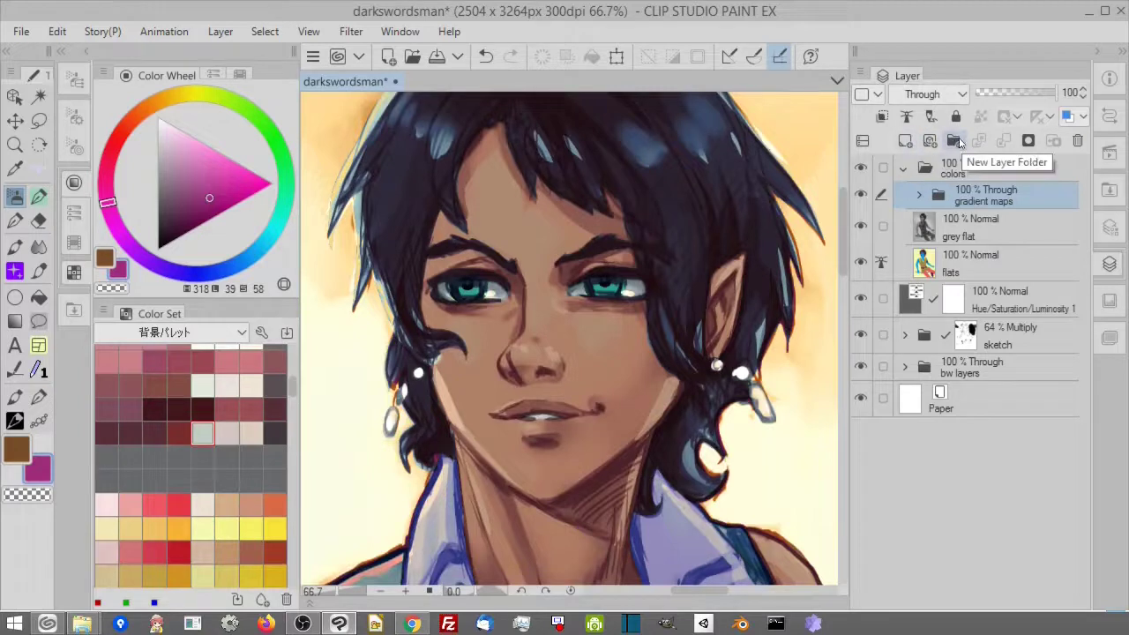
Step: Create a new layer folder above the gradient maps folder and name it color correction
left_click(953, 141)
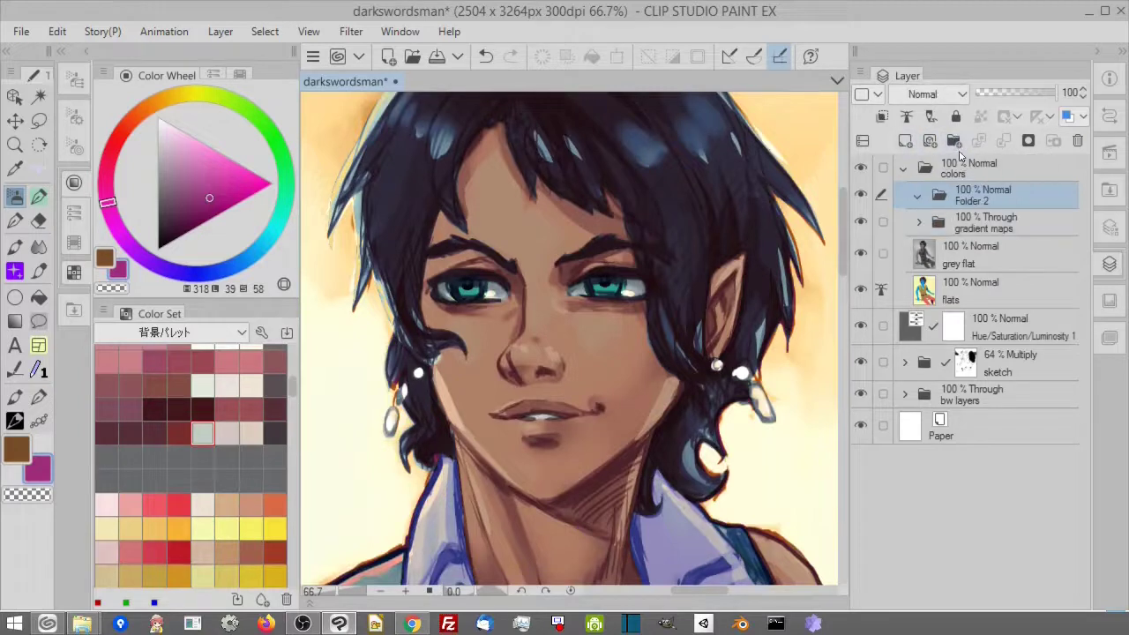
double_click(986, 202)
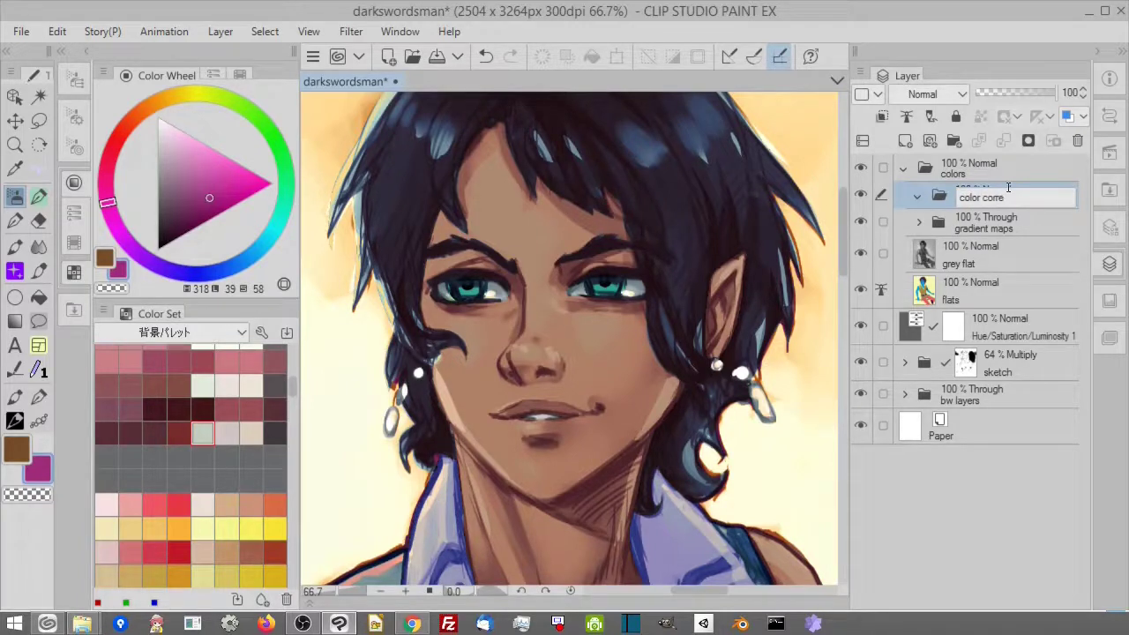
type("color correction")
key("Return")
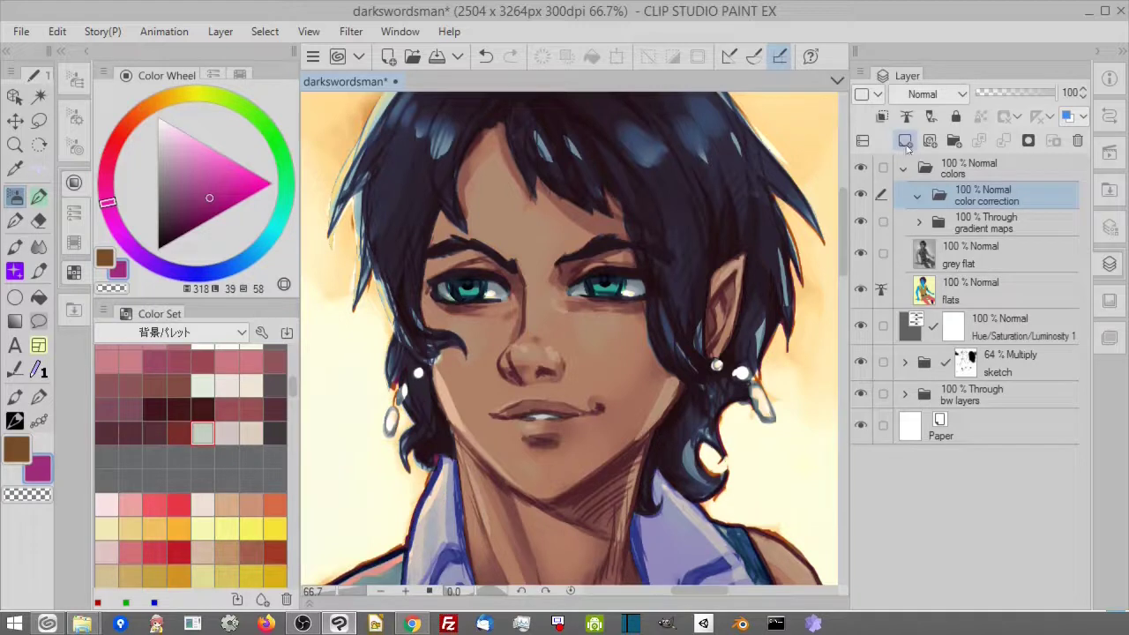
Step: Add a raster layer inside the color correction folder, setting the folder's blending mode to Through and the layer's to Overlay
left_click(904, 142)
left_click(994, 195)
left_click(933, 93)
left_click(909, 116)
left_click(1012, 228)
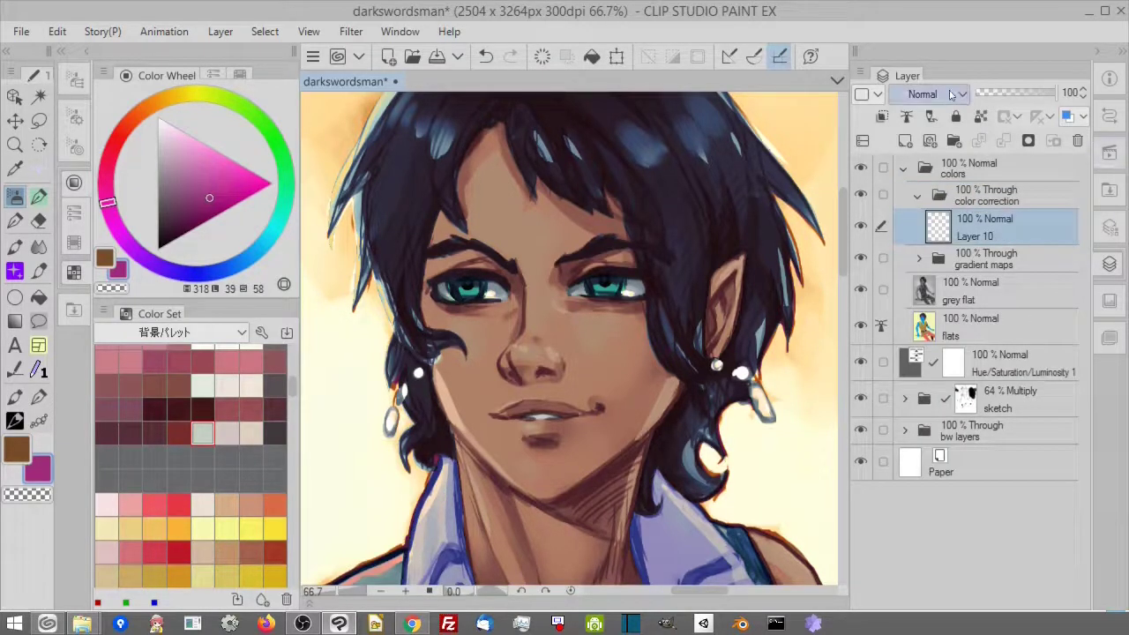
left_click(959, 95)
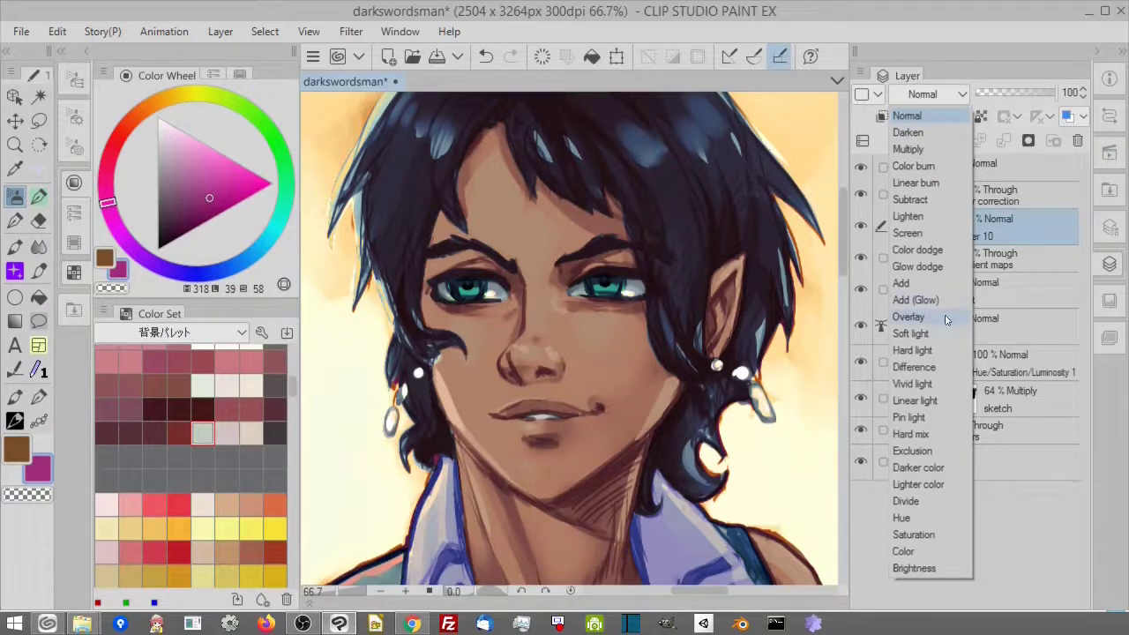
key("Escape")
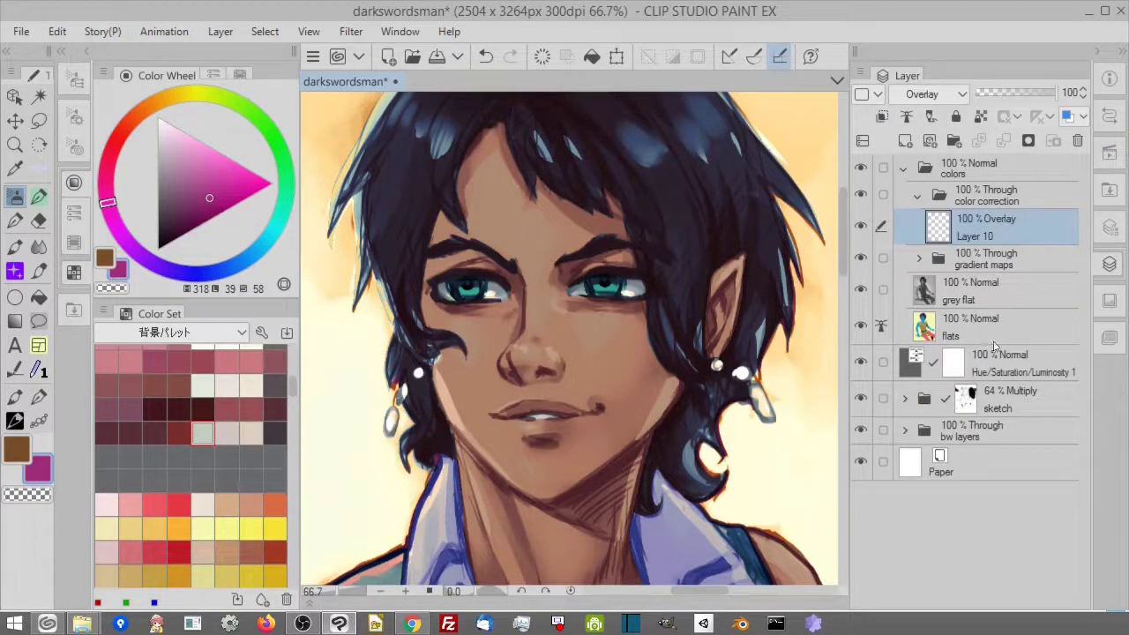
Step: Choose a muted purple and paint it over the shadow on the neck under the jaw
scroll(236, 398, "up", 5)
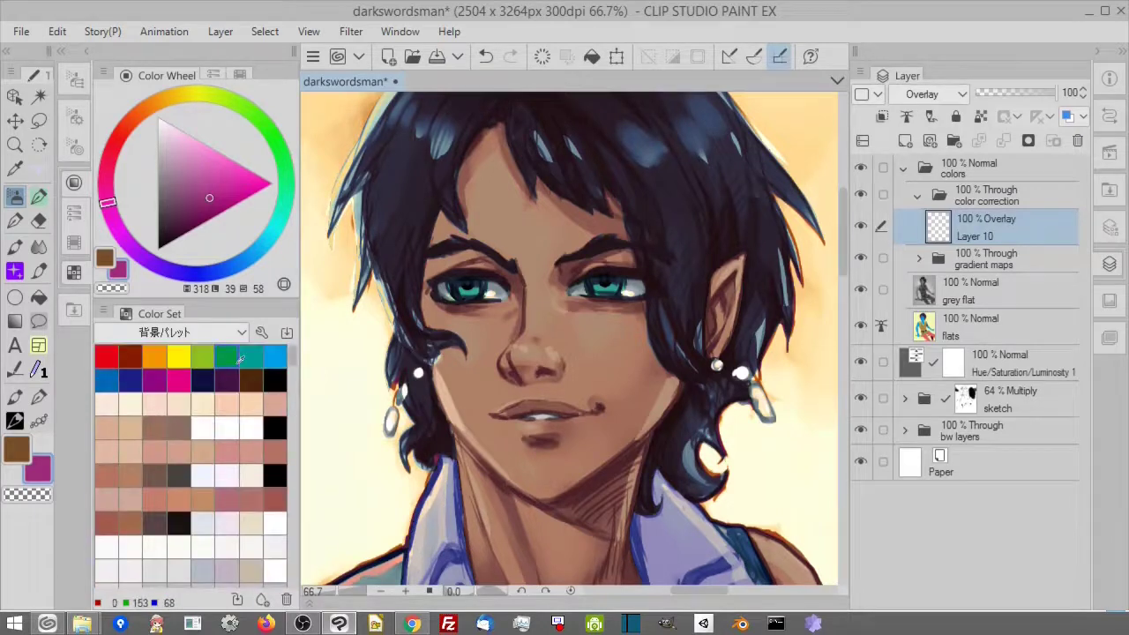
left_click(226, 403)
key("c")
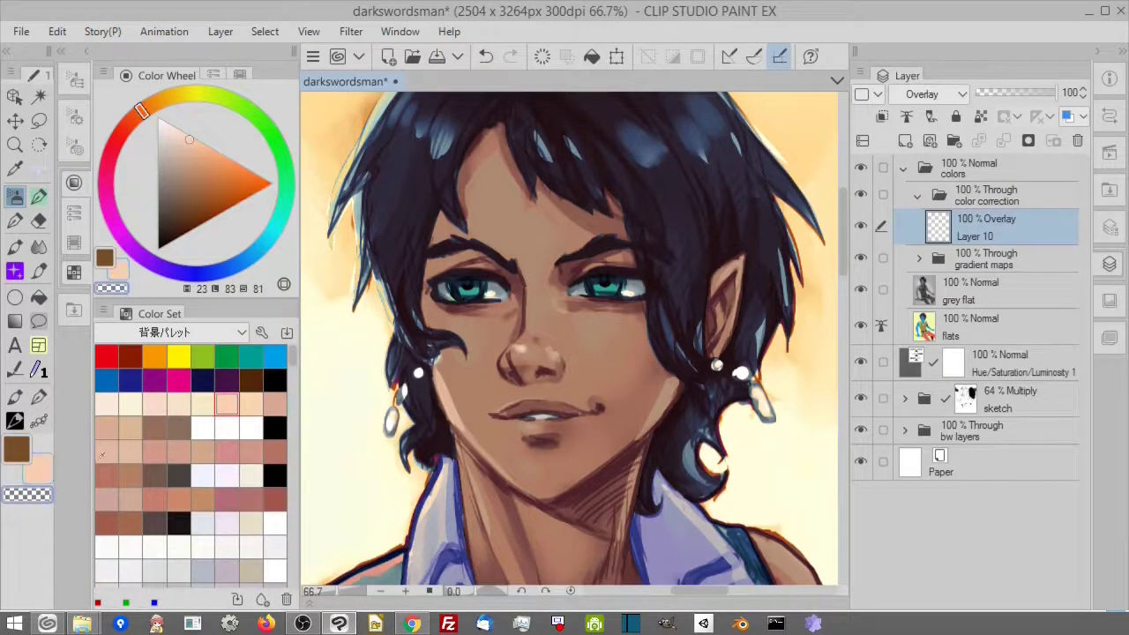
left_click(105, 379)
mouse_move(606, 518)
left_mouse_down()
mouse_move(637, 502)
mouse_move(634, 328)
left_mouse_up()
left_click_drag(226, 276, 192, 273)
left_click(188, 172)
mouse_move(629, 336)
left_mouse_down()
mouse_move(607, 374)
mouse_move(624, 398)
left_mouse_up()
left_click_drag(612, 374, 591, 421)
key("c")
left_click_drag(192, 273, 151, 263)
left_click(176, 170)
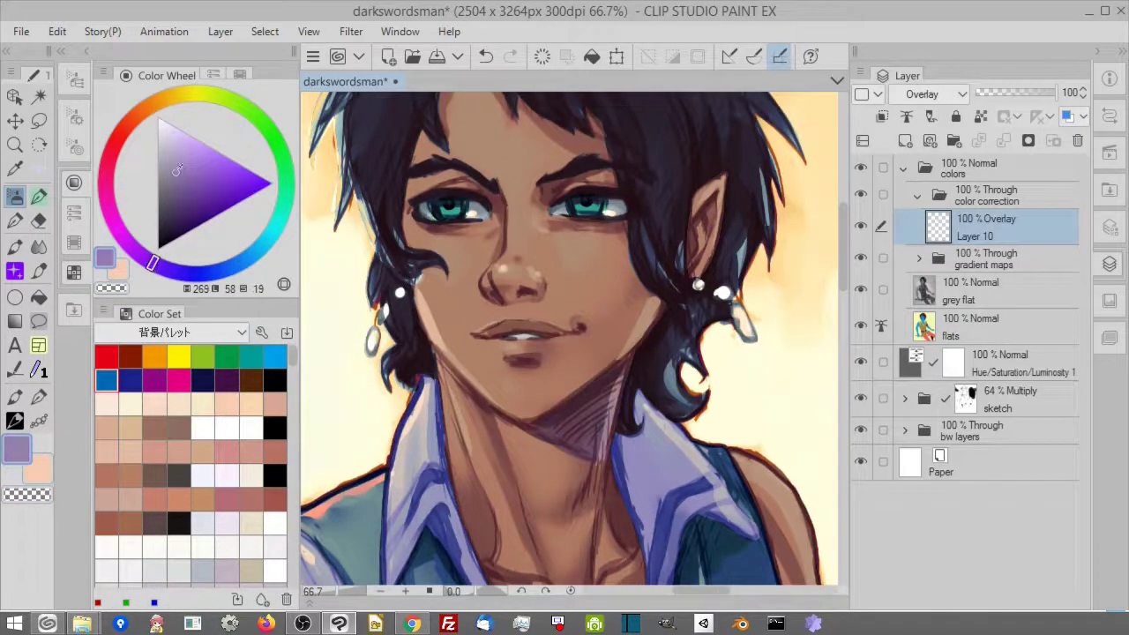
left_click_drag(690, 335, 694, 396)
Step: Choose a deep red and paint a soft blush on both cheeks with an enlarged Soft airbrush, undoing the trial strokes
left_click(105, 356)
left_click(205, 167)
key("]")
key("]")
key("]")
left_click(610, 333)
left_click(208, 204)
left_click(483, 62)
left_click(517, 336)
left_click(486, 58)
left_click(74, 79)
left_click(212, 143)
left_click(522, 339)
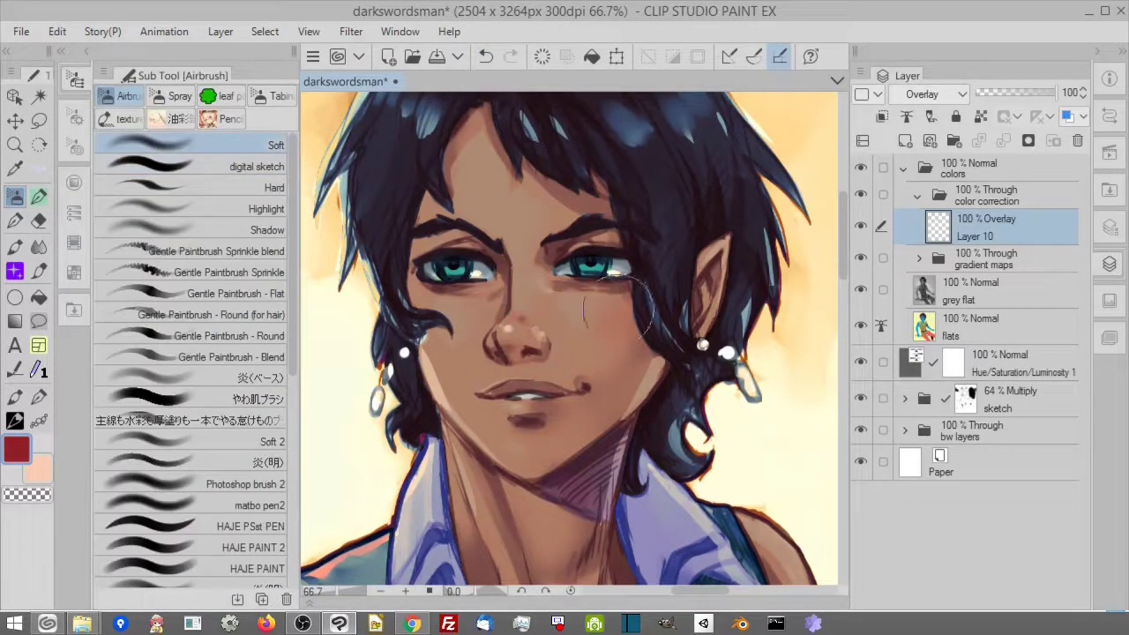
mouse_move(619, 328)
left_mouse_down()
mouse_move(676, 324)
mouse_move(729, 350)
left_mouse_up()
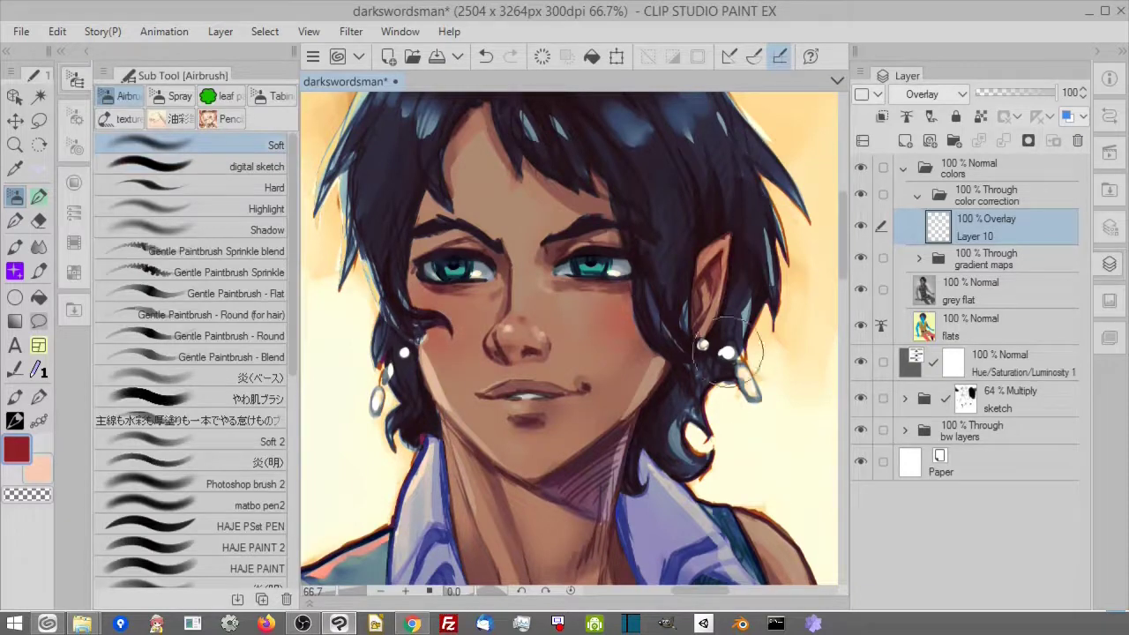
Step: Sample a muted red from the blushed cheek and tint the lips with it
key("c")
left_click(20, 458)
left_click(622, 330, "alt")
key("ctrl+plus")
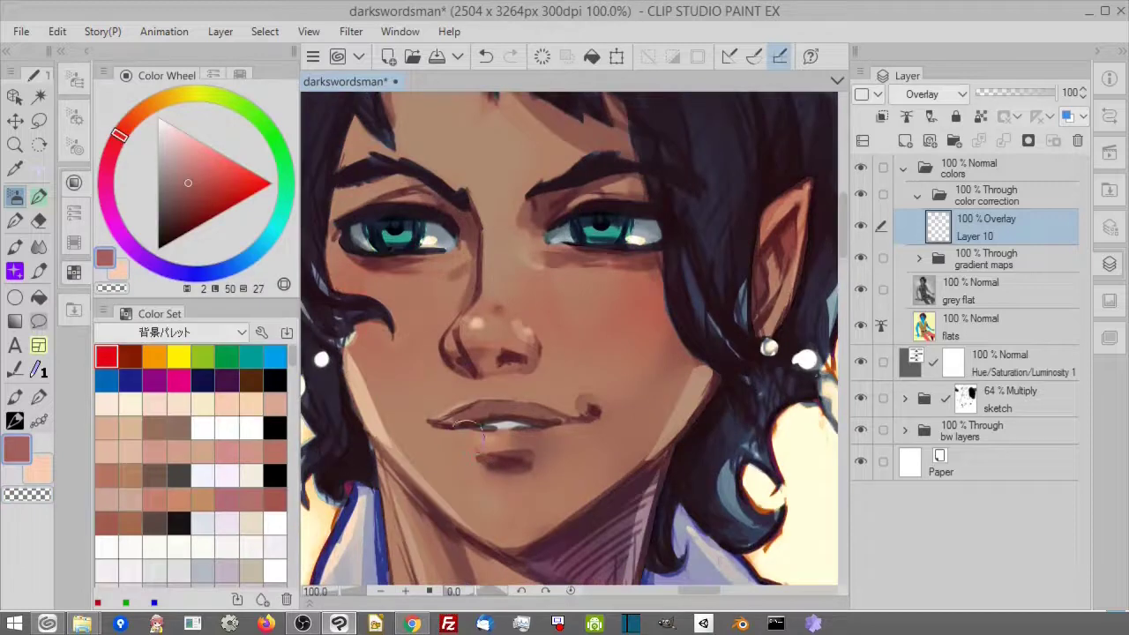
left_click_drag(469, 426, 527, 417)
left_click_drag(611, 493, 653, 453)
Step: Brush the muted red over the shoulders and bare arms
scroll(629, 417, "down", 3)
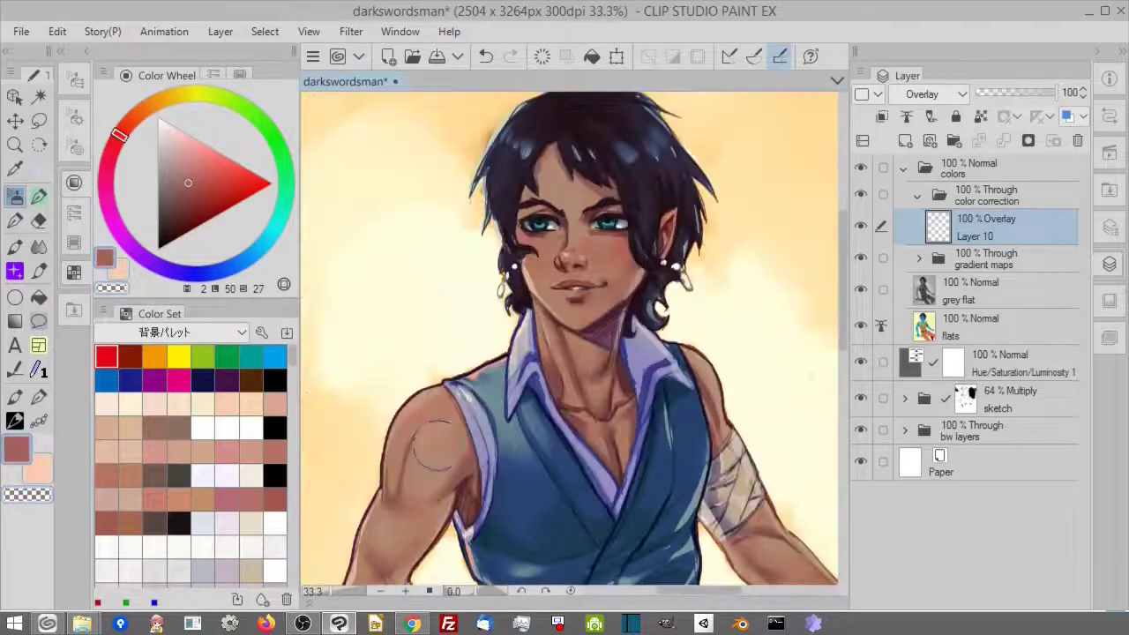
left_click_drag(722, 406, 812, 199)
left_click_drag(532, 393, 455, 547)
left_click_drag(732, 441, 496, 260)
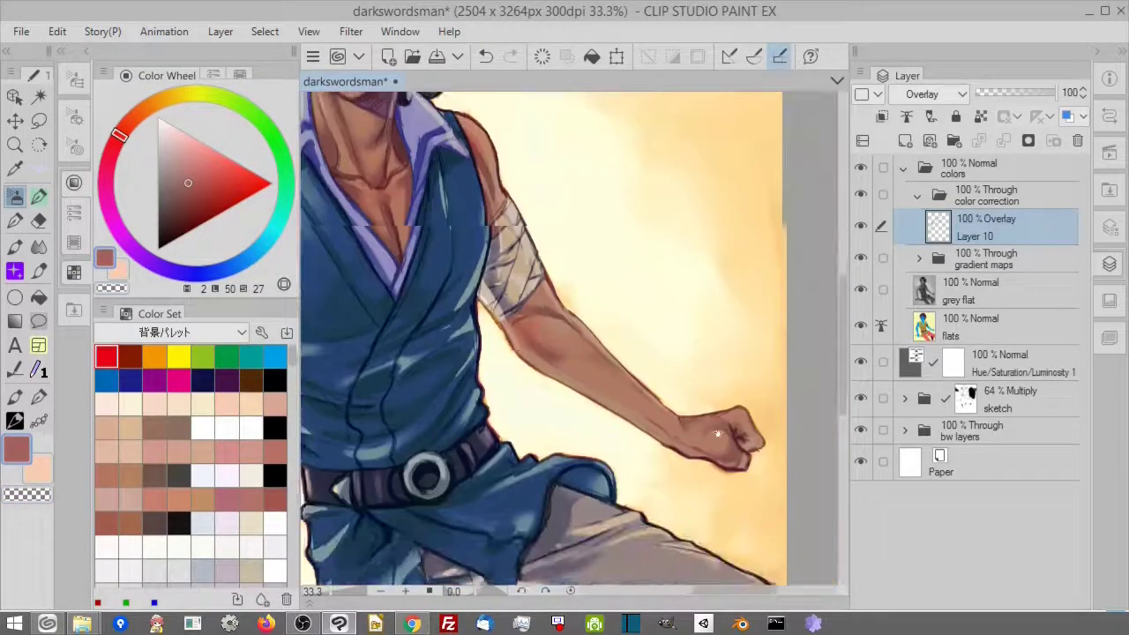
Step: Reduce the brush size and tint the knuckles and fingers of both hands with the muted red
scroll(754, 441, "up", 2)
key("bracketleft")
key("bracketleft")
key("bracketleft")
key("bracketleft")
left_click_drag(379, 494, 776, 300)
left_click_drag(380, 511, 741, 318)
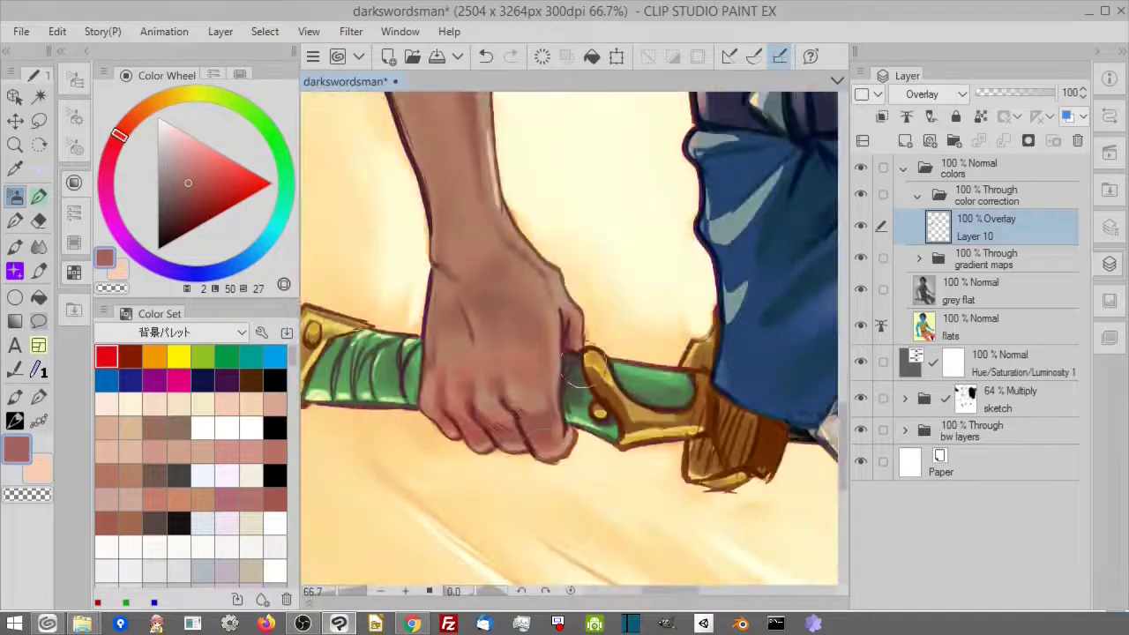
Step: Airbrush pale yellow light and dark blue shading softly over the figure on the Overlay layer
left_click(106, 475)
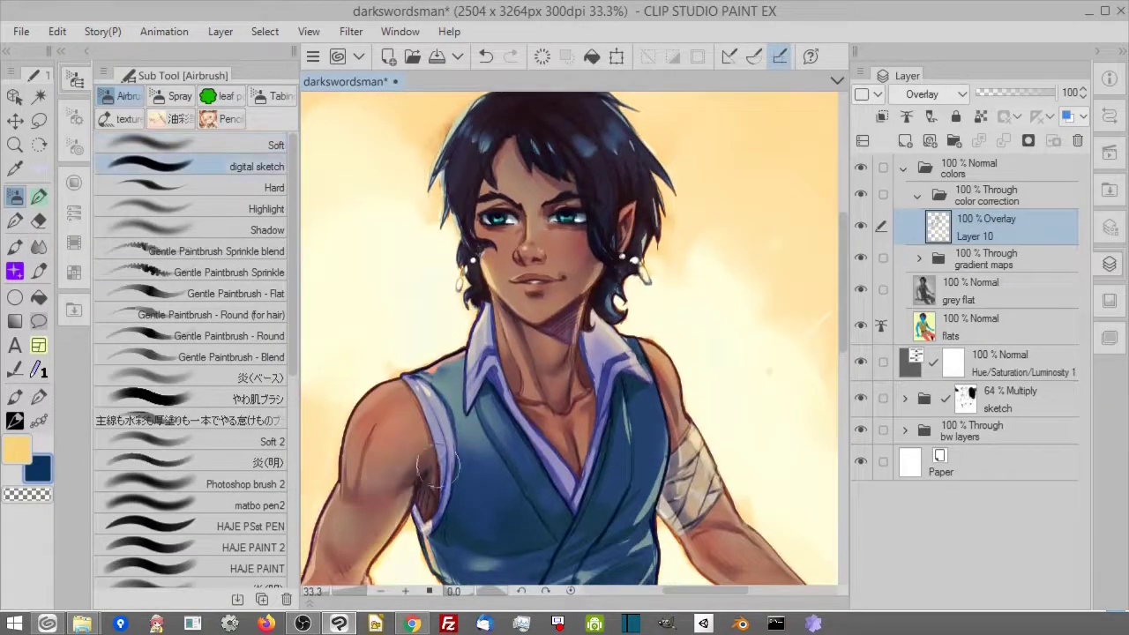
left_click(74, 184)
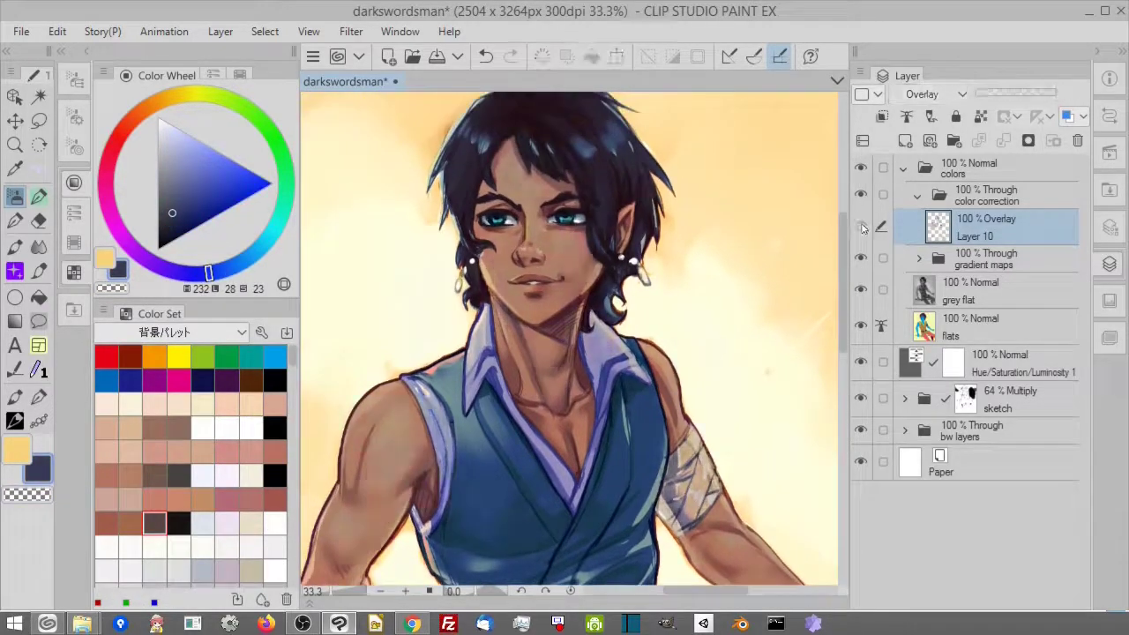
left_click(74, 82)
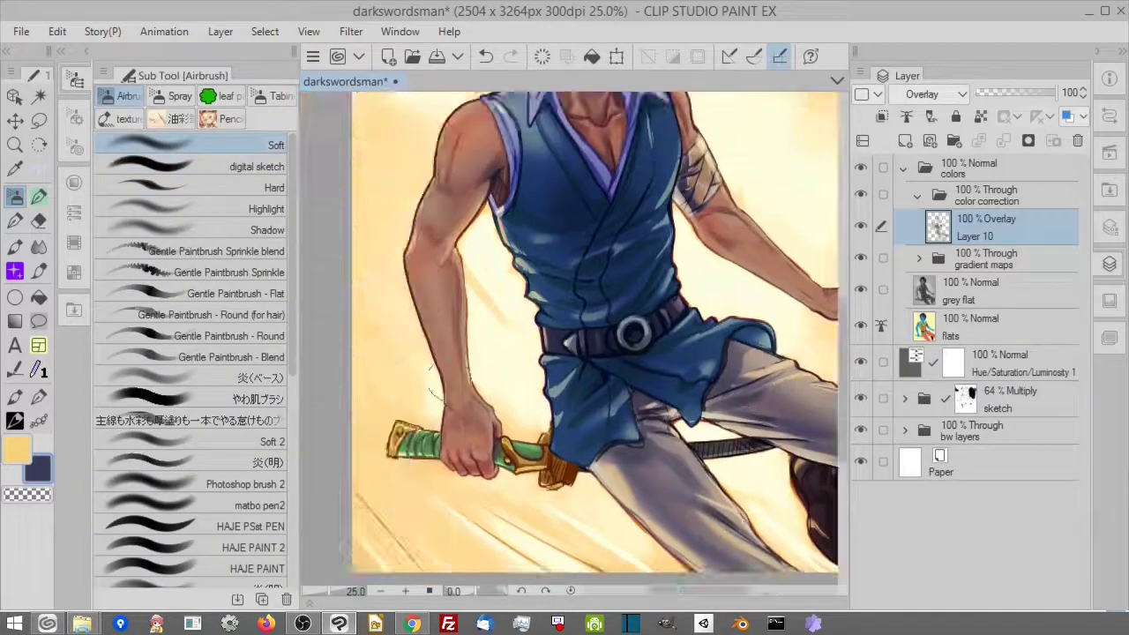
left_click_drag(715, 191, 652, 403)
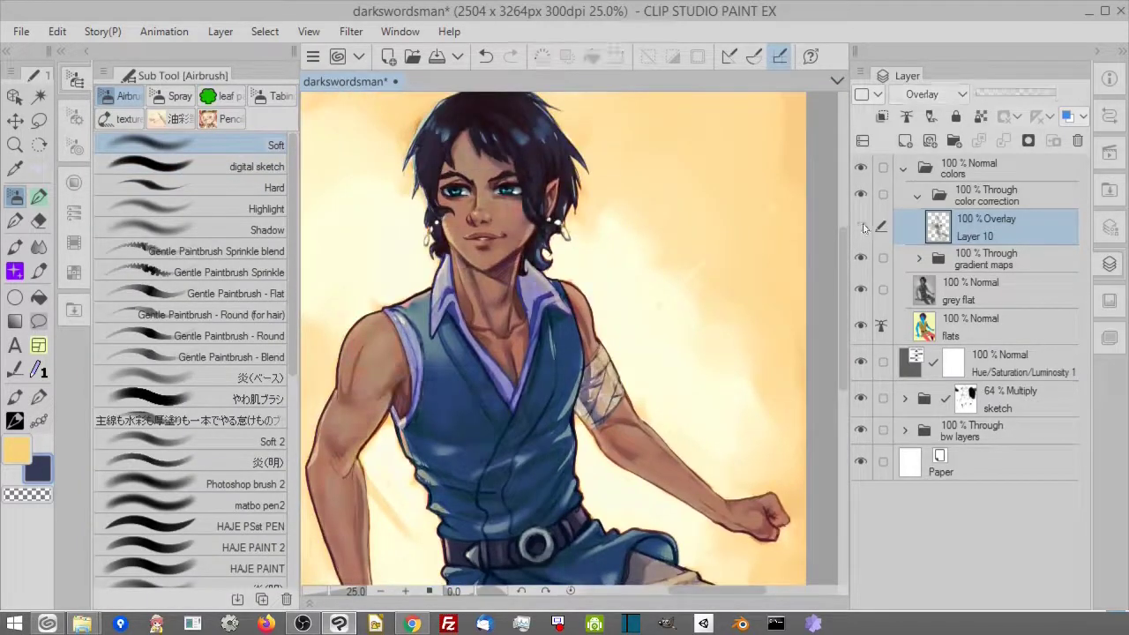
Step: Auto-select the background around the figure with its selection border hidden, and compare the painting with the Overlay layer off and on
key("ctrl+minus")
left_click(39, 96)
left_click(451, 282)
key("ctrl+plus")
left_click(74, 82)
left_click(646, 58)
left_click(860, 228)
left_click(859, 227)
left_click(859, 229)
left_click(860, 229)
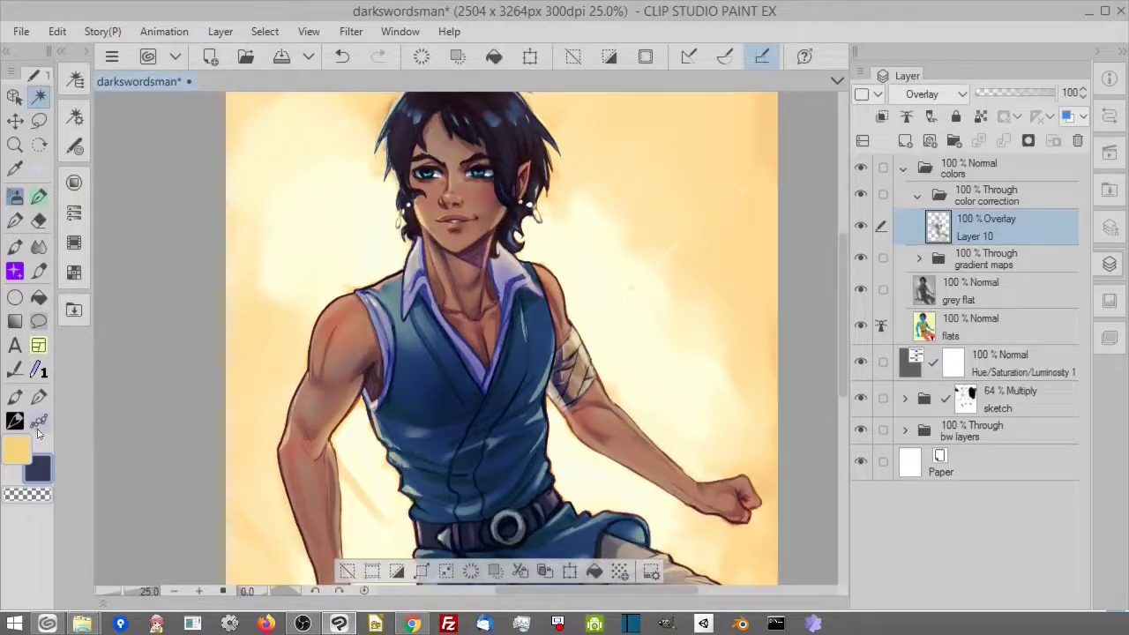
Step: Airbrush the pale yellow and dark blue over the selected background with a large soft brush and clear the selection
left_click(15, 196)
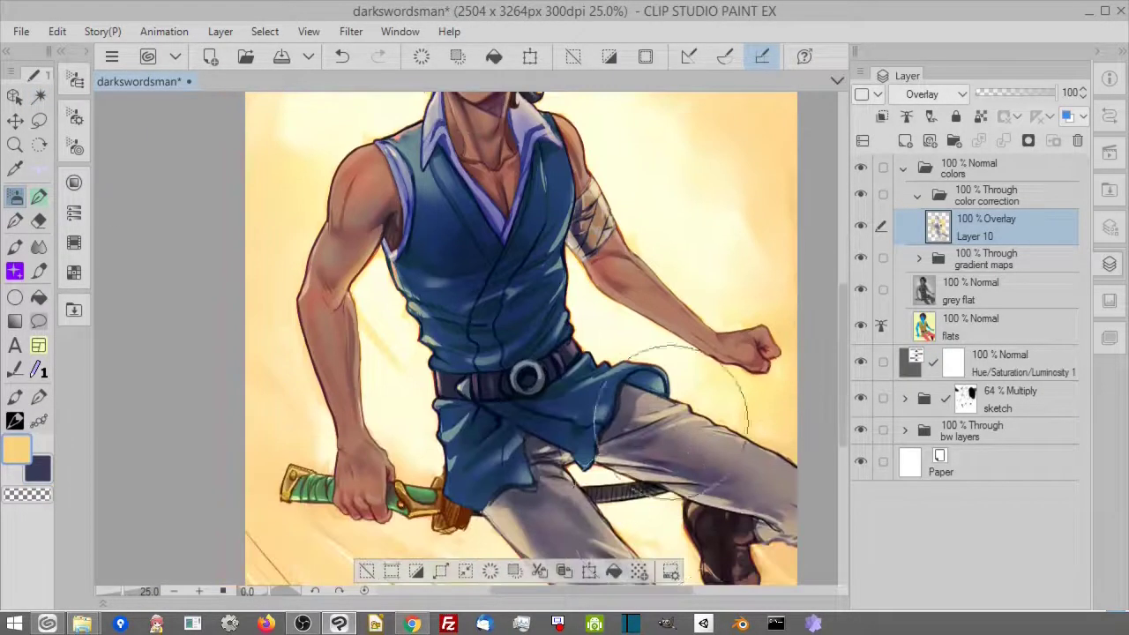
left_click(38, 469)
key("ctrl+minus")
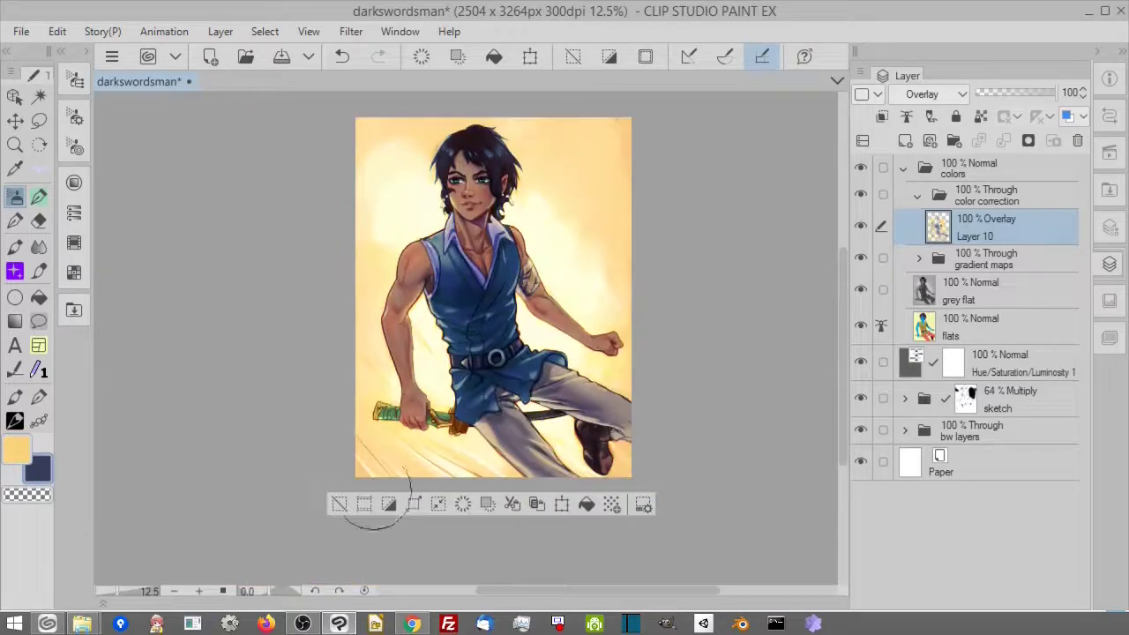
mouse_move(611, 412)
left_mouse_down()
mouse_move(668, 342)
mouse_move(604, 131)
mouse_move(520, 138)
mouse_move(394, 451)
left_mouse_up()
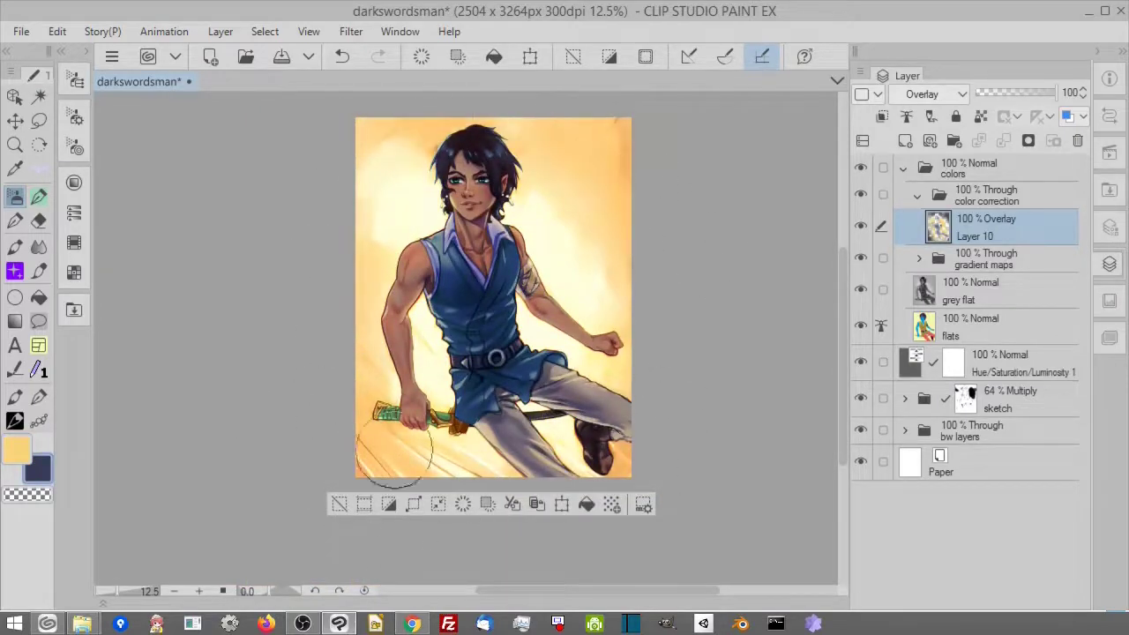
left_click(340, 505)
Step: Brush light orange highlights (38, 75, 70) onto the face, collar and shoulder
key("ctrl+plus")
key("ctrl+plus")
key("ctrl+plus")
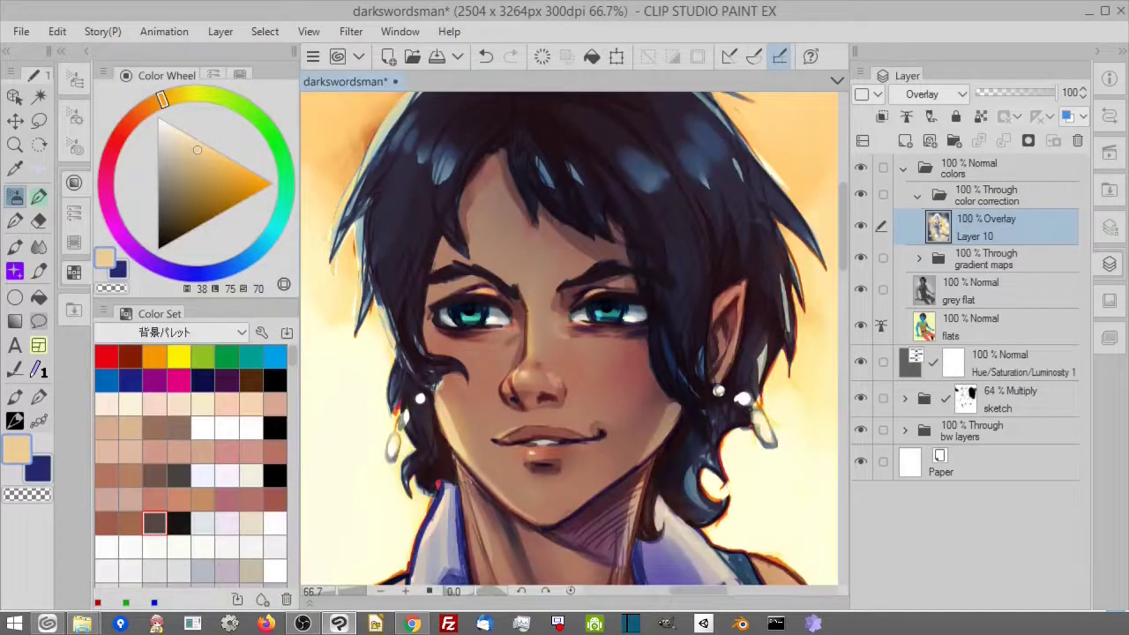
left_click_drag(745, 280, 739, 322)
left_click_drag(565, 503, 575, 216)
left_click_drag(459, 353, 665, 256)
left_click_drag(383, 478, 383, 425)
mouse_move(386, 393)
left_mouse_down()
mouse_move(418, 313)
mouse_move(503, 258)
left_mouse_up()
left_click_drag(453, 371, 450, 379)
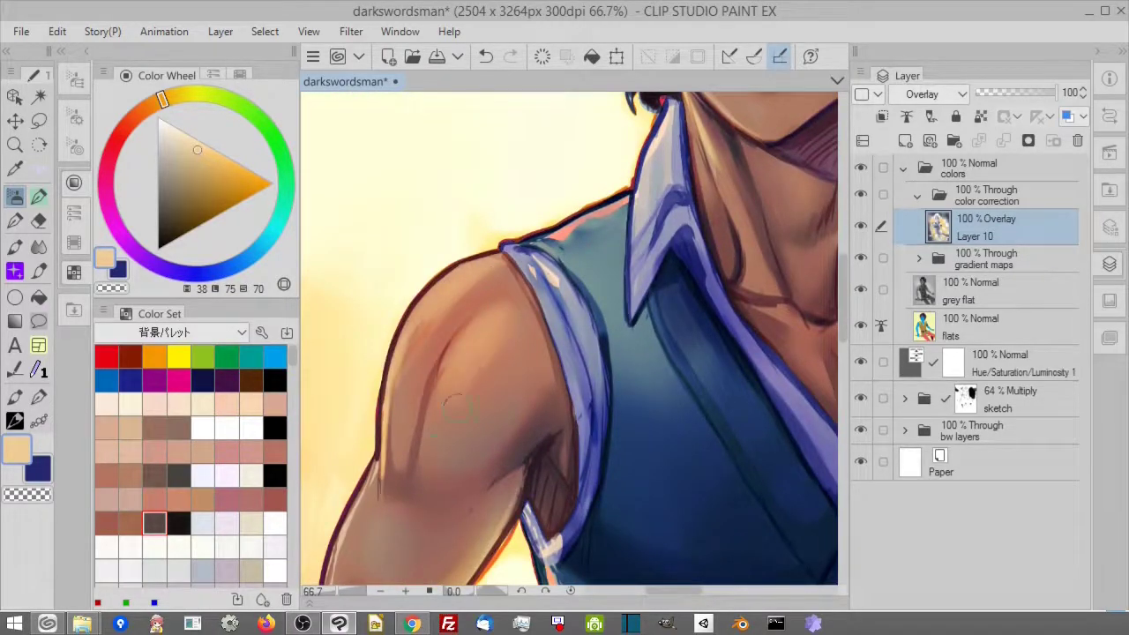
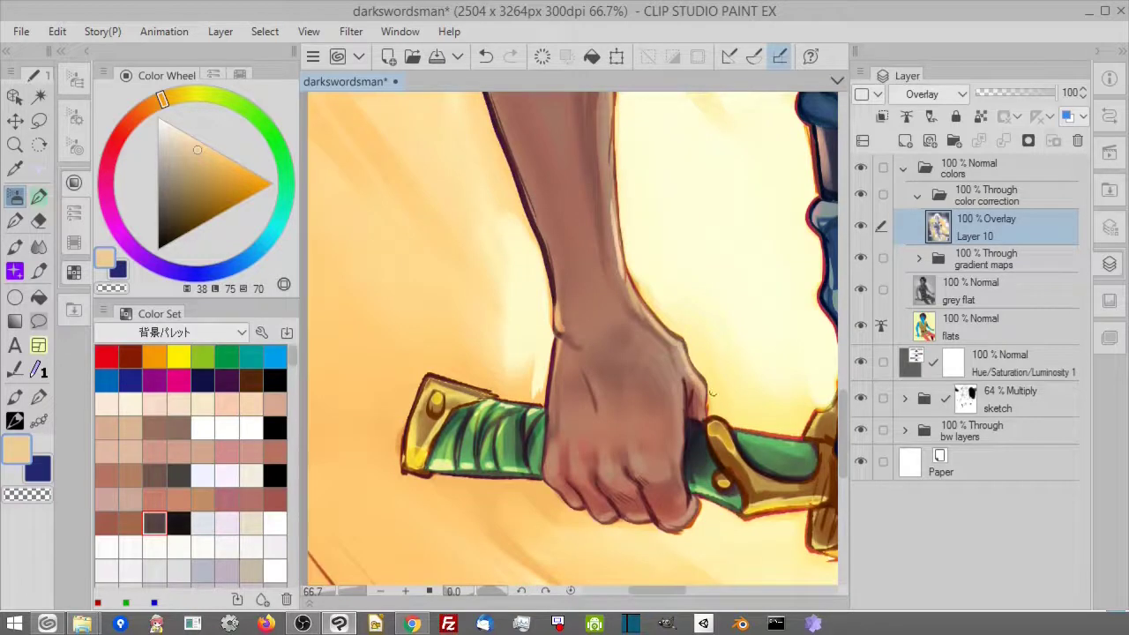
Step: Continue the light orange highlights along the forearm and the fingers gripping the sword, rotating the canvas as needed
left_click_drag(610, 503, 491, 424)
left_click_drag(398, 501, 385, 190)
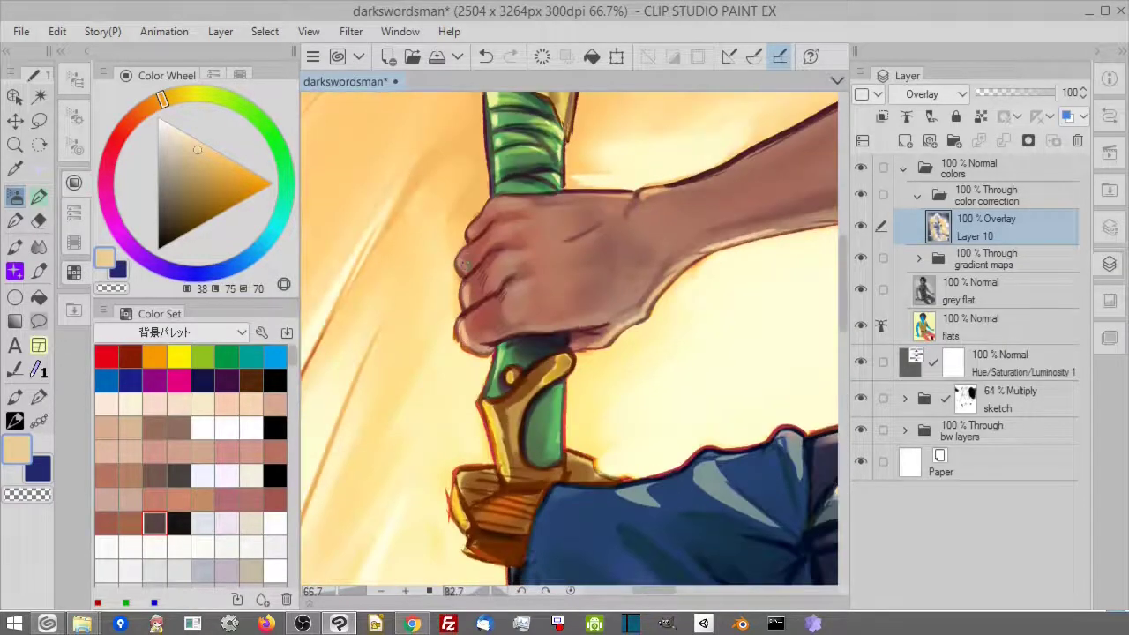
left_click_drag(595, 506, 370, 353)
left_click_drag(683, 378, 689, 469)
key("ctrl+plus")
key("ctrl+plus")
left_click_drag(596, 283, 692, 463)
left_click_drag(686, 400, 754, 341)
mouse_move(676, 470)
left_mouse_down()
mouse_move(665, 479)
mouse_move(404, 414)
left_mouse_up()
left_click_drag(661, 216, 730, 321)
left_click_drag(665, 215, 518, 245)
Step: Examine the whole painting and toggle the Overlay layer's visibility to compare the color correction
key("ctrl+minus")
key("ctrl+minus")
key("ctrl+minus")
key("ctrl+minus")
mouse_move(521, 304)
left_mouse_down()
mouse_move(740, 348)
mouse_move(776, 467)
left_mouse_up()
mouse_move(698, 277)
left_mouse_down()
mouse_move(768, 395)
mouse_move(755, 465)
left_mouse_up()
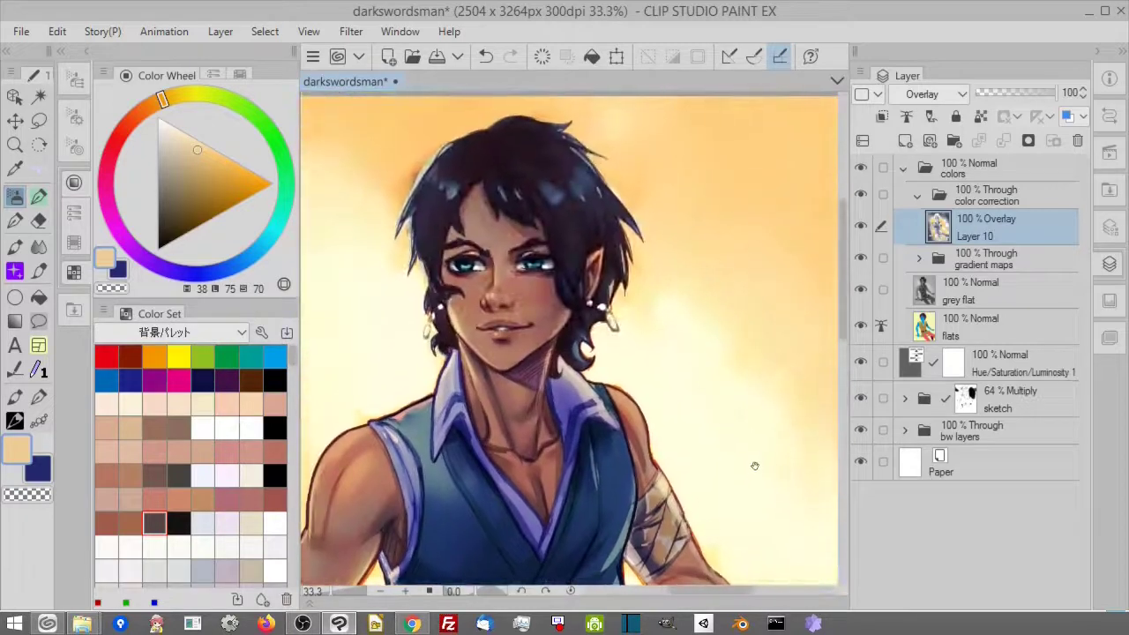
left_click(862, 228)
left_click(862, 227)
left_click(863, 228)
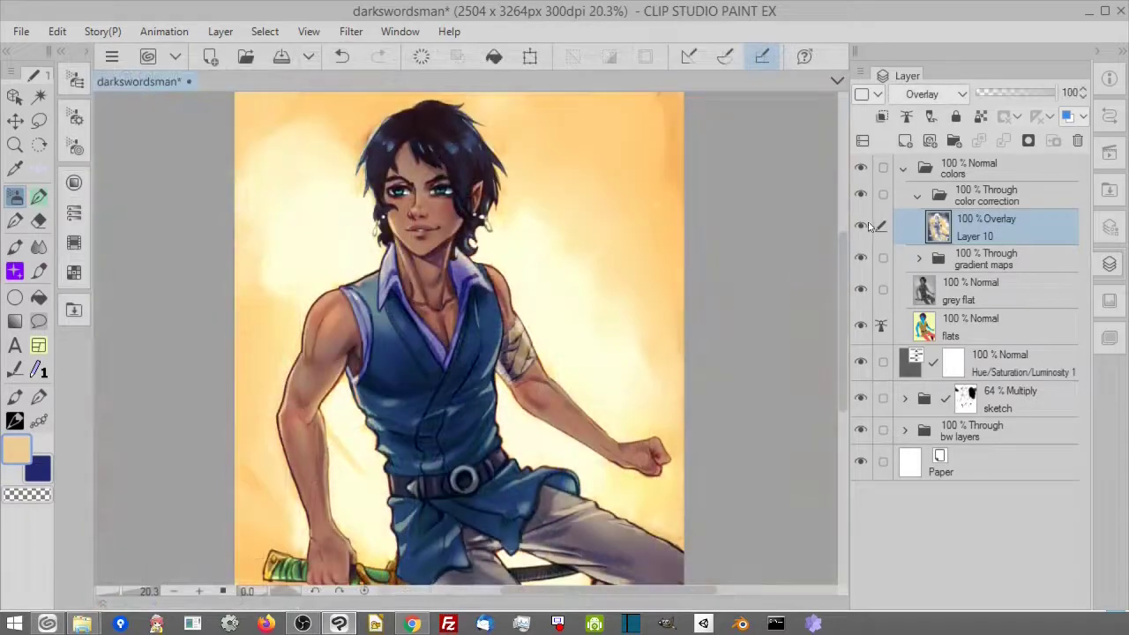
left_click(862, 228)
left_click(863, 227)
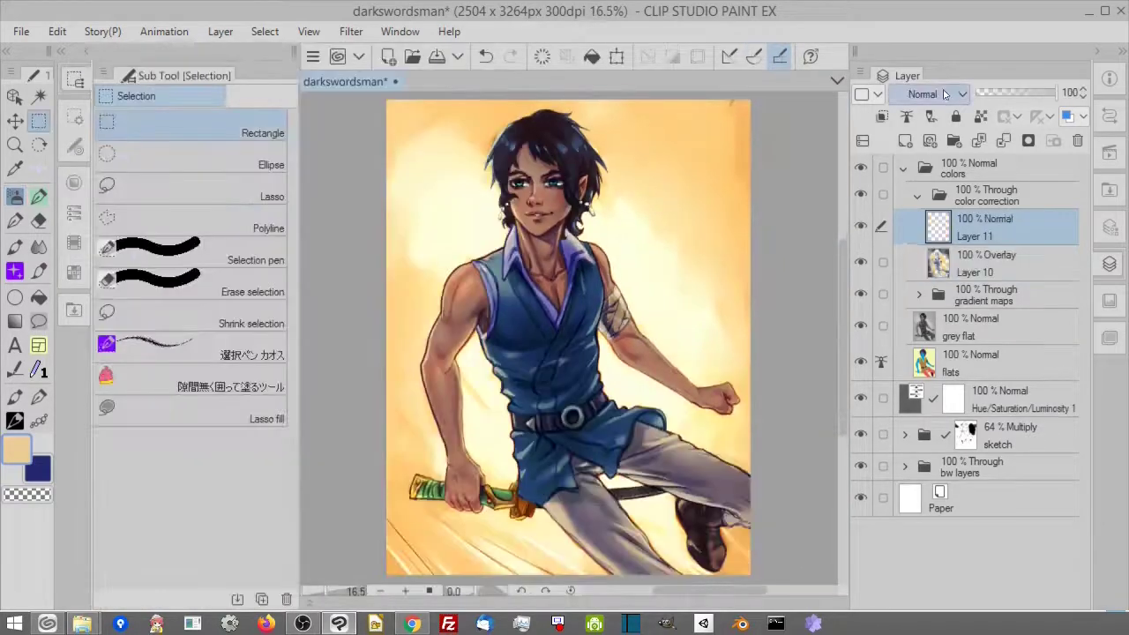
Step: Set the new top layer's blending mode to Linear light and choose a neutral gray (38, 50, 0) for the airbrush
left_click(944, 94)
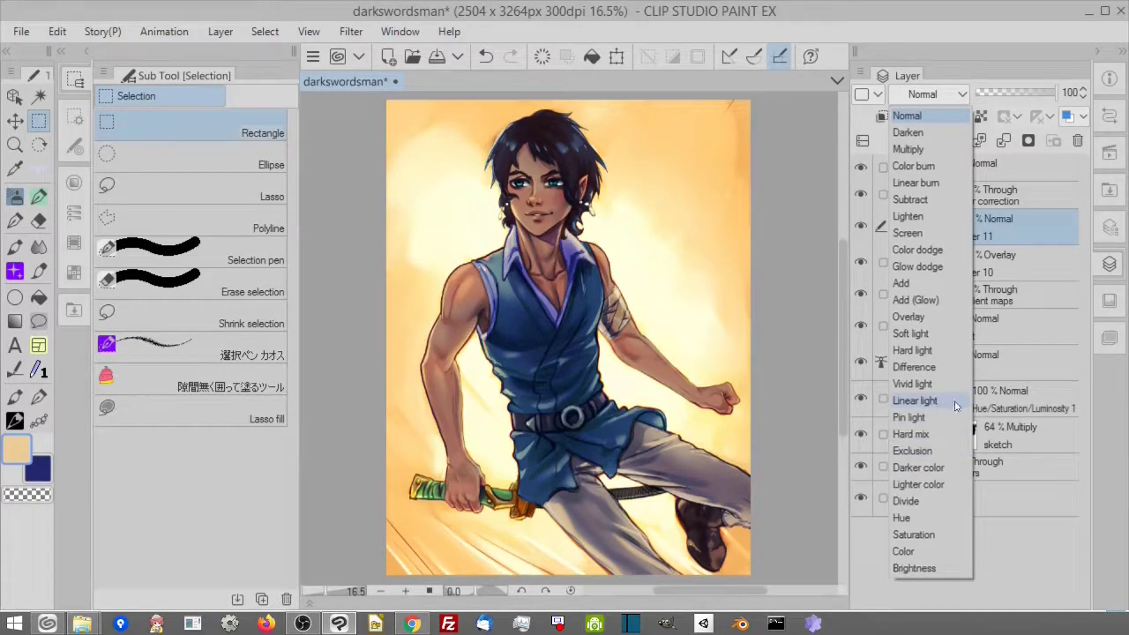
left_click(914, 400)
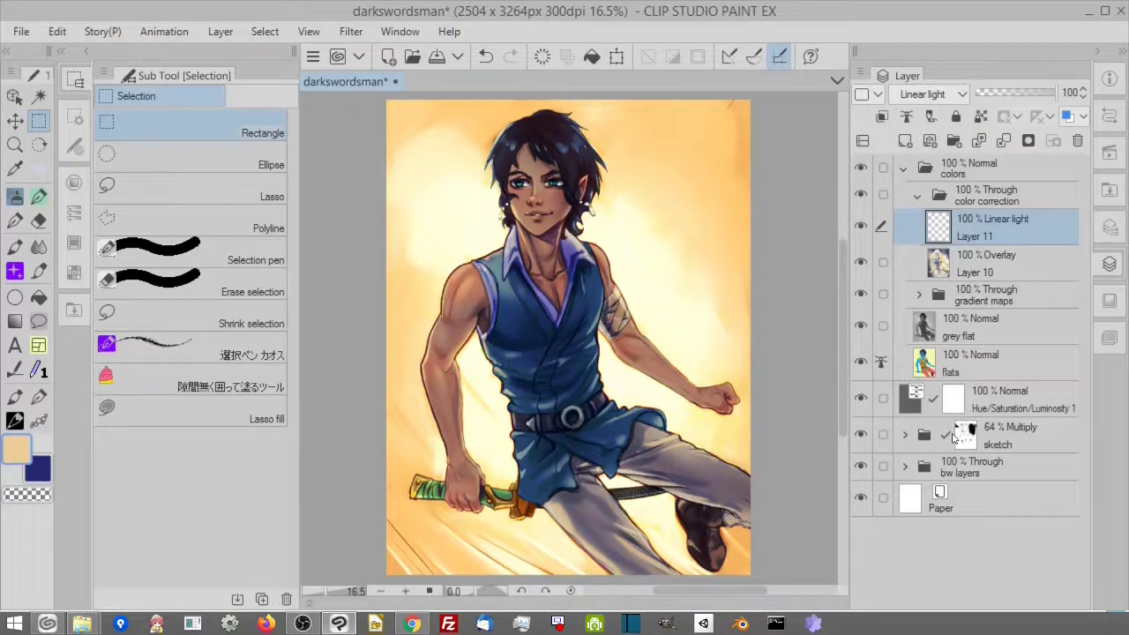
left_click(74, 183)
left_click(74, 271)
left_click(166, 183)
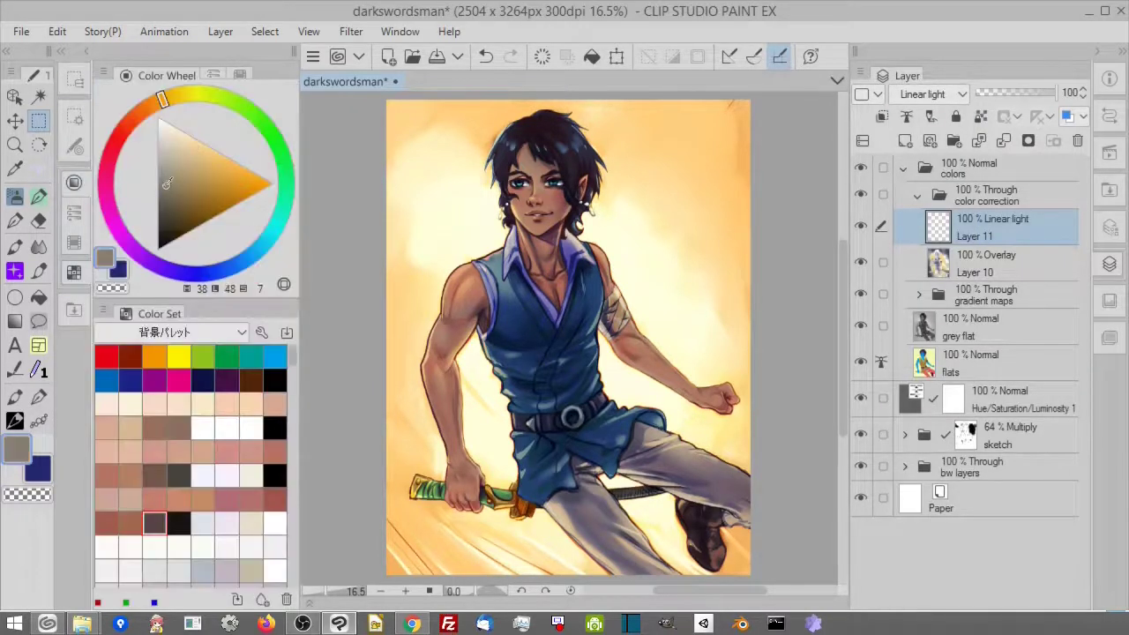
mouse_move(134, 199)
left_mouse_down()
mouse_move(118, 233)
mouse_move(141, 145)
mouse_move(104, 242)
mouse_move(107, 210)
left_mouse_up()
left_click(13, 195)
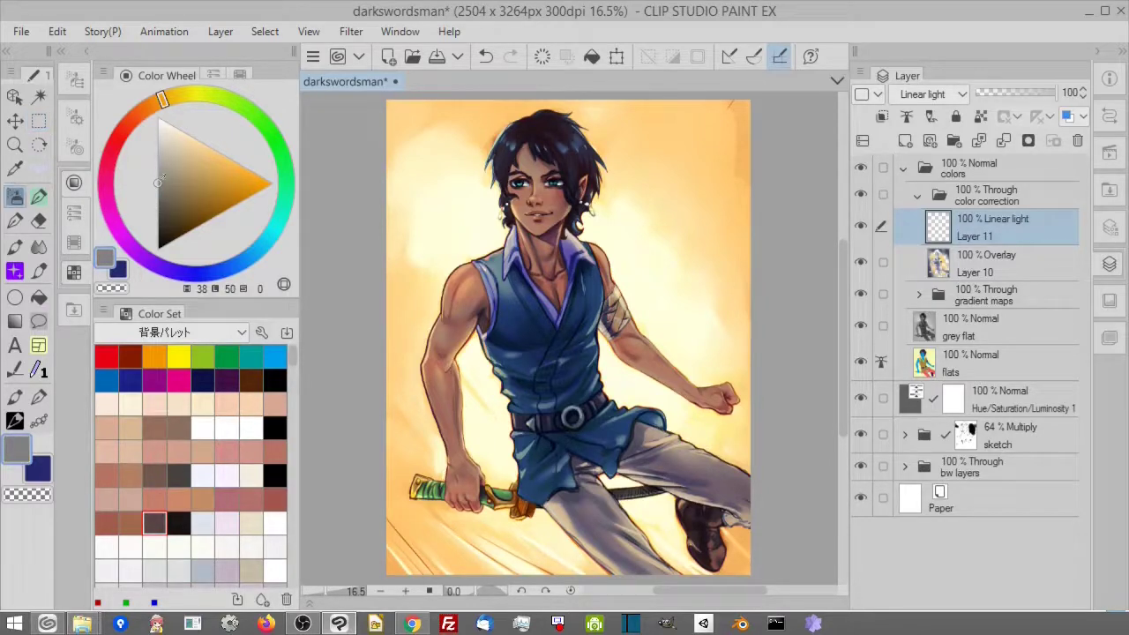
left_click(405, 591)
left_click(405, 591)
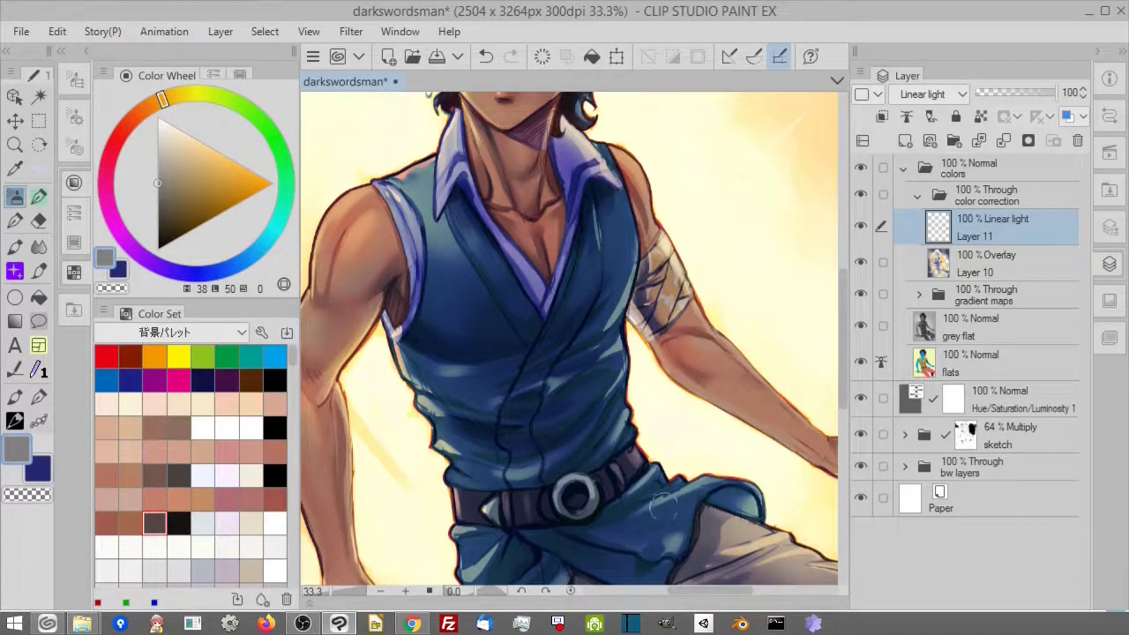
Step: Try broad strokes of light gray (38, 84, 0) and dark gray (38, 32, 0) across the torso on the Linear light layer
left_click_drag(166, 164, 154, 137)
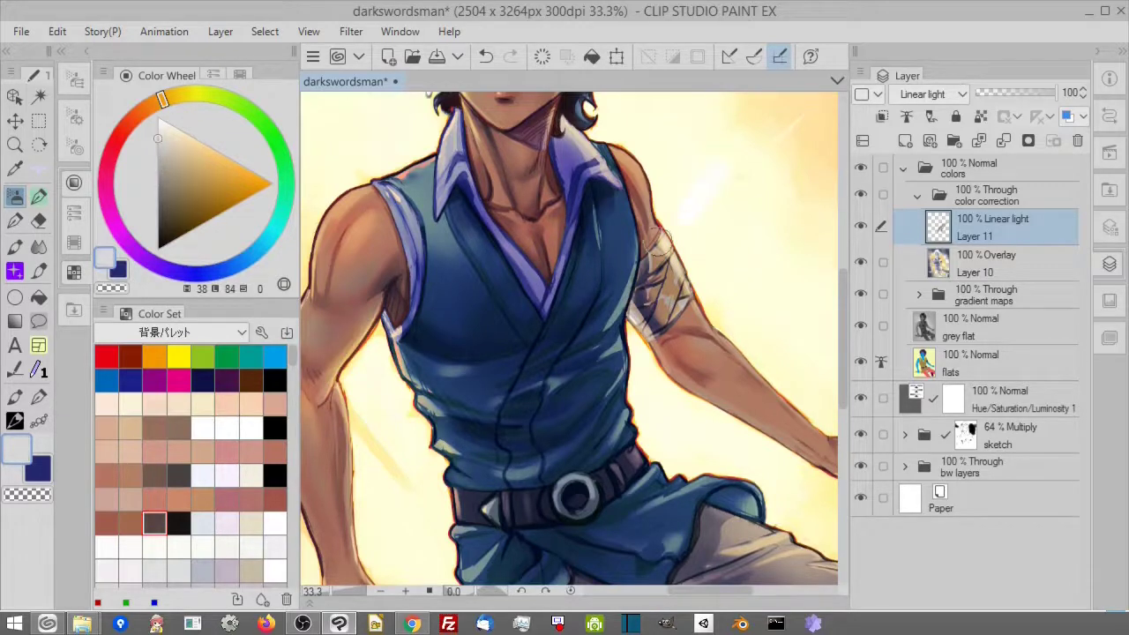
mouse_move(657, 242)
left_mouse_down()
mouse_move(566, 341)
mouse_move(524, 331)
mouse_move(403, 469)
left_mouse_up()
left_click(176, 186)
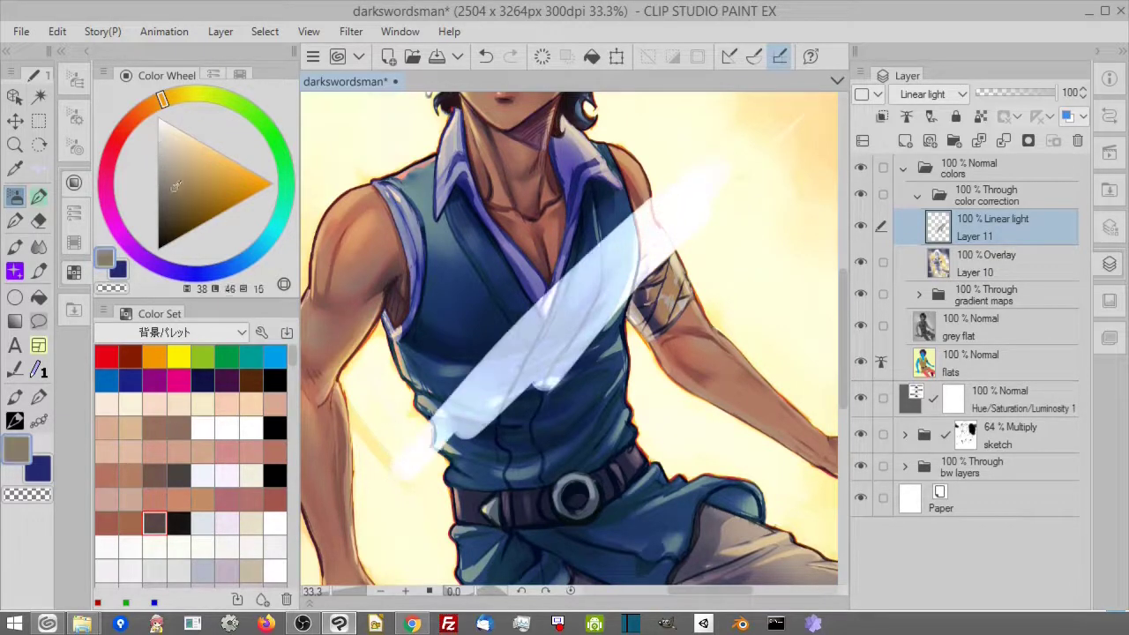
left_click_drag(177, 185, 147, 240)
mouse_move(388, 405)
left_mouse_down()
mouse_move(428, 365)
mouse_move(382, 406)
mouse_move(384, 356)
mouse_move(633, 146)
left_mouse_up()
left_click_drag(173, 210, 147, 218)
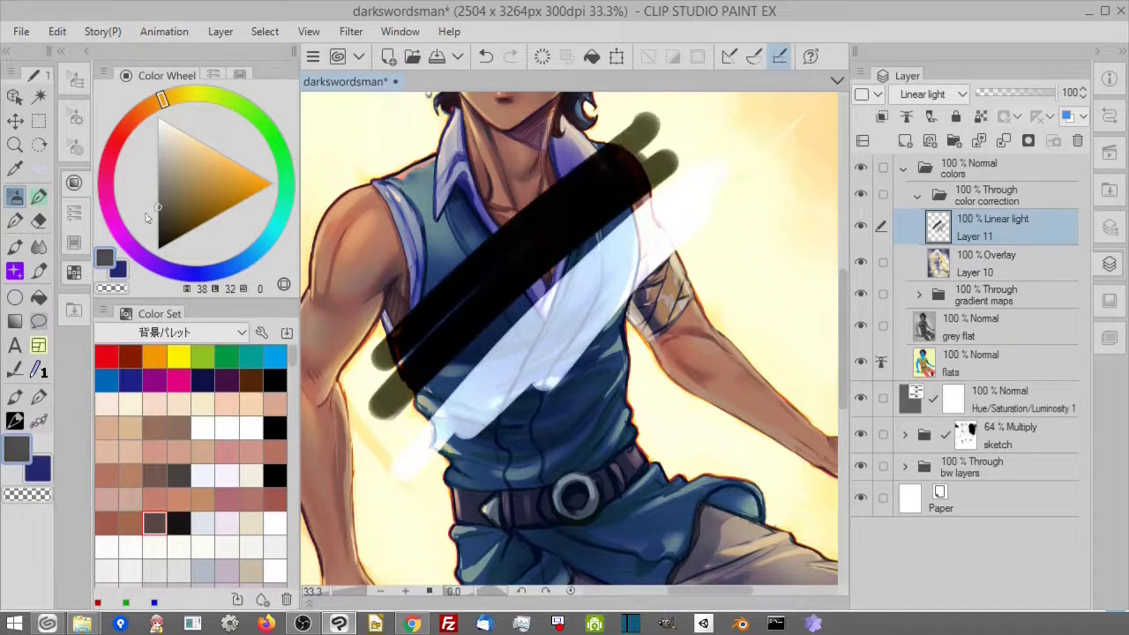
left_click_drag(407, 415, 692, 169)
left_click_drag(445, 481, 758, 245)
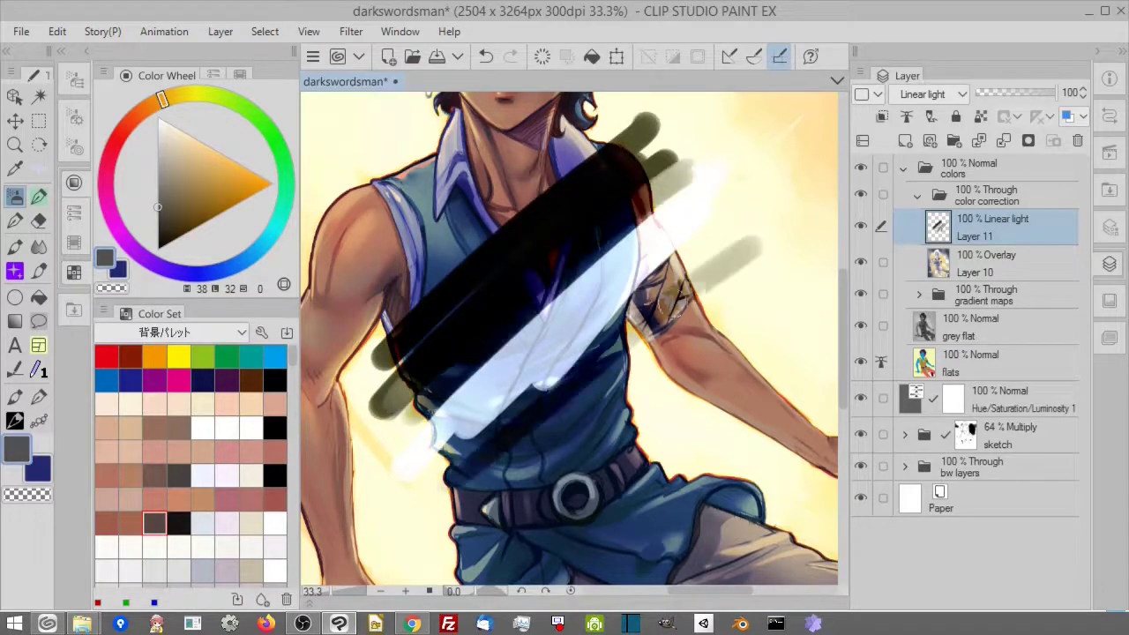
Step: Set the airbrush color to mid gray (38, 44, 0) and clear all test strokes from the Linear light layer
left_click_drag(158, 201, 157, 191)
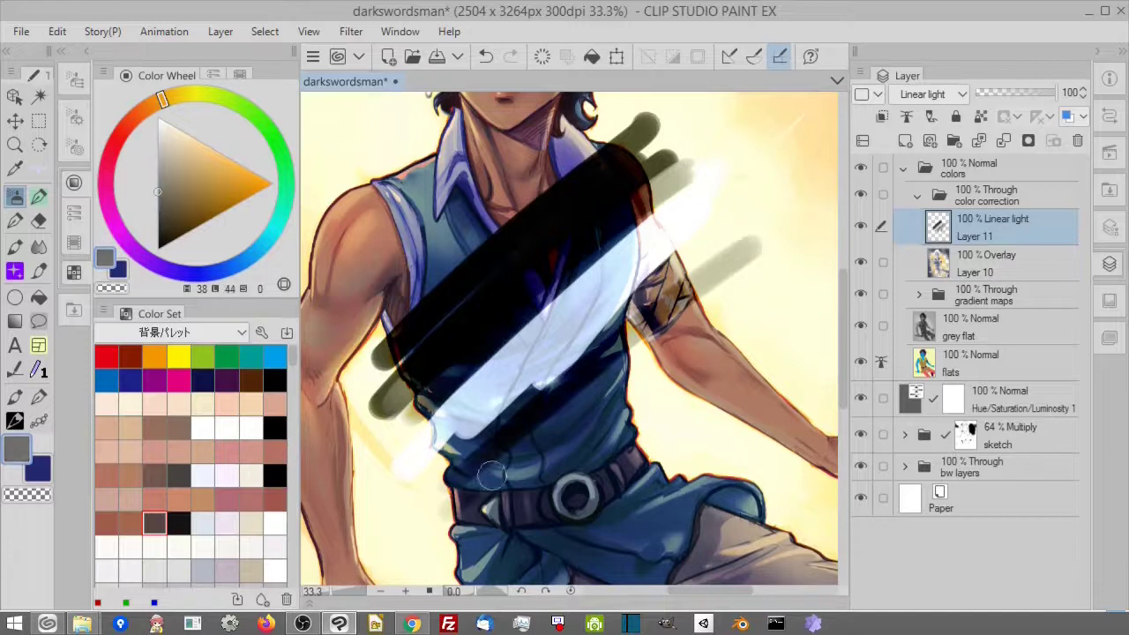
mouse_move(452, 509)
left_mouse_down()
mouse_move(450, 540)
mouse_move(444, 517)
left_mouse_up()
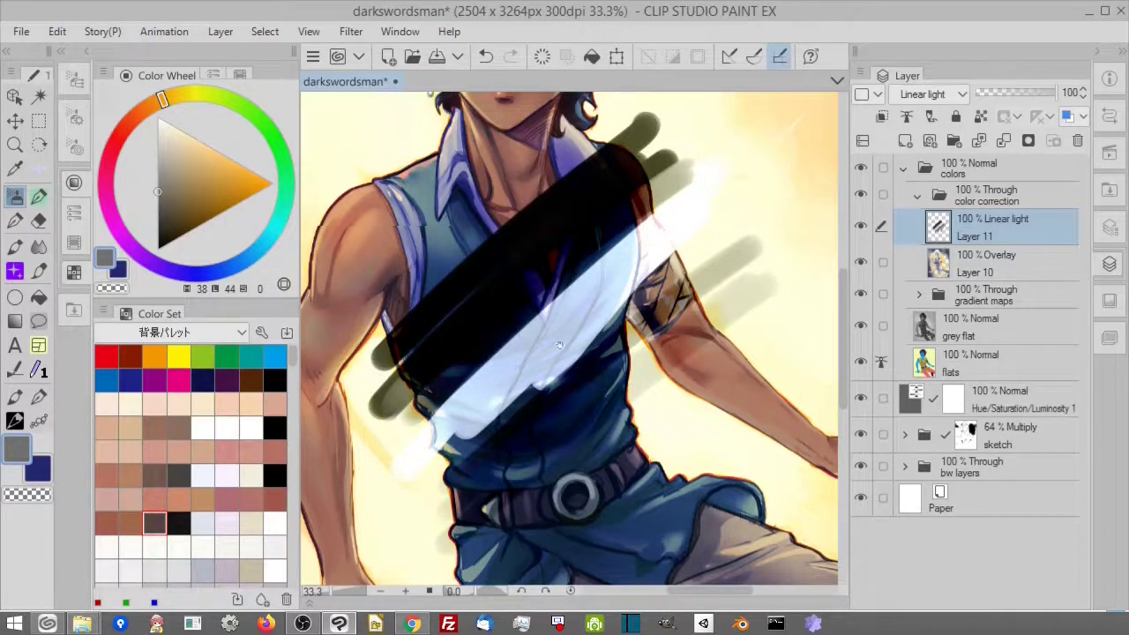
left_click_drag(711, 375, 709, 489)
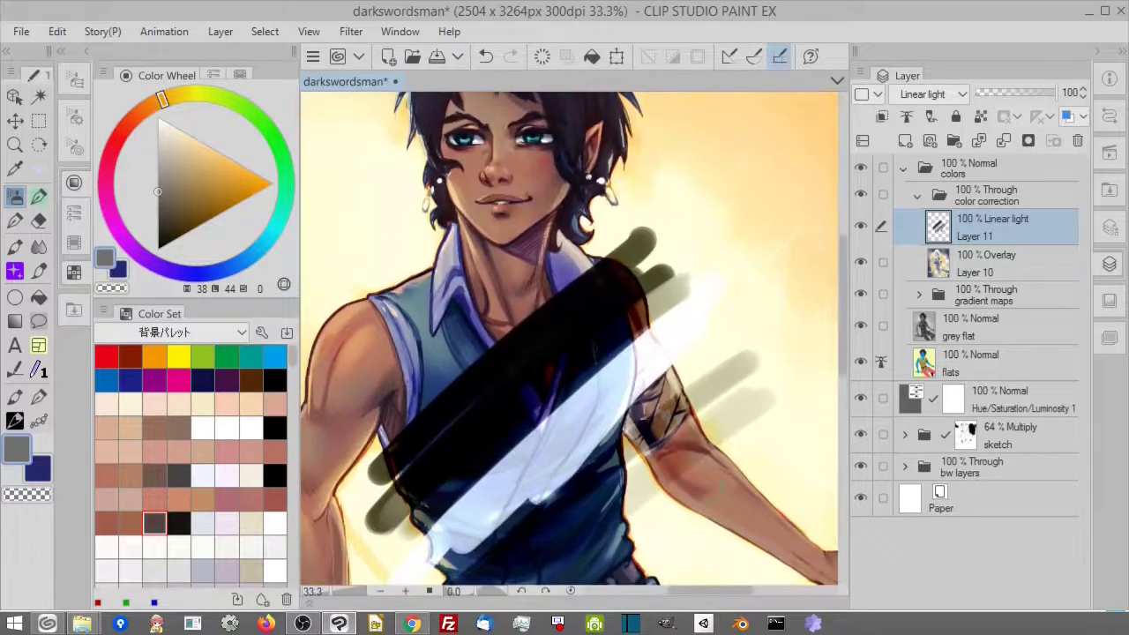
left_click(541, 56)
Step: Examine the figure from the hair and face down to the belt
left_click_drag(615, 459, 642, 536)
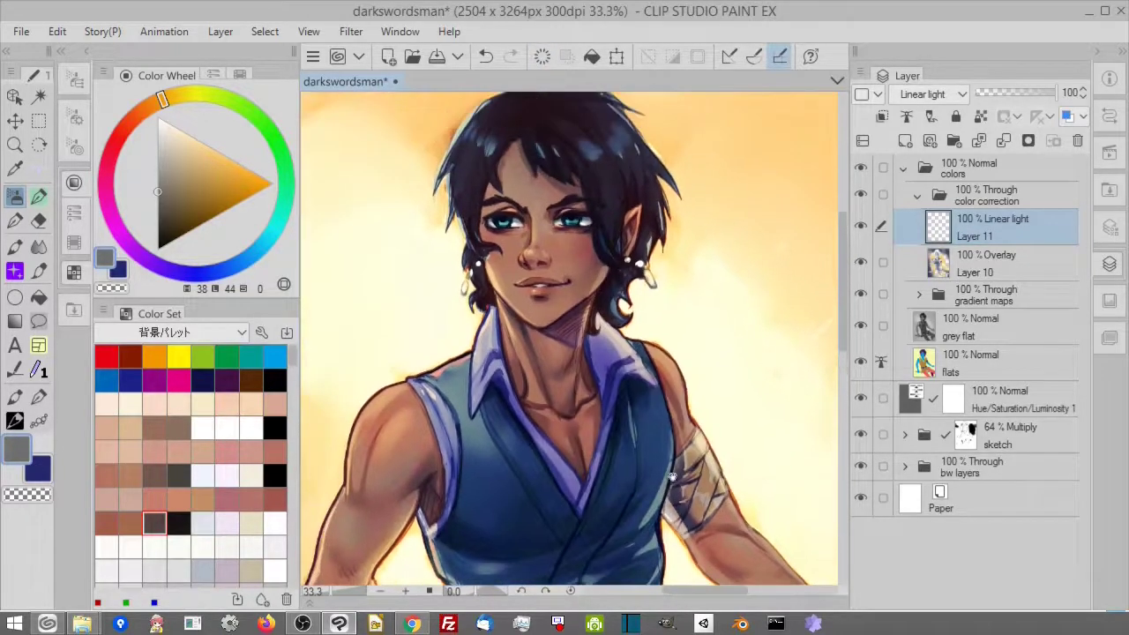
left_click_drag(668, 476, 719, 366)
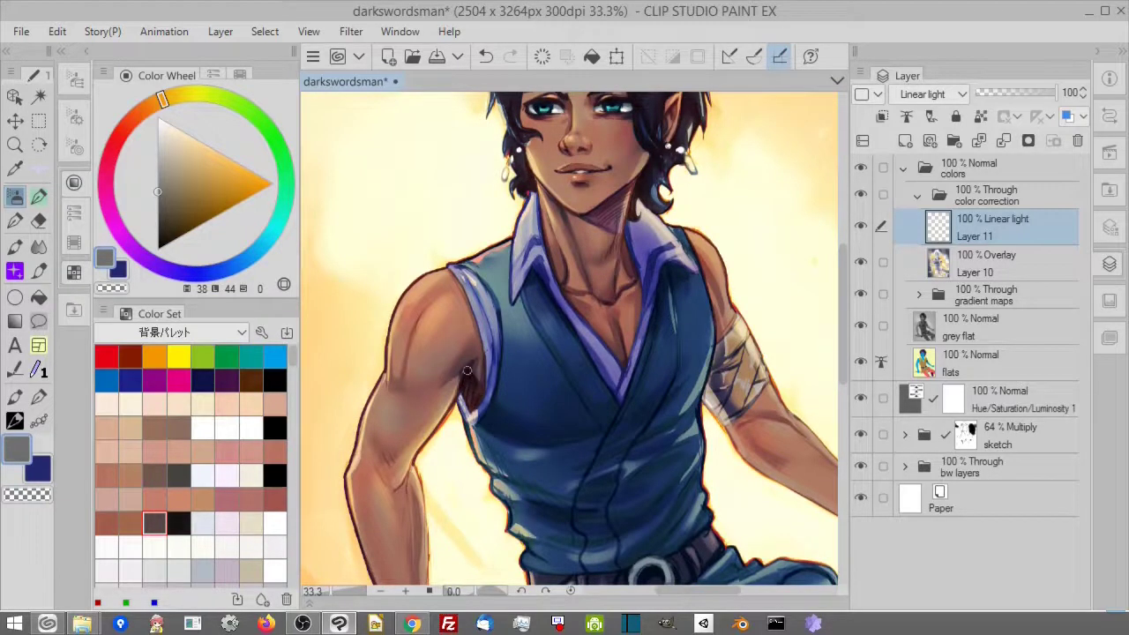
left_click_drag(687, 451, 674, 520)
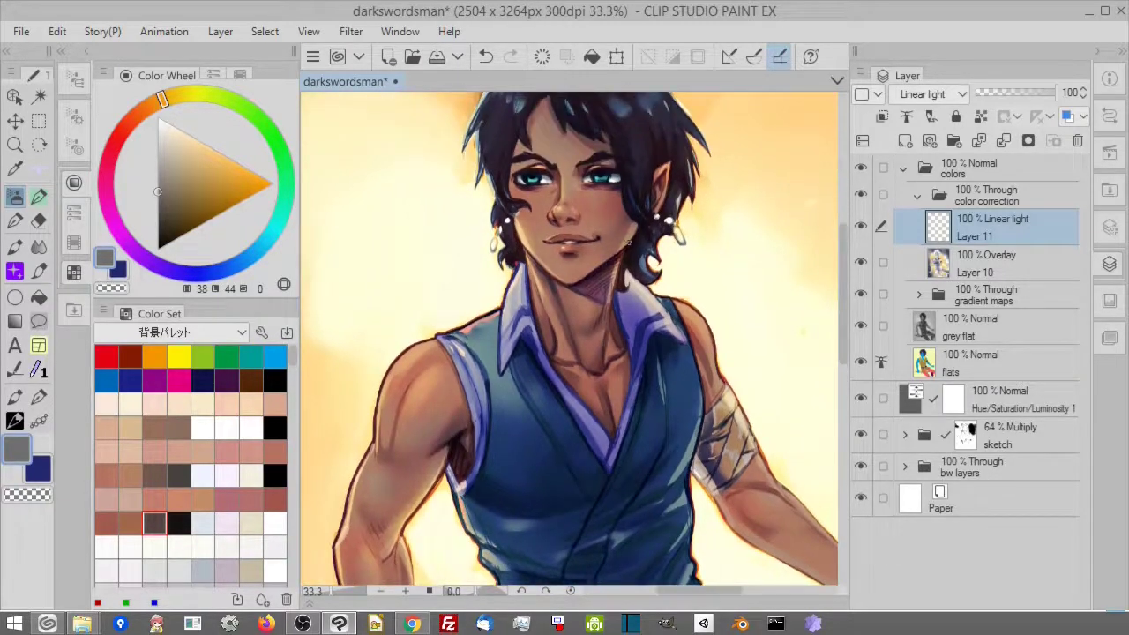
mouse_move(628, 244)
left_mouse_down()
mouse_move(641, 224)
mouse_move(550, 134)
left_mouse_up()
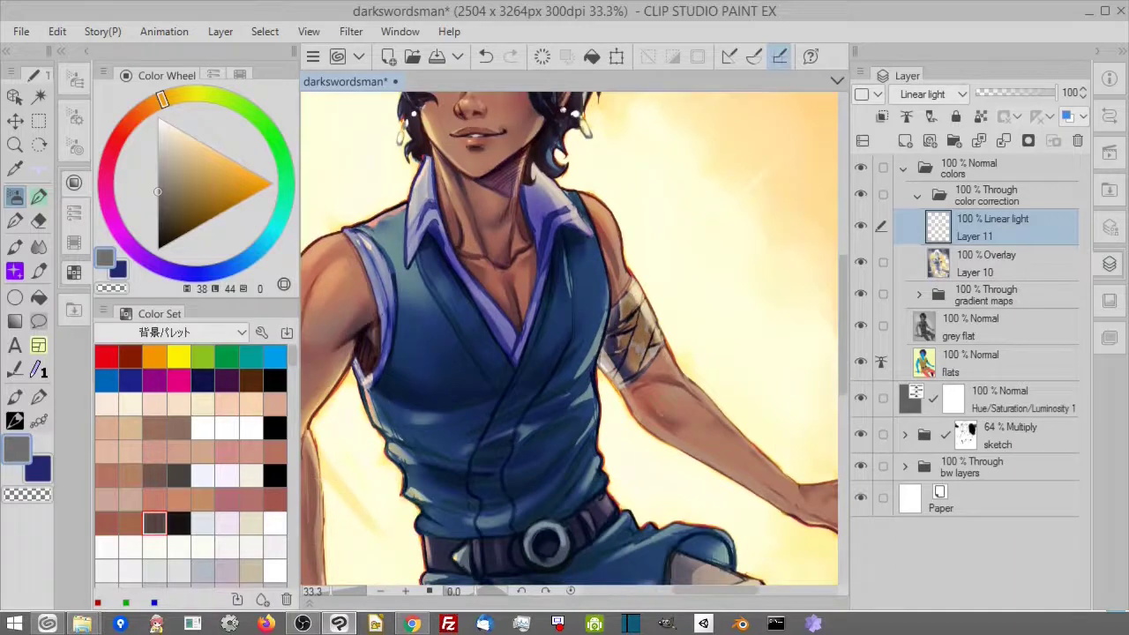
left_click_drag(482, 394, 548, 293)
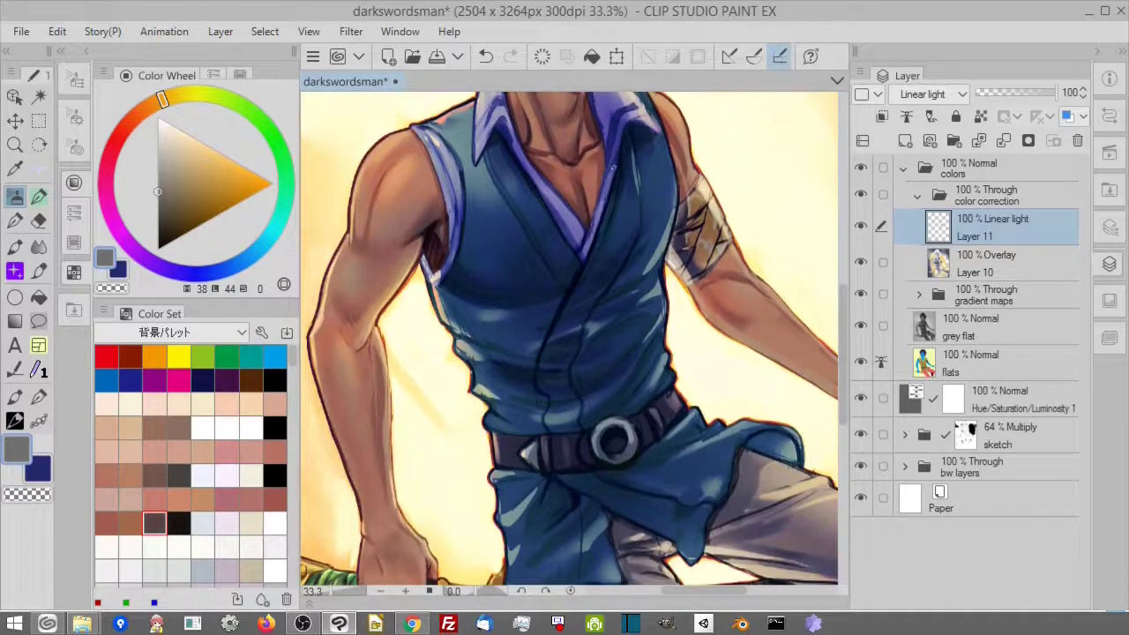
mouse_move(612, 167)
left_mouse_down()
mouse_move(609, 280)
mouse_move(518, 358)
left_mouse_up()
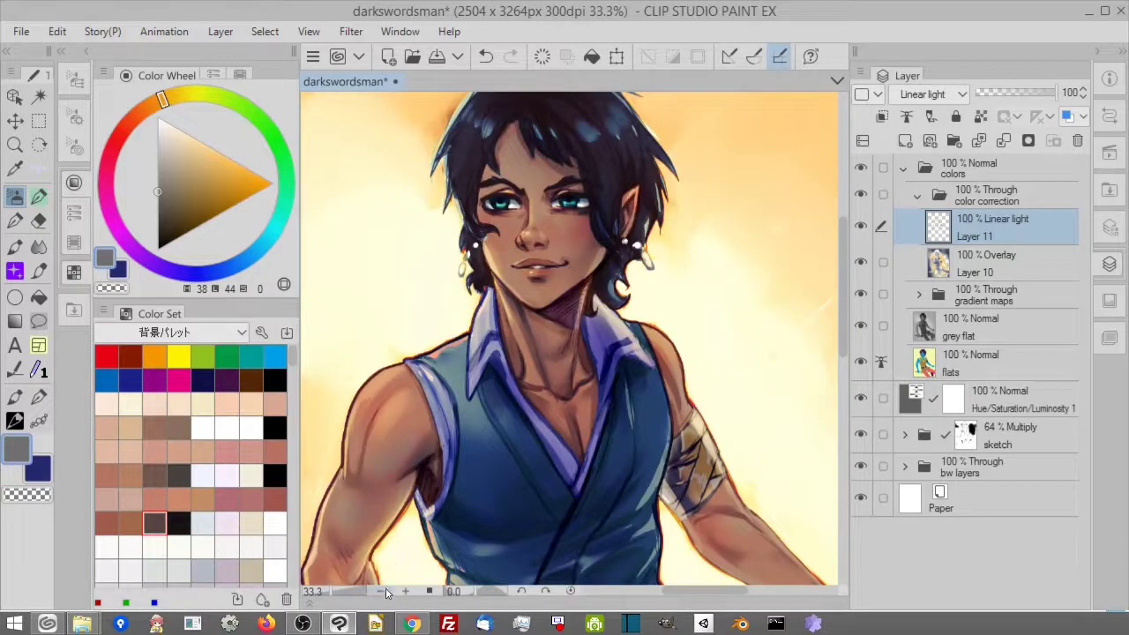
scroll(573, 125, "up", 2)
key("ctrl+z")
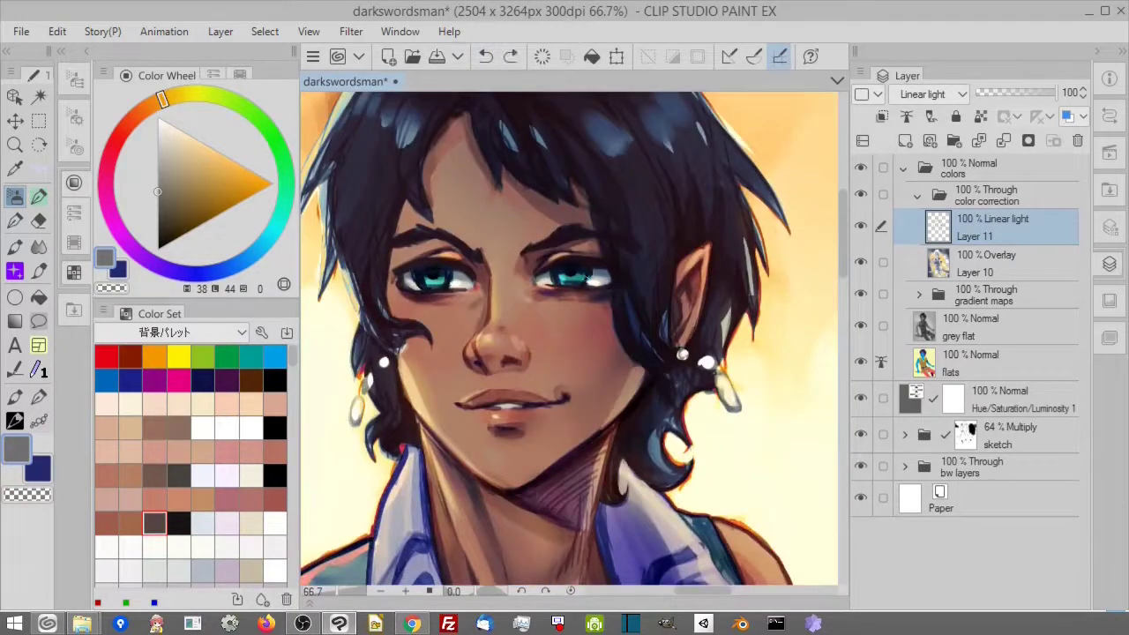
Step: Set the secondary color to dark gray (236, 28, 0) and darken the nostril with the main gray (38, 44, 0)
left_click(587, 276)
key("x")
left_click(158, 213)
scroll(480, 326, "up", 2)
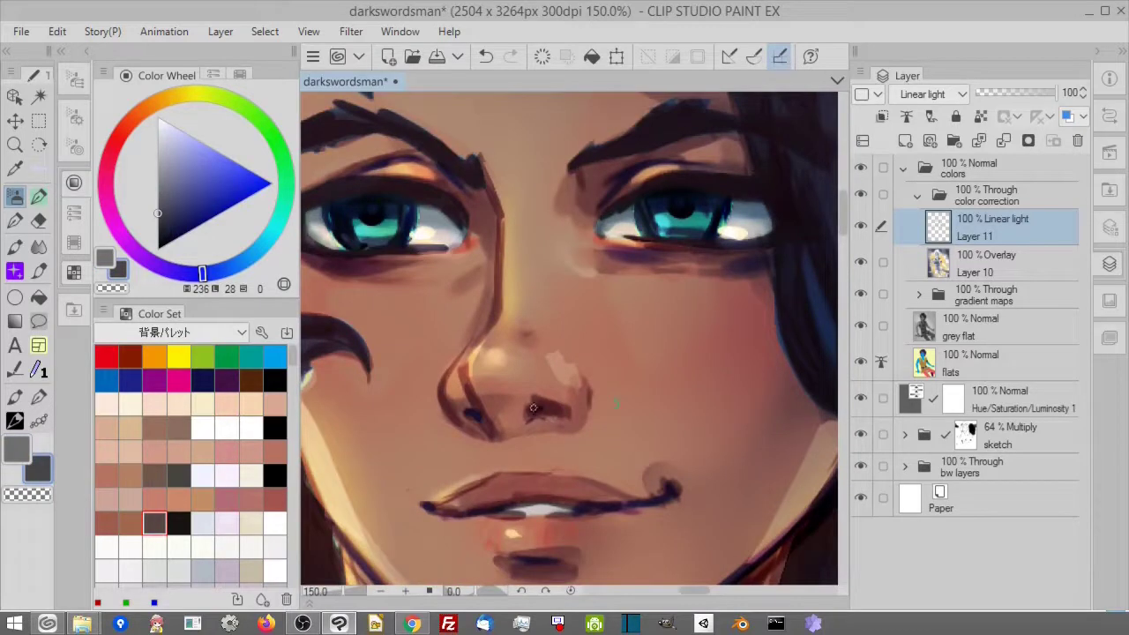
left_click(14, 455)
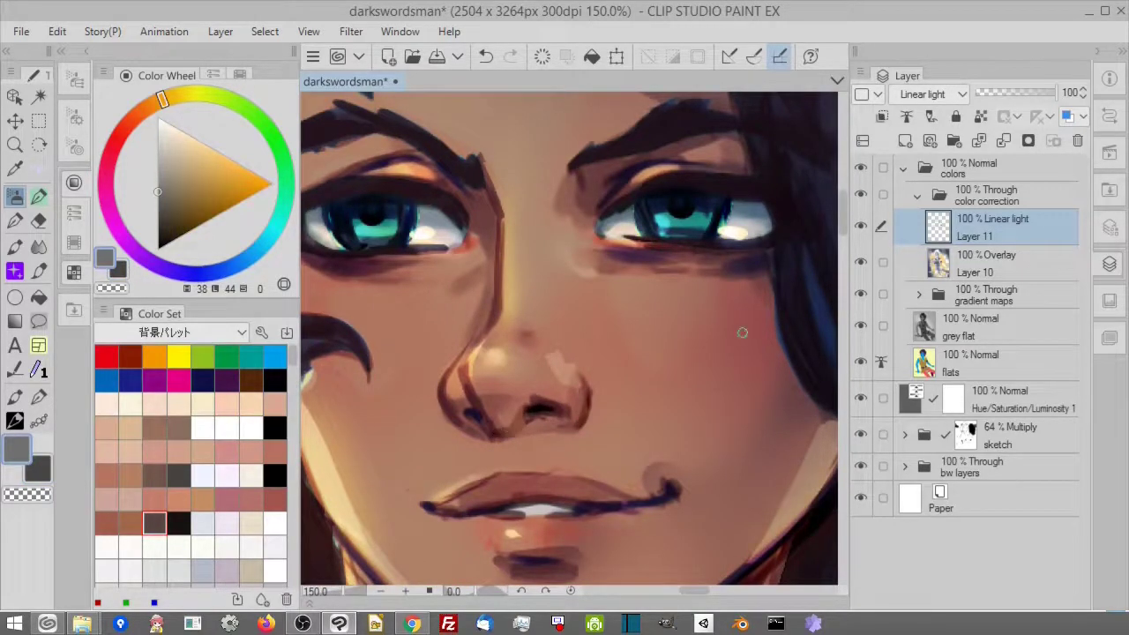
Step: Darken the corners of the mouth and the shadow beneath the lower lip with gray (38, 44, 0)
mouse_move(714, 355)
left_mouse_down()
mouse_move(764, 388)
mouse_move(762, 434)
left_mouse_up()
left_click_drag(612, 346, 666, 365)
left_click_drag(672, 415, 609, 315)
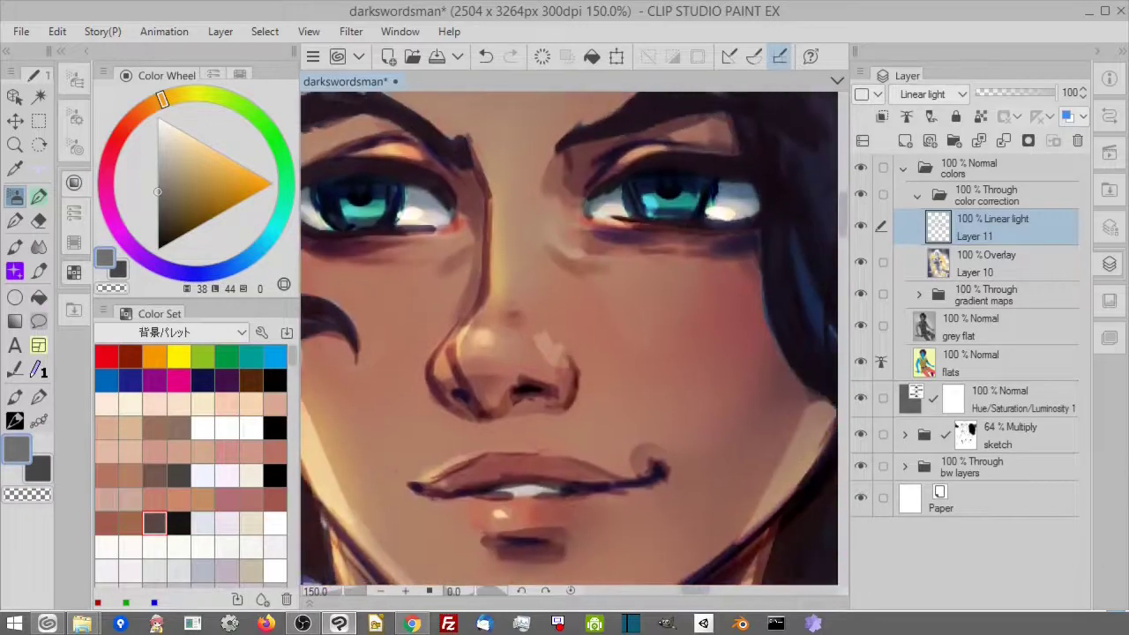
left_click_drag(664, 471, 653, 453)
left_click_drag(729, 385, 736, 246)
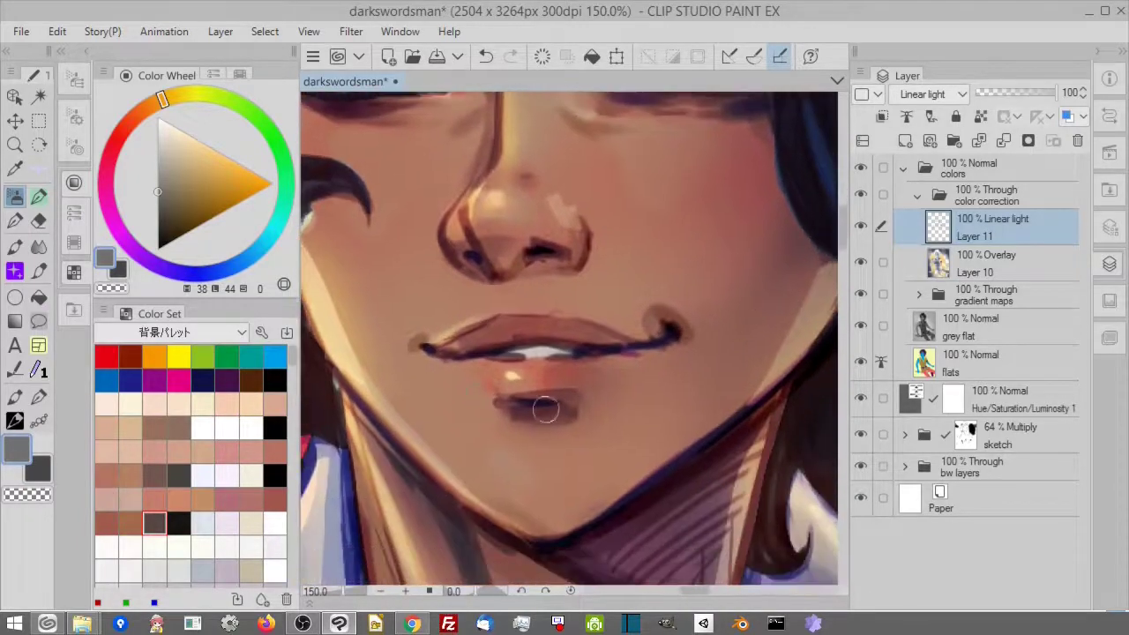
mouse_move(524, 401)
left_mouse_down()
mouse_move(483, 399)
mouse_move(601, 395)
left_mouse_up()
left_click_drag(754, 146, 670, 302)
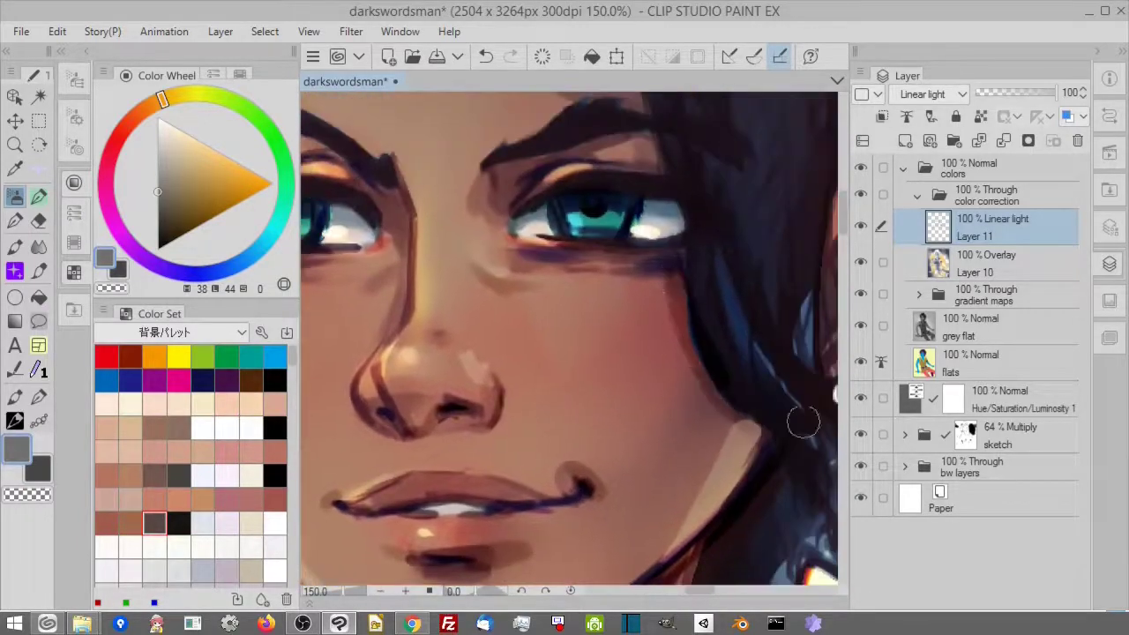
Step: Draw dark hair strokes into the eyebrow nearest the pointed ear using the pencil brush
scroll(801, 416, "up", 2)
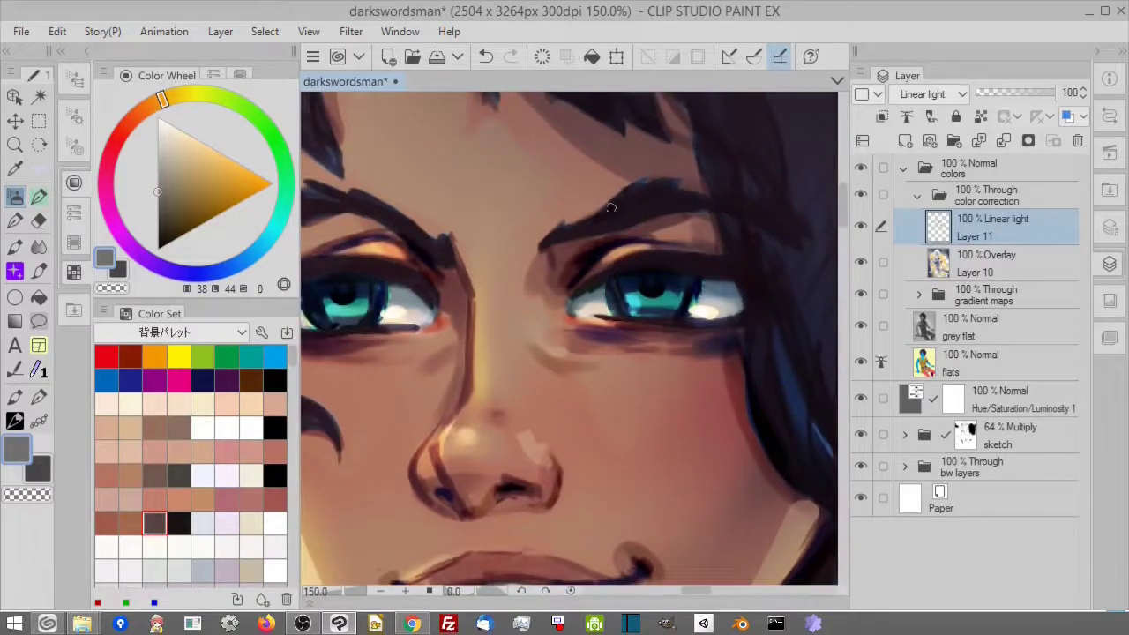
key("p")
mouse_move(615, 227)
left_mouse_down()
mouse_move(658, 191)
mouse_move(696, 197)
left_mouse_up()
left_click_drag(543, 248, 583, 219)
left_click_drag(669, 337, 737, 367)
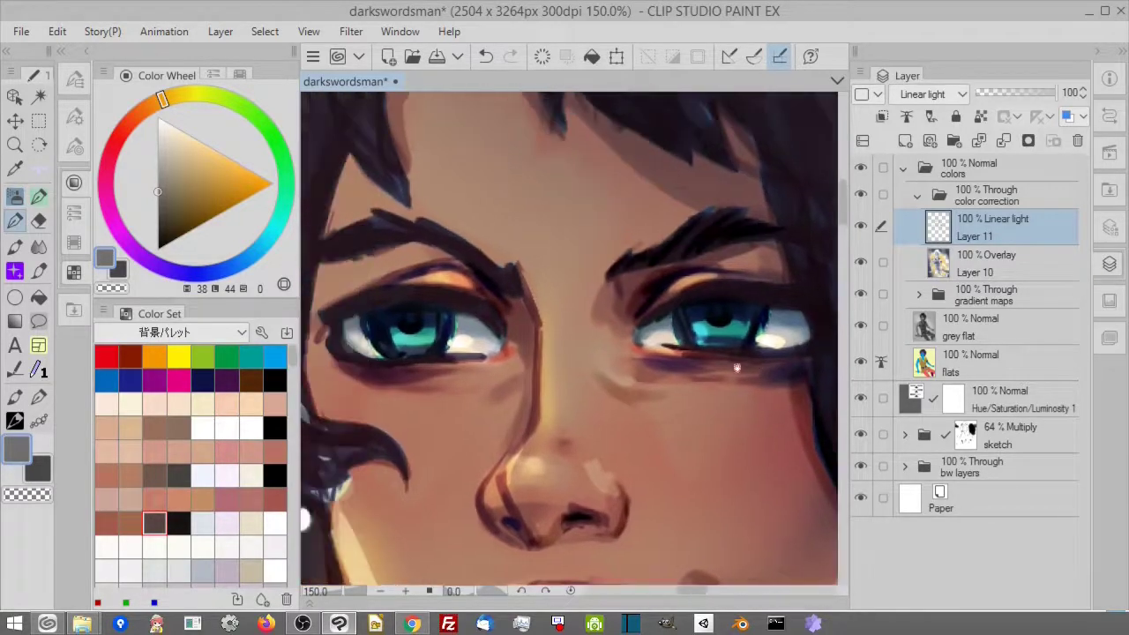
Step: Add dark hair strokes to the other eyebrow and strengthen the lash lines and inner corners of the eyes
left_click_drag(411, 216, 323, 252)
left_click_drag(315, 402, 463, 373)
mouse_move(473, 282)
left_mouse_down()
mouse_move(592, 269)
mouse_move(646, 289)
left_mouse_up()
left_click_drag(515, 280, 530, 325)
left_click_drag(597, 277, 587, 327)
left_click_drag(725, 341, 523, 316)
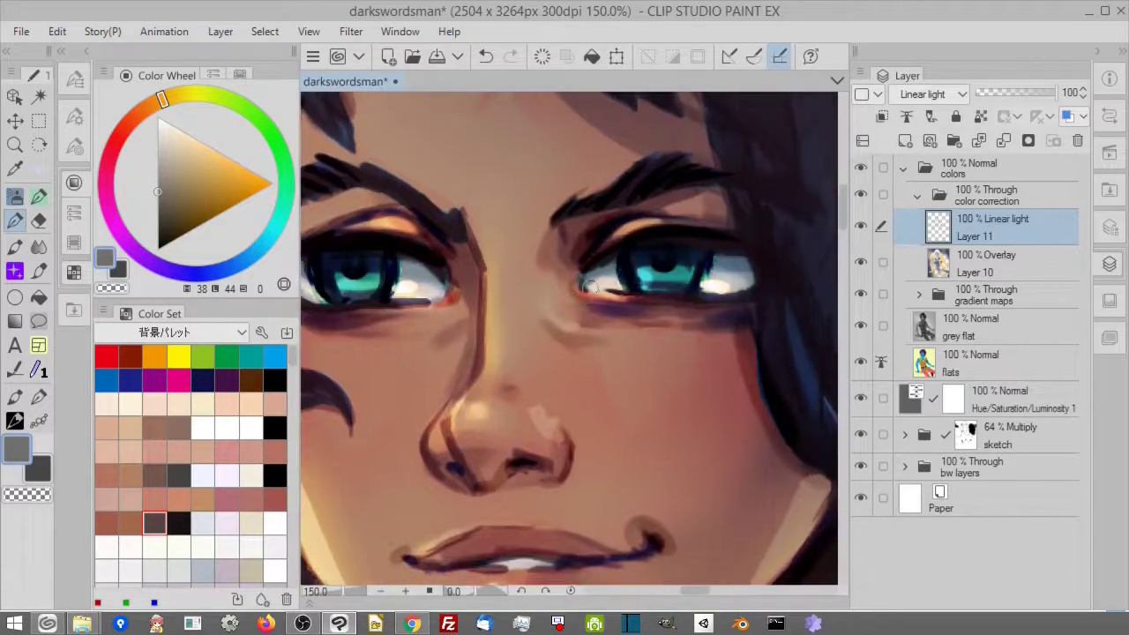
Step: Return to the airbrush, set the secondary color to light gray (236, 72, 0), and brighten the nose ridge and the lit edge of the face
key("b")
left_click(39, 470)
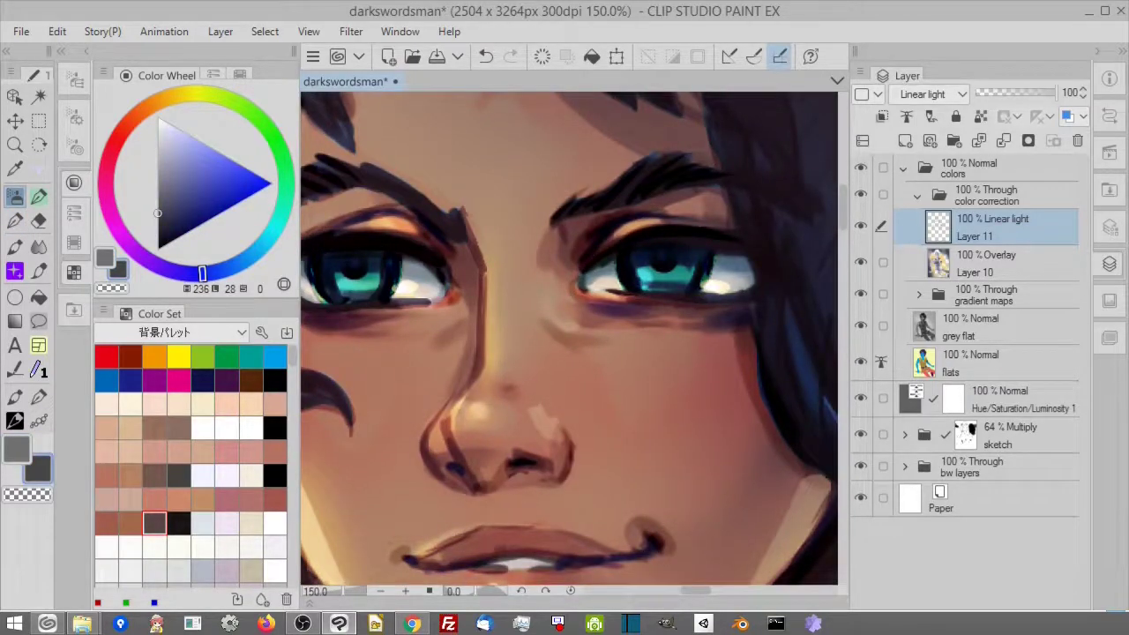
left_click_drag(533, 347, 564, 339)
left_click(157, 153)
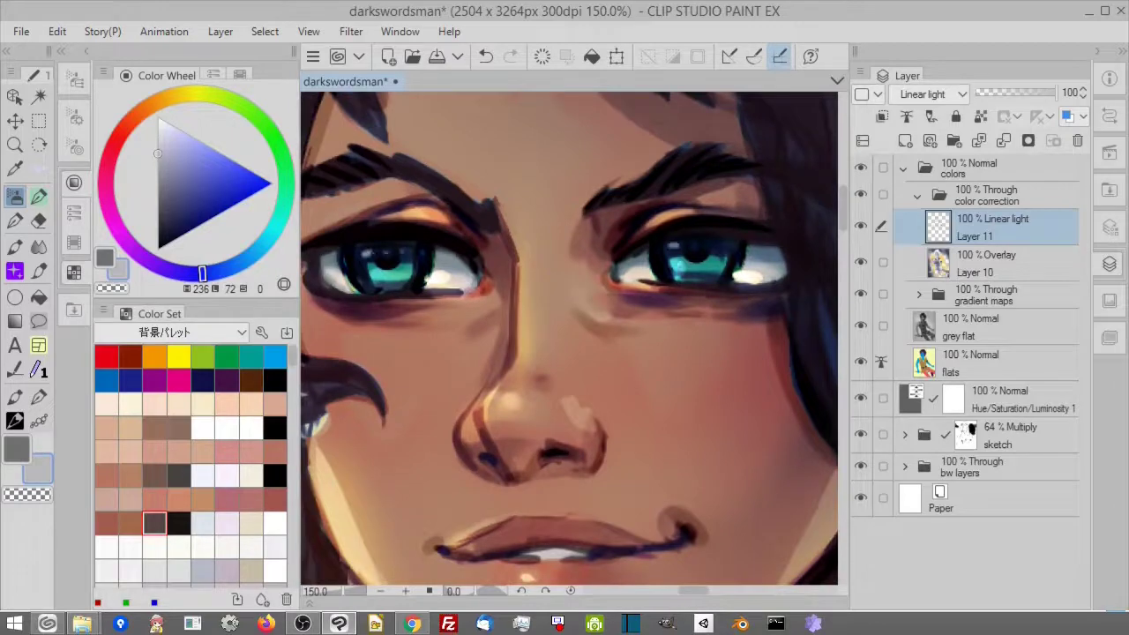
left_click_drag(493, 391, 538, 307)
scroll(388, 376, "down", 1)
mouse_move(387, 375)
left_mouse_down()
mouse_move(406, 428)
mouse_move(556, 529)
left_mouse_up()
scroll(529, 529, "up", 1)
left_click_drag(508, 355, 527, 383)
Step: Lower the light gray to (236, 65, 0) and brush highlights around the nose, lips and eyes on the rotated canvas
left_click(158, 164)
left_click_drag(725, 351, 732, 284)
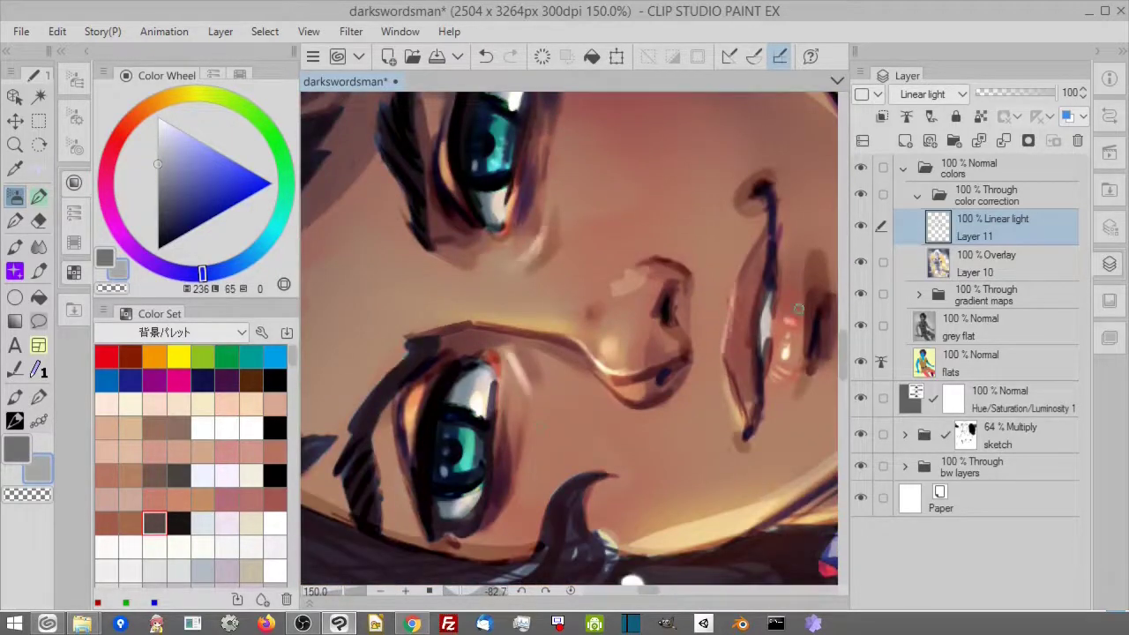
mouse_move(356, 447)
left_mouse_down()
mouse_move(382, 386)
mouse_move(421, 448)
left_mouse_up()
mouse_move(458, 314)
left_mouse_down()
mouse_move(439, 294)
mouse_move(429, 231)
left_mouse_up()
left_click_drag(474, 240, 506, 301)
left_click_drag(548, 171, 544, 145)
left_click_drag(559, 216, 530, 293)
left_click_drag(527, 434, 562, 305)
left_click_drag(554, 323, 552, 408)
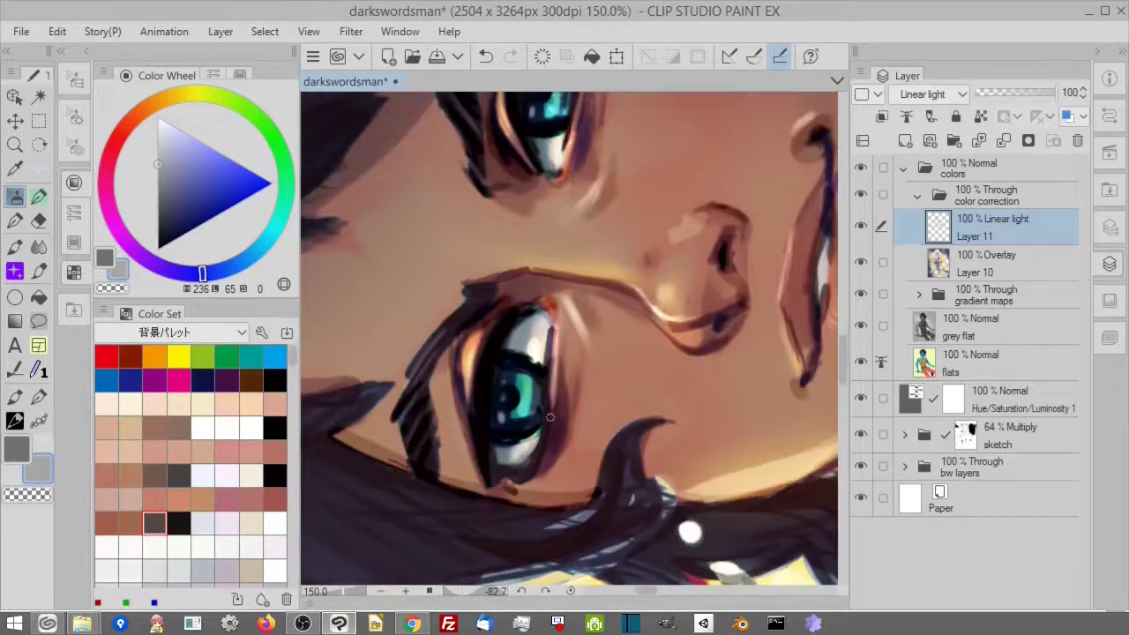
Step: Finish the light gray highlights around the eyes and restore the canvas to its upright orientation
left_click_drag(544, 458, 543, 469)
key("ctrl+at")
left_click_drag(650, 514, 565, 440)
left_click_drag(503, 361, 492, 393)
left_click_drag(676, 448, 715, 333)
left_click_drag(386, 316, 424, 406)
left_click_drag(384, 279, 418, 390)
key("ctrl+minus")
key("ctrl+minus")
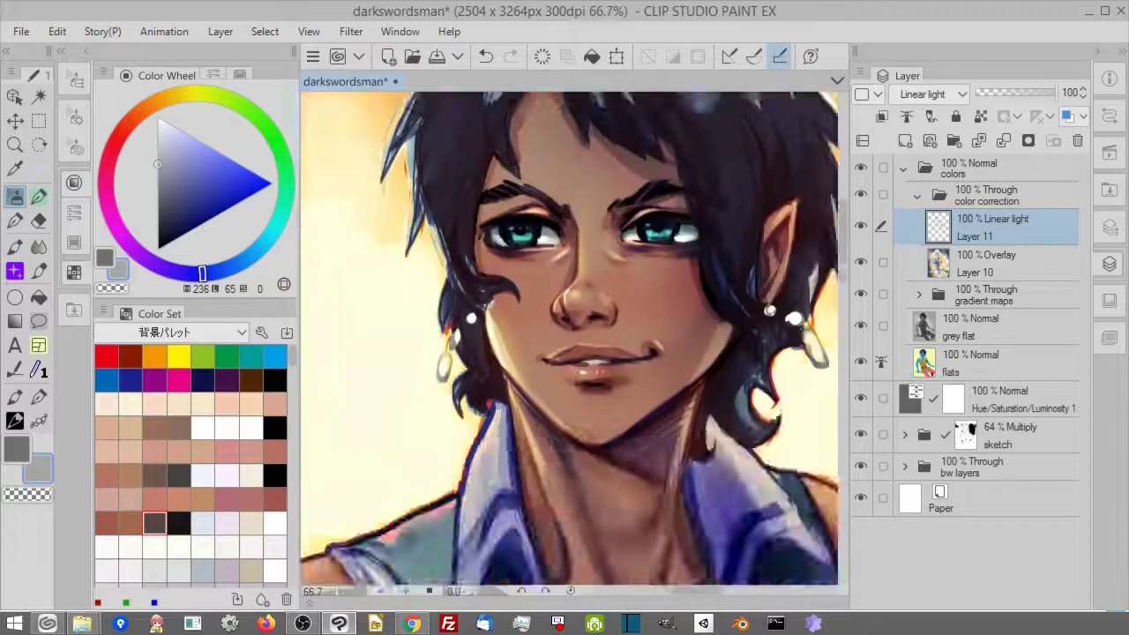
Step: Lighten the forehead and nose, set the light gray to (236, 57, 0), and soften the facial highlights with the blending tool
left_click_drag(585, 197, 548, 341)
left_click_drag(511, 305, 554, 344)
left_click_drag(515, 316, 554, 346)
left_click(159, 172)
left_click(38, 247)
left_click_drag(515, 281, 530, 323)
mouse_move(564, 423)
left_mouse_down()
mouse_move(564, 331)
mouse_move(539, 384)
left_mouse_up()
Step: Toggle the Linear light layer's visibility to compare the face with and without its contrast strokes
left_click(859, 226)
left_click(859, 226)
left_click_drag(542, 583, 573, 507)
left_click_drag(699, 404, 687, 481)
left_click(381, 592)
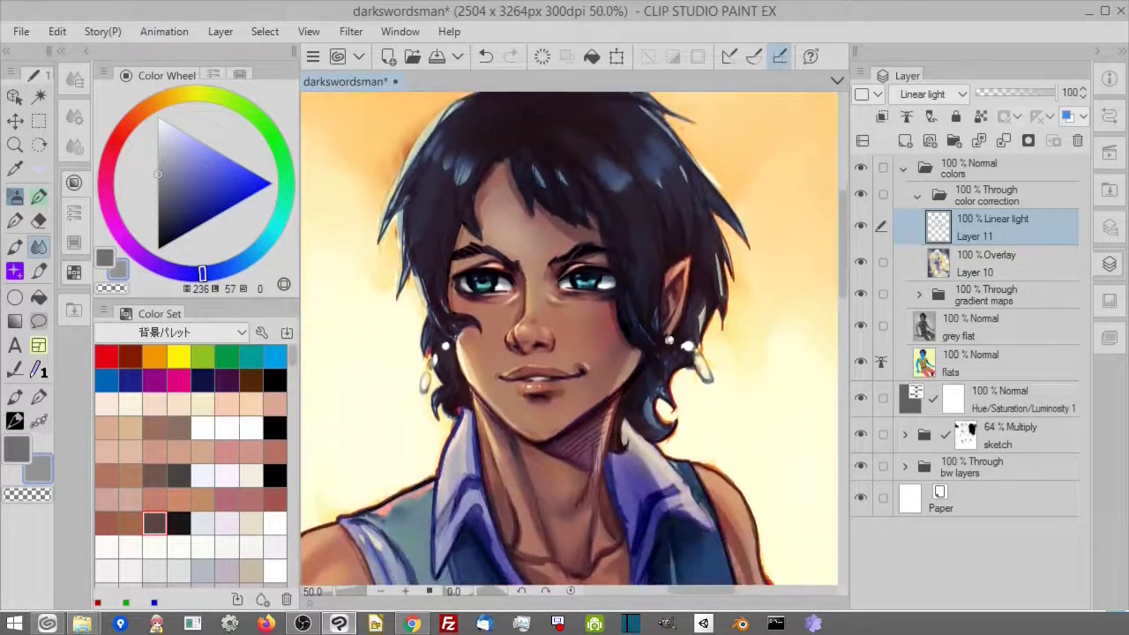
left_click_drag(775, 322, 784, 378)
Step: Airbrush gray (38, 44, 0) over the hair to deepen its shadows at the crown, around the face and near the neck
left_click(15, 197)
left_click(17, 449)
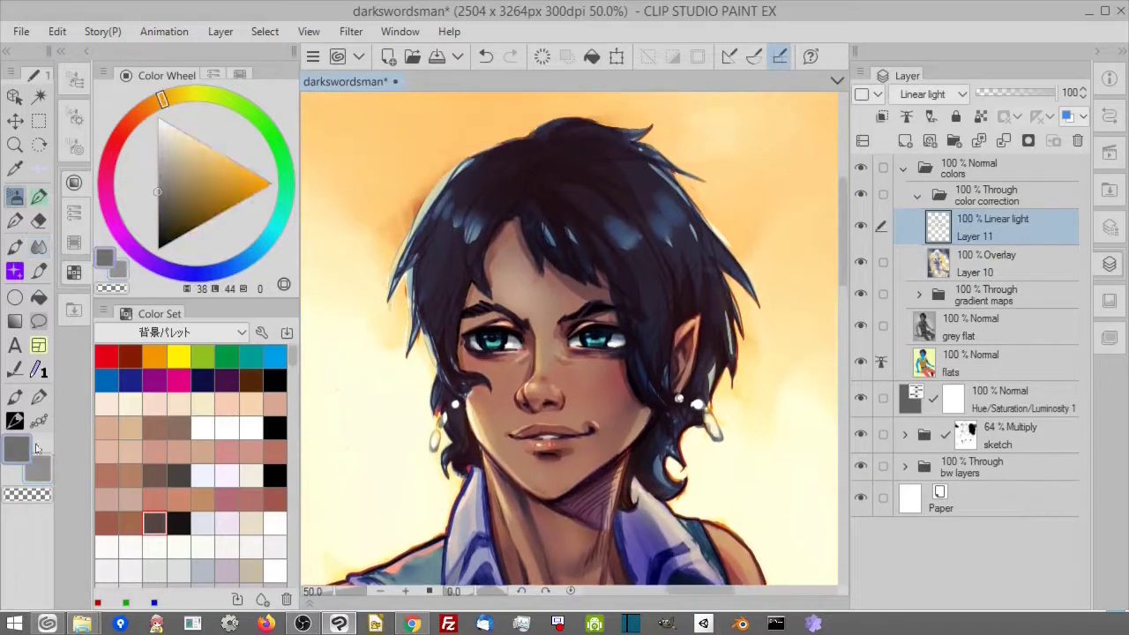
mouse_move(504, 255)
left_mouse_down()
mouse_move(494, 194)
mouse_move(548, 145)
left_mouse_up()
mouse_move(604, 259)
left_mouse_down()
mouse_move(665, 315)
mouse_move(668, 263)
left_mouse_up()
mouse_move(458, 361)
left_mouse_down()
mouse_move(485, 264)
mouse_move(422, 248)
left_mouse_up()
left_click_drag(496, 180, 476, 204)
mouse_move(640, 442)
left_mouse_down()
mouse_move(626, 501)
mouse_move(626, 490)
left_mouse_up()
left_click_drag(458, 420, 459, 476)
Step: Brush light gray (236, 57, 0) highlight streaks along the hair strands on both sides of the head
left_click(41, 471)
left_click_drag(481, 203, 462, 252)
left_click_drag(458, 189, 441, 240)
left_click_drag(455, 215, 441, 277)
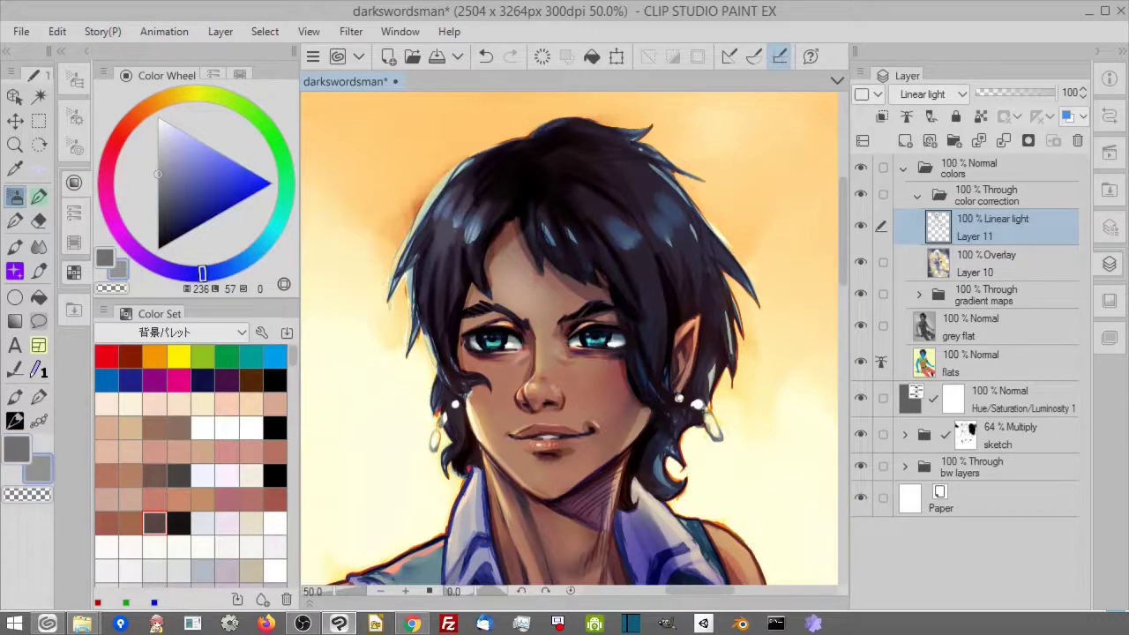
left_click_drag(545, 217, 559, 252)
left_click_drag(584, 190, 644, 275)
left_click_drag(760, 260, 716, 309)
left_click_drag(548, 233, 608, 306)
left_click_drag(603, 295, 604, 196)
Step: Deepen the shadows in the hair beside the jaw, on the neck and in the chest crease with gray (38, 44, 0)
left_click(24, 447)
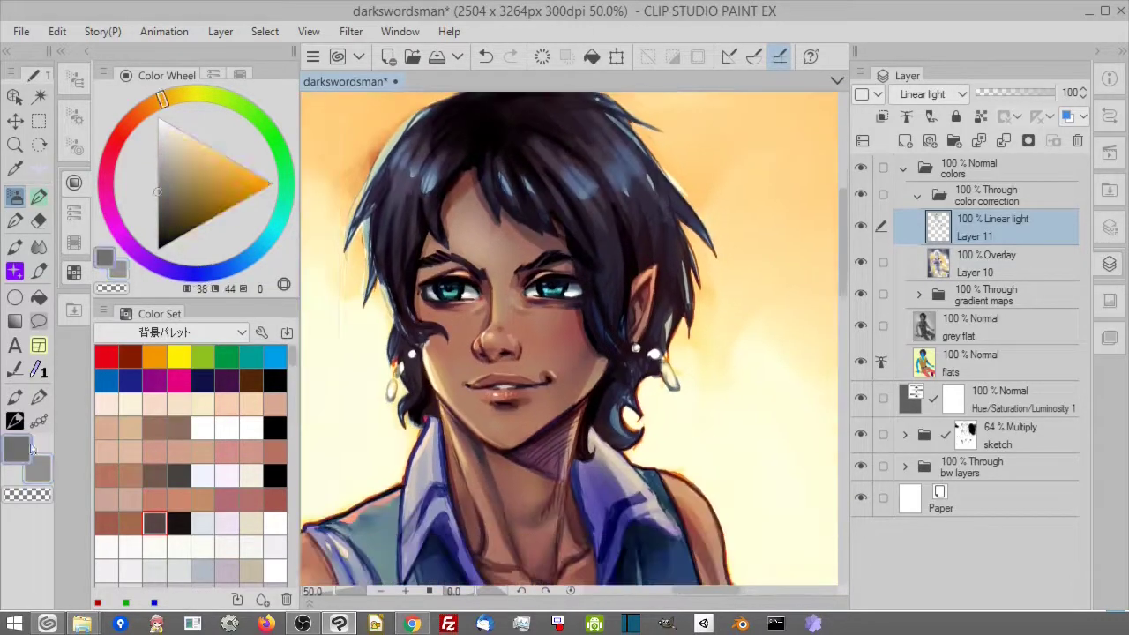
left_click_drag(609, 386, 611, 449)
mouse_move(574, 432)
left_mouse_down()
mouse_move(603, 328)
mouse_move(614, 214)
left_mouse_up()
left_click_drag(600, 392, 607, 439)
left_click_drag(614, 386, 621, 460)
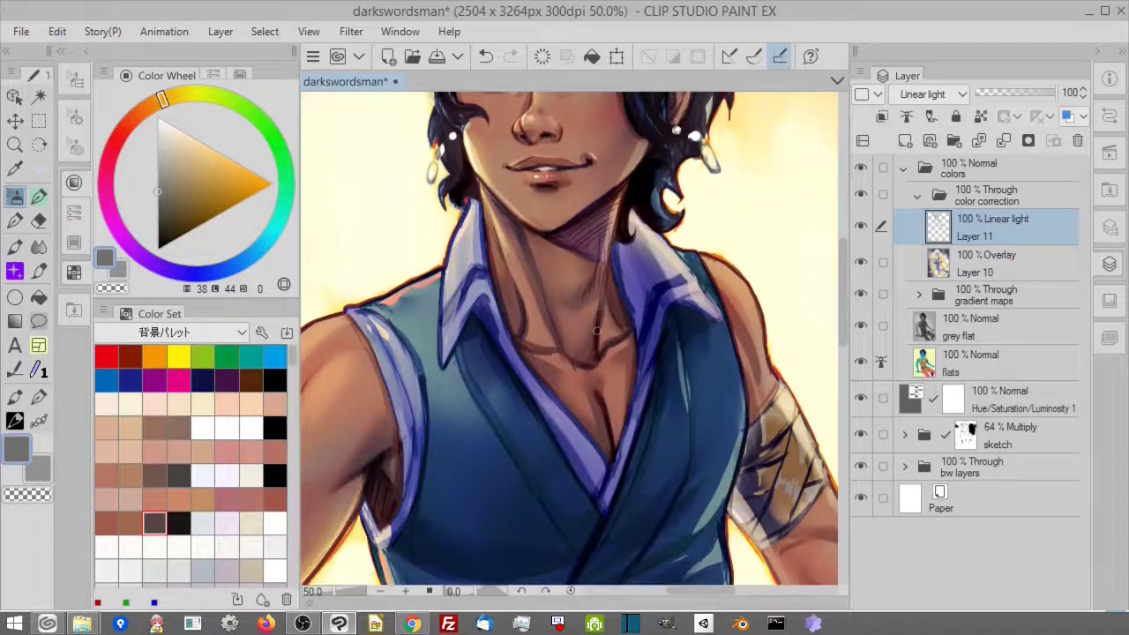
left_click_drag(608, 316, 565, 405)
left_click_drag(568, 344, 562, 390)
left_click_drag(575, 362, 574, 408)
left_click_drag(574, 339, 572, 379)
Step: Shade the wrist and back of the hand gripping the sword with darker gray (38, 35, 0)
left_click_drag(476, 433, 471, 405)
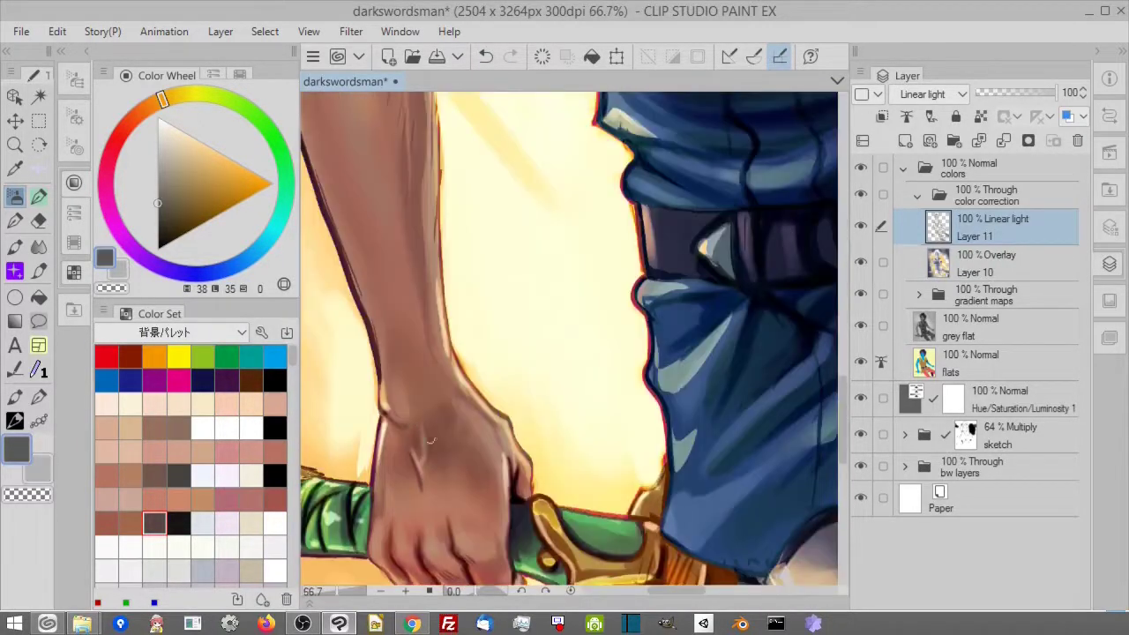
left_click_drag(430, 443, 429, 491)
key("ctrl+minus")
key("ctrl+minus")
mouse_move(538, 159)
left_mouse_down()
mouse_move(405, 471)
mouse_move(410, 437)
left_mouse_up()
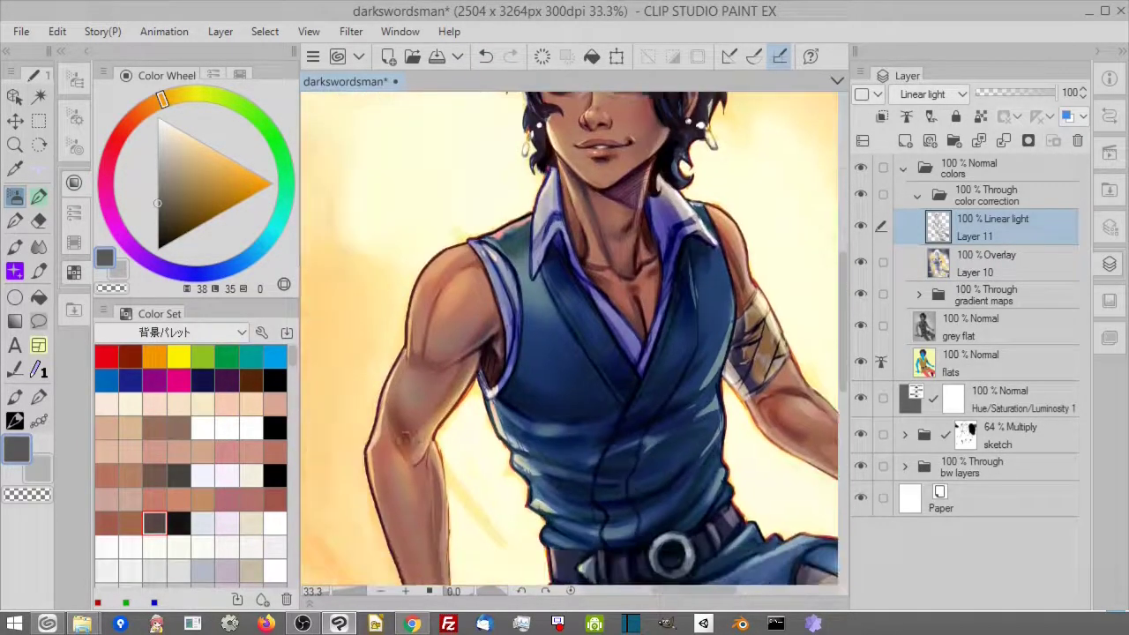
Step: Select the blending tool and examine the whole painting at 12.5% zoom
key("j")
left_click_drag(795, 262, 599, 221)
left_click_drag(564, 424, 620, 234)
key("ctrl+minus")
key("ctrl+minus")
key("ctrl+minus")
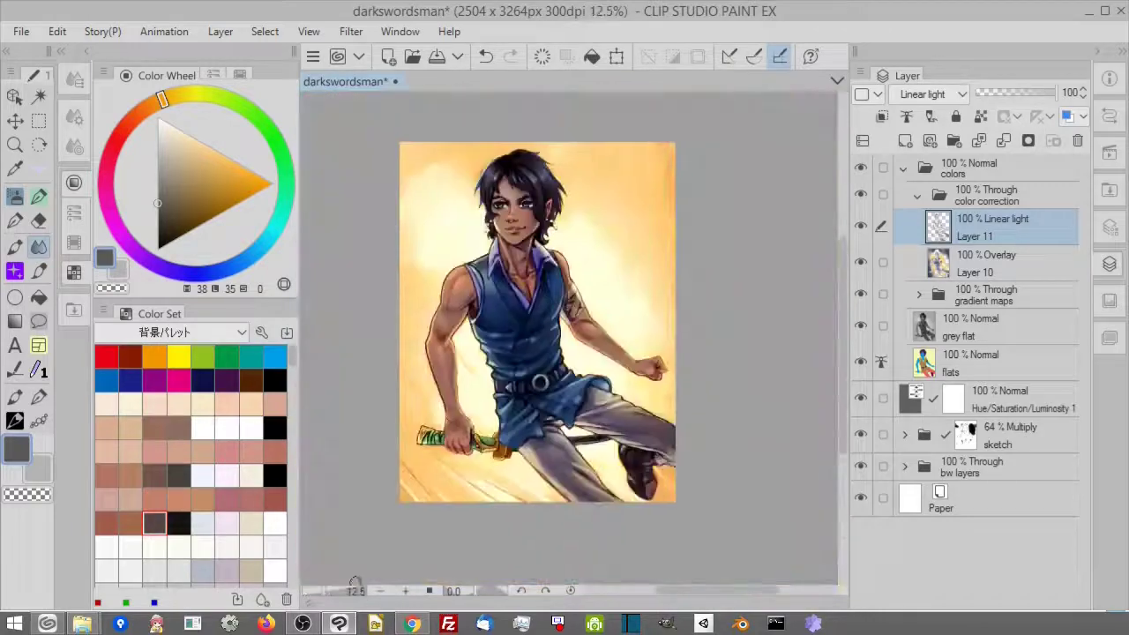
Step: Add a new layer above the Linear light layer in the color correction folder and set its blending mode to Saturation
left_click_drag(353, 586, 360, 586)
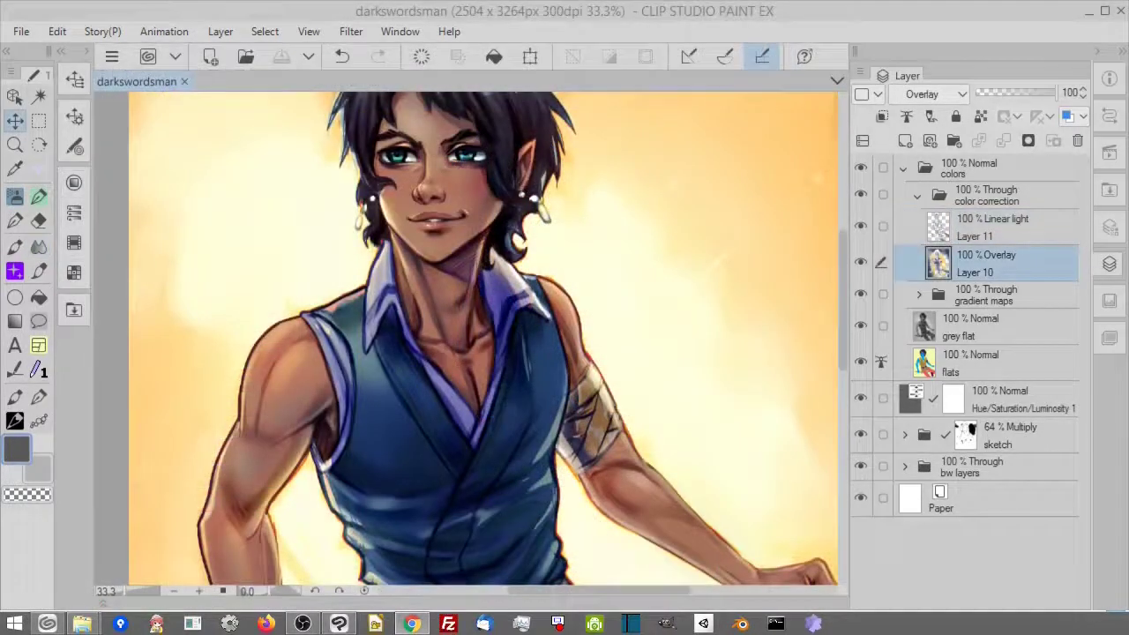
left_click(996, 227)
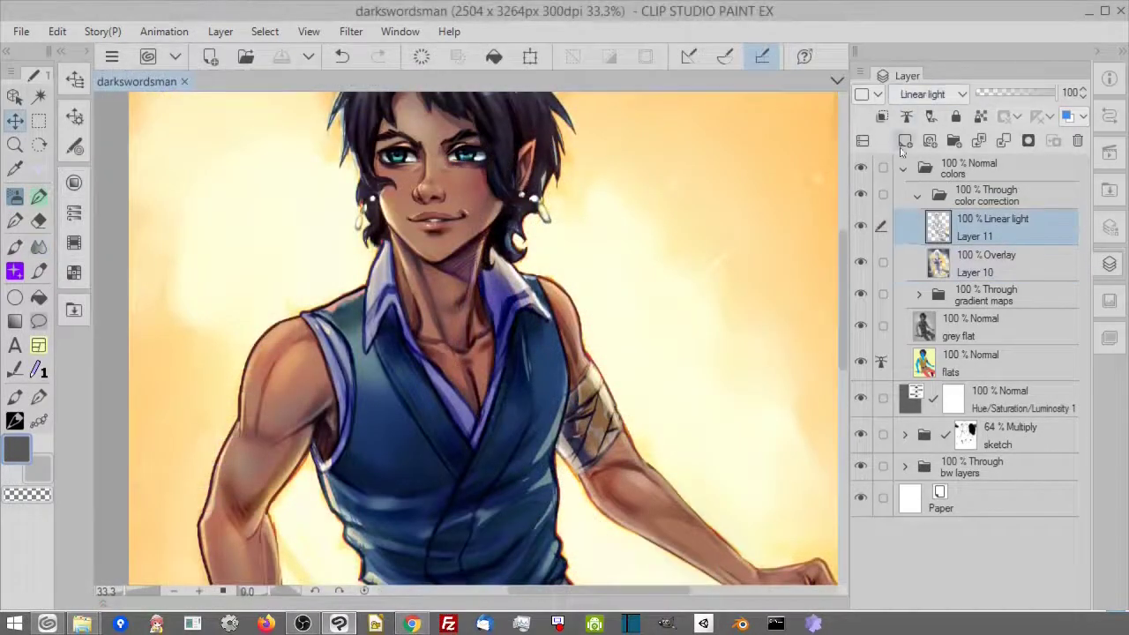
left_click(905, 142)
left_click(962, 95)
left_click(926, 532)
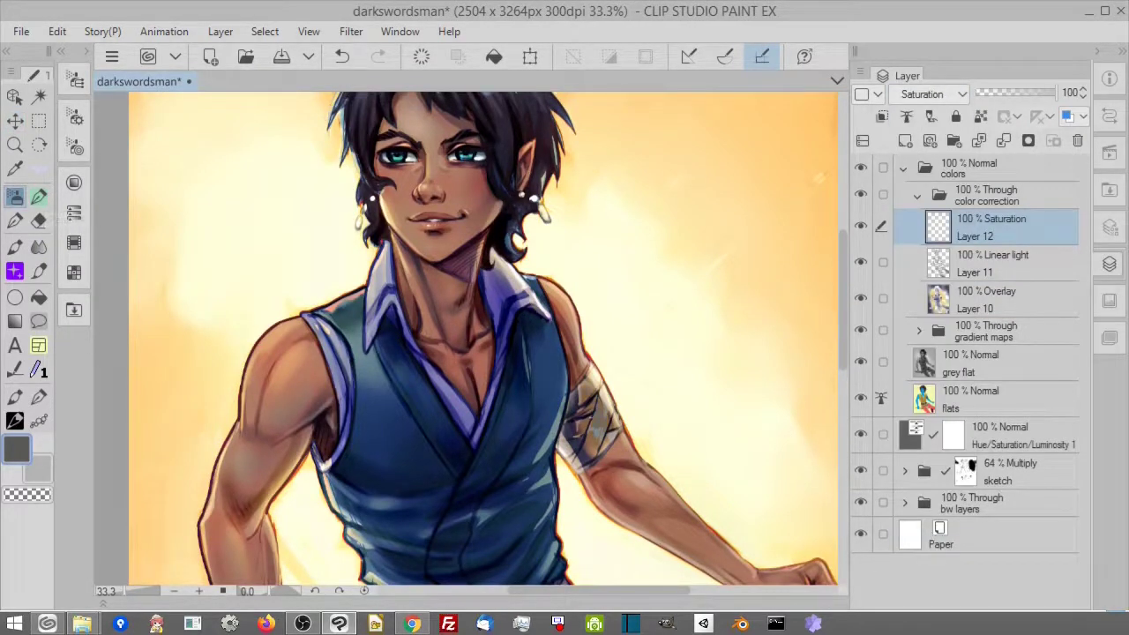
Step: Desaturate the upper-arm band with gray (38, 35, 0) and switch to the transparent color for cleaning up excess paint
left_click(200, 590)
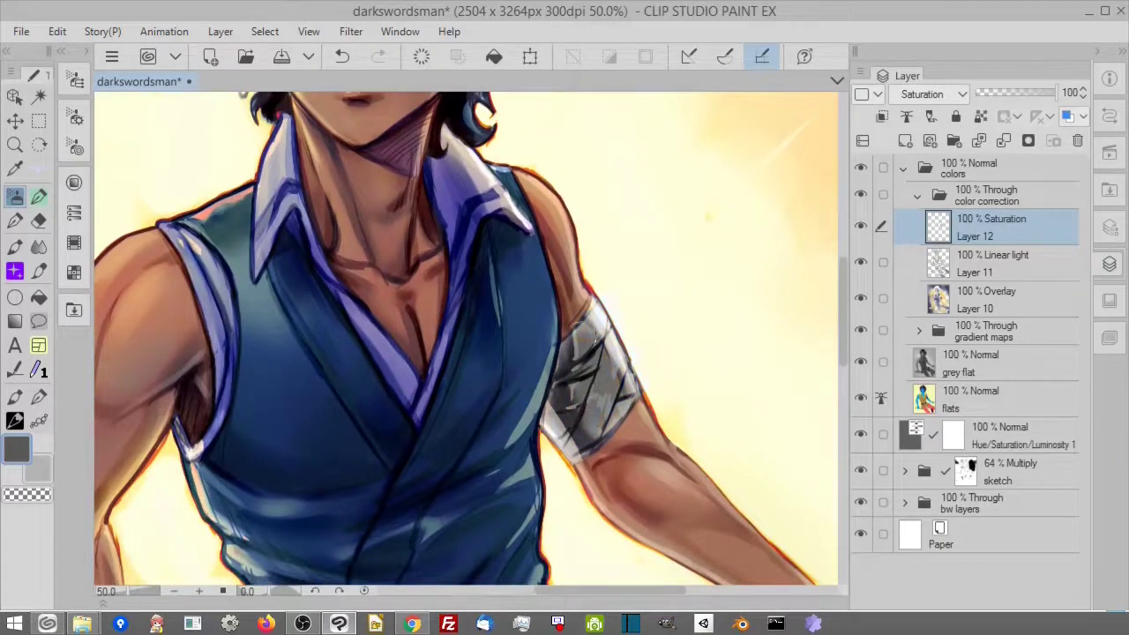
left_click(44, 494)
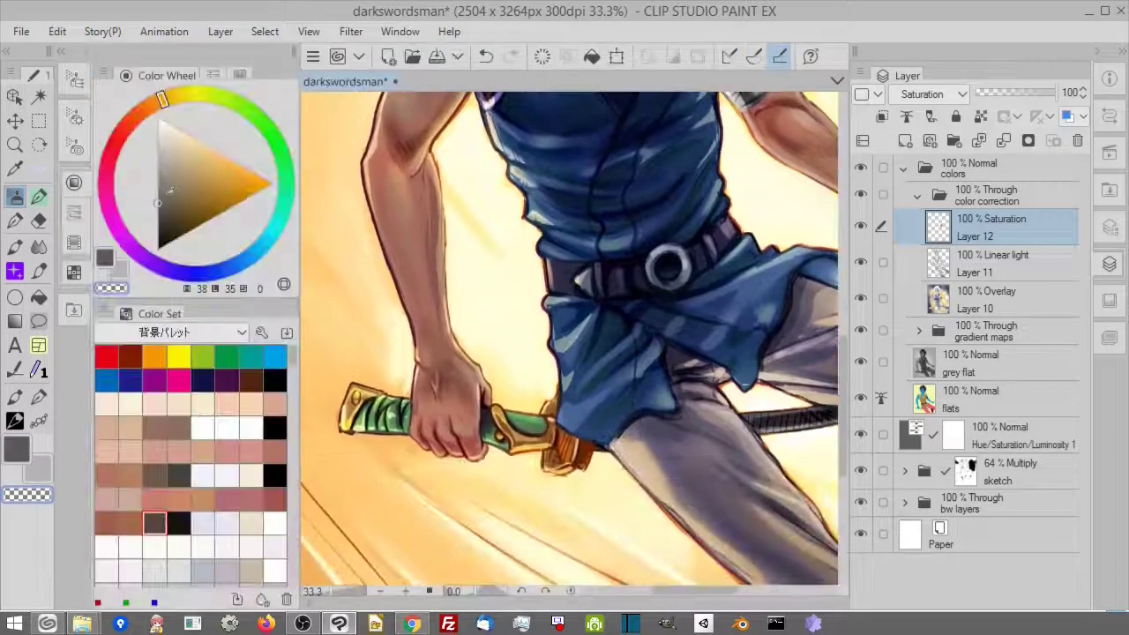
left_click_drag(683, 145, 701, 355)
Step: Try to adjust the saturation of the face with the skin tone (19, 54, 30)
left_click(405, 592)
left_click(405, 591)
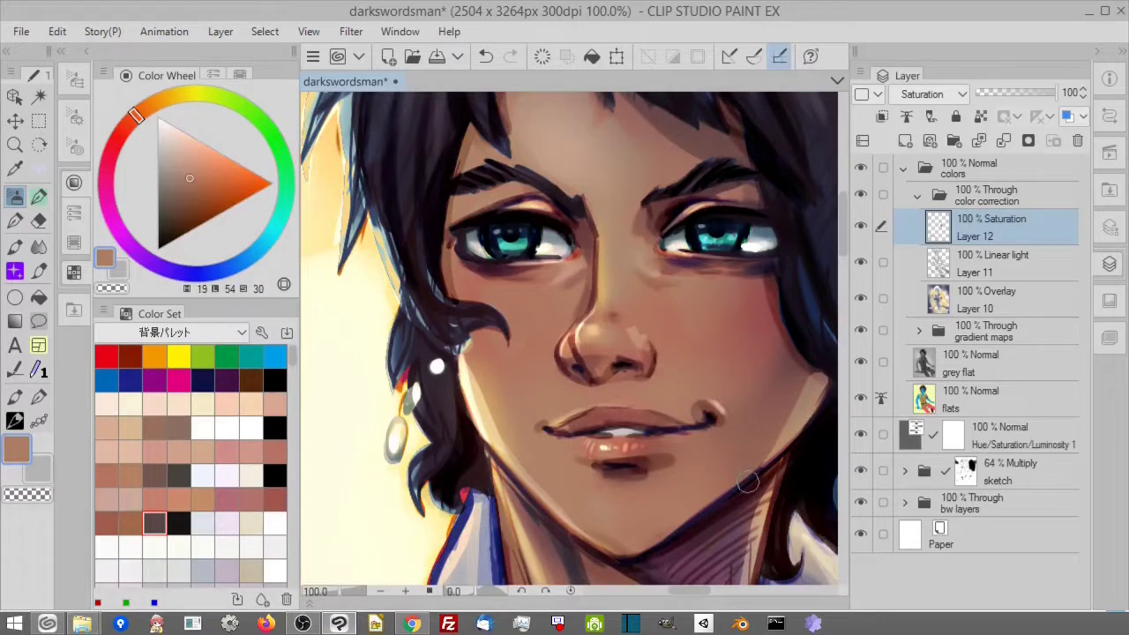
left_click_drag(782, 421, 731, 365)
left_click(487, 56)
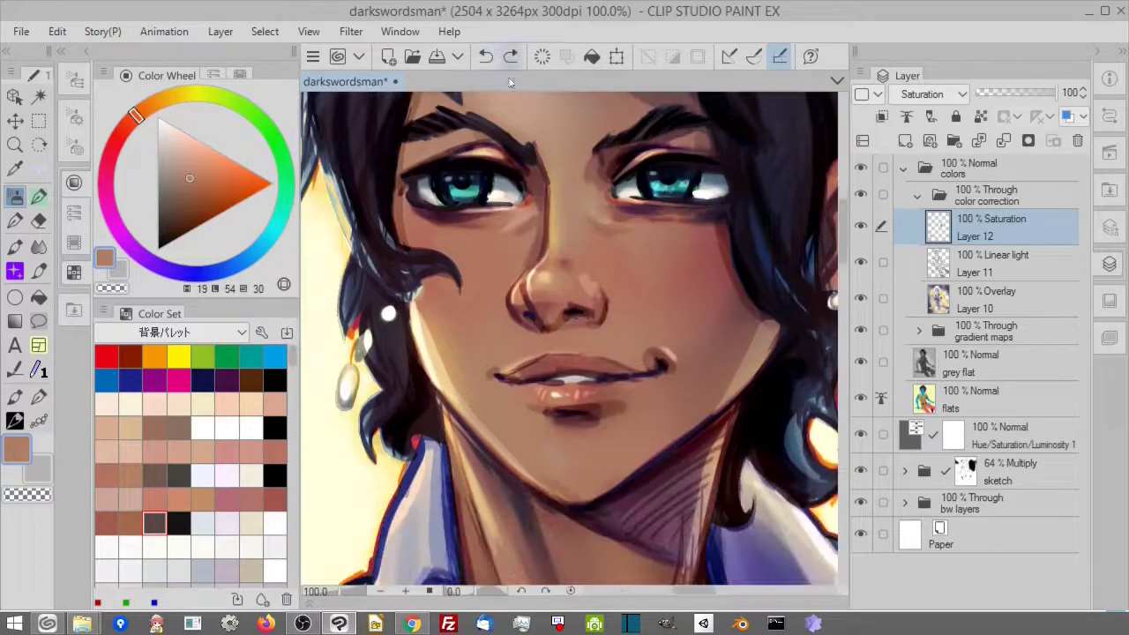
Step: Mute the purple of the shirt collar and sleeve trim with a sampled grayish violet (252, 37, 15)
left_click(381, 592)
left_click_drag(697, 312, 704, 444)
left_click(669, 571, "alt")
left_click(669, 573, "alt")
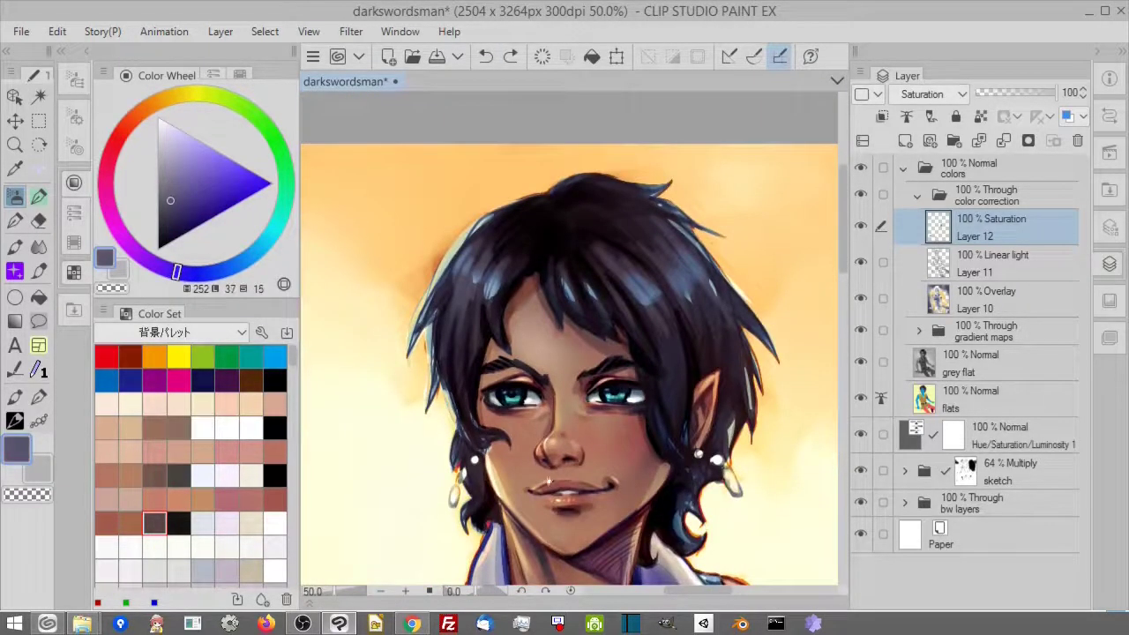
left_click_drag(674, 573, 714, 316)
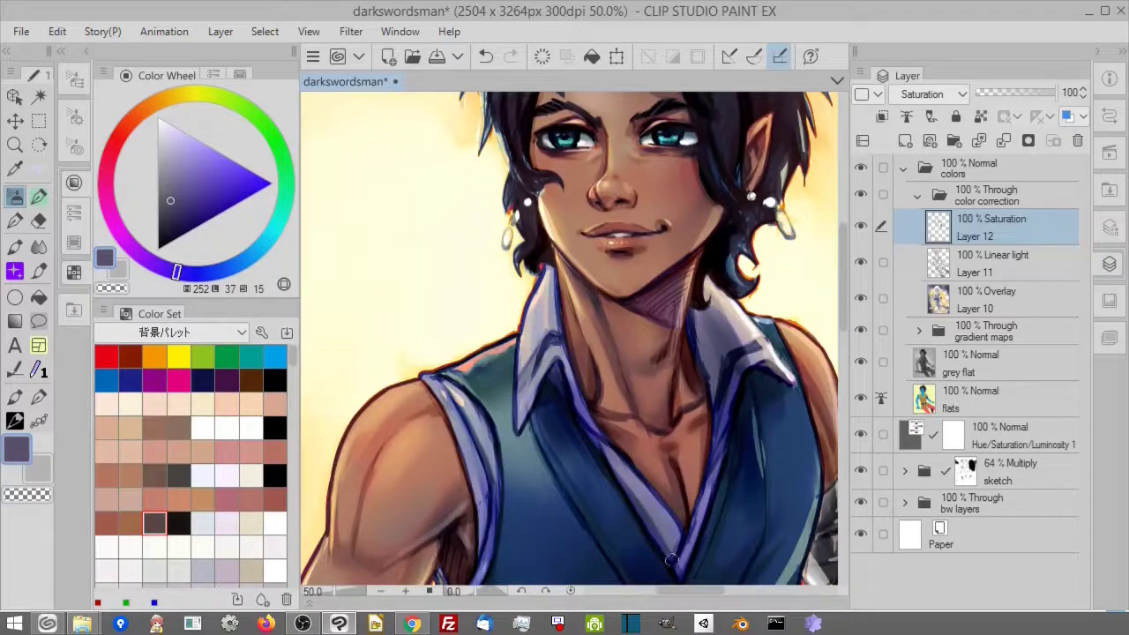
left_click_drag(799, 469, 789, 377)
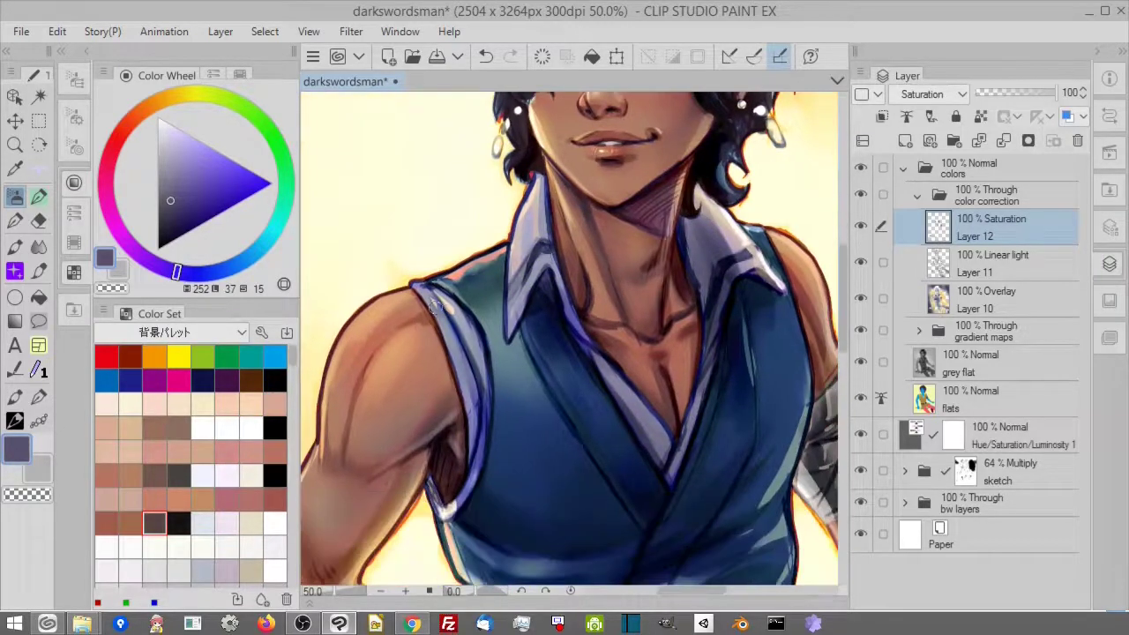
Step: Compare the upper body with and without the Saturation layer
left_click(381, 592)
left_click_drag(826, 437, 746, 400)
left_click(861, 227)
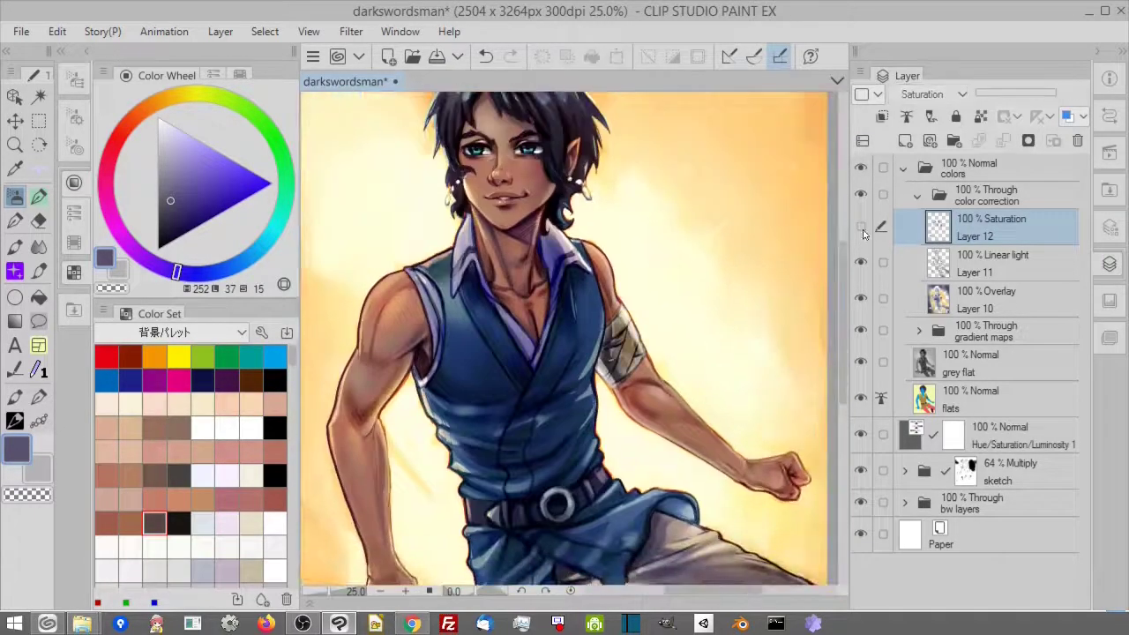
left_click(861, 227)
left_click(864, 236)
left_click(861, 238)
Step: Add a new Normal layer above the Saturation layer and auto-select the background around the figure
left_click_drag(698, 329, 768, 408)
left_click(906, 141)
left_click(39, 95)
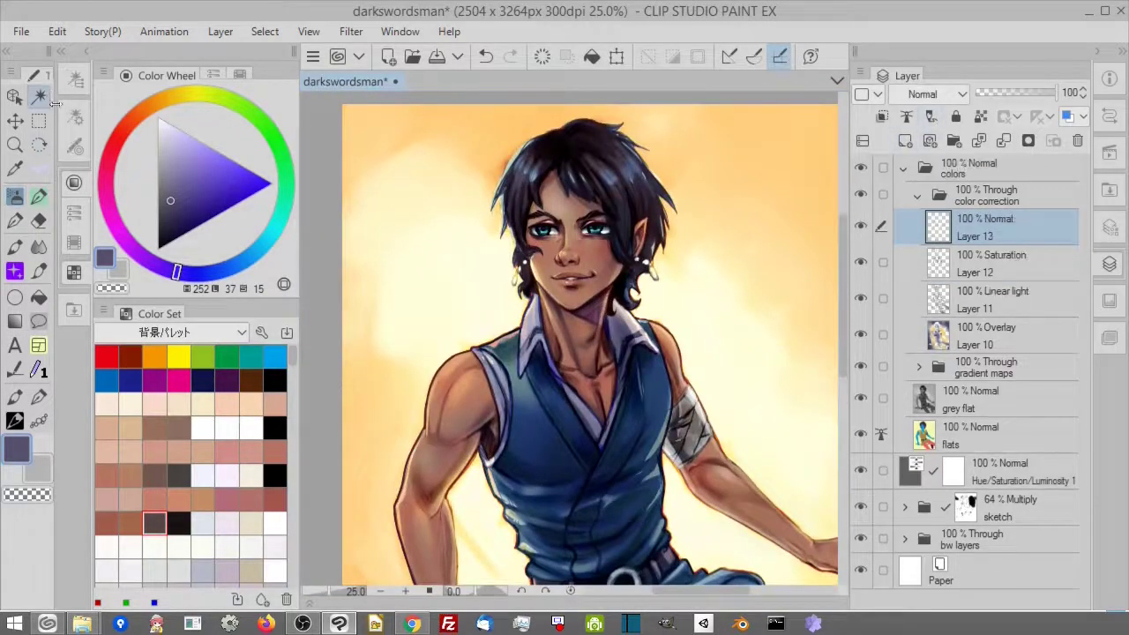
left_click(782, 296)
key("g")
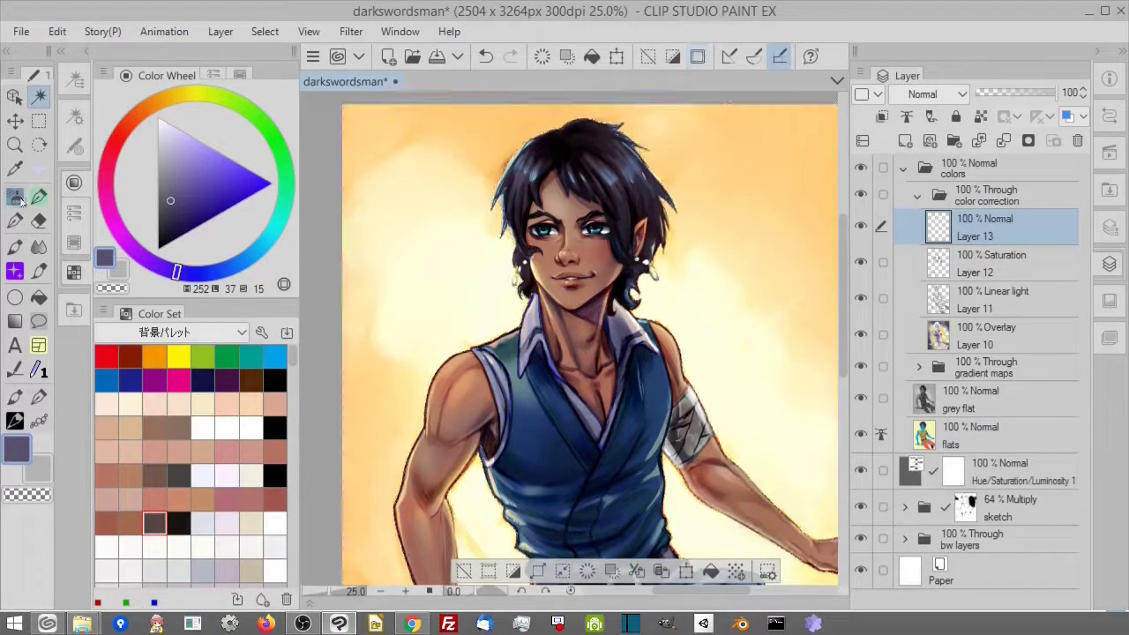
Step: Airbrush sampled pale yellow (60, 93, 100) over the background beside the hair and neck to clean up the figure's edges
left_click(491, 150, "alt")
left_click(507, 286, "alt")
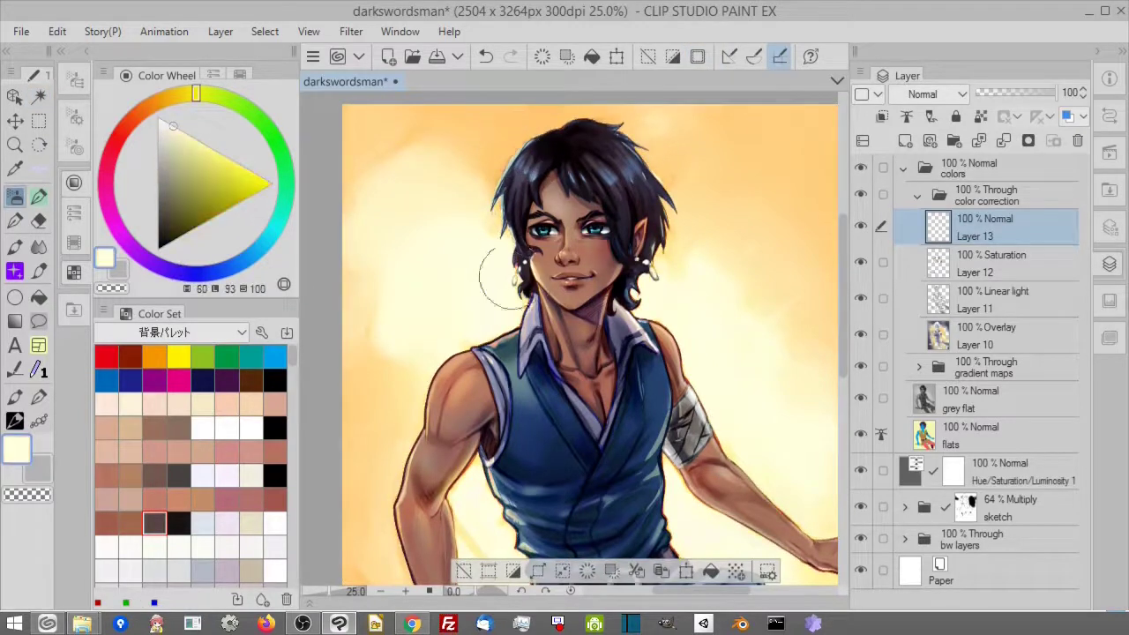
left_click(660, 294, "alt")
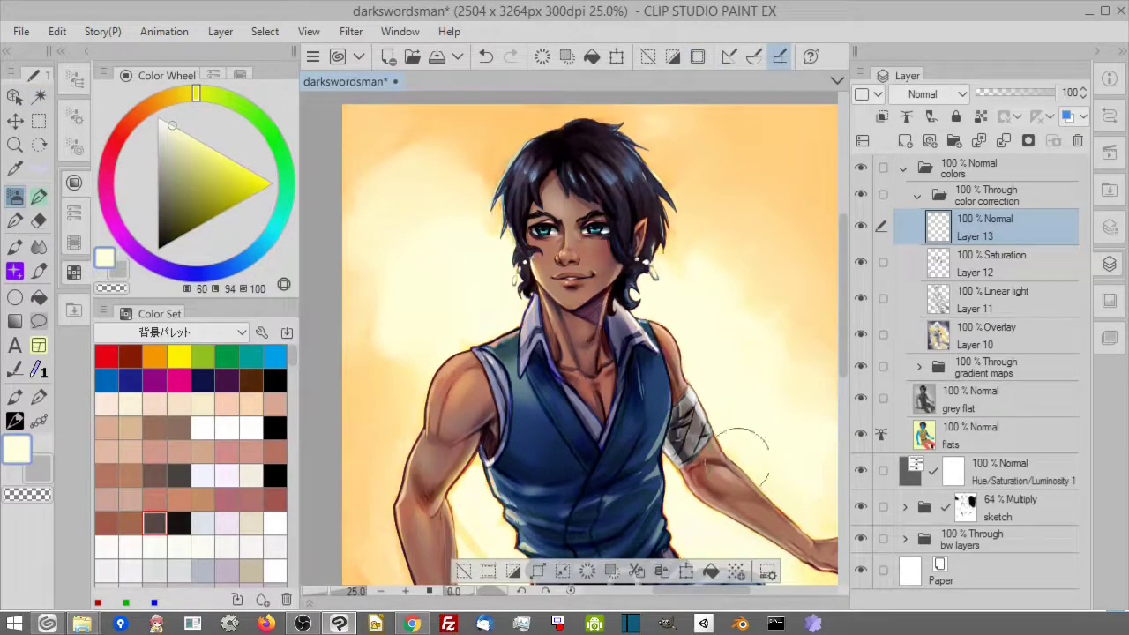
Step: Airbrush sampled pale yellow (56, 90, 92) over the background along the banded arm and its forearm
left_click_drag(661, 493, 559, 393)
left_click(404, 591)
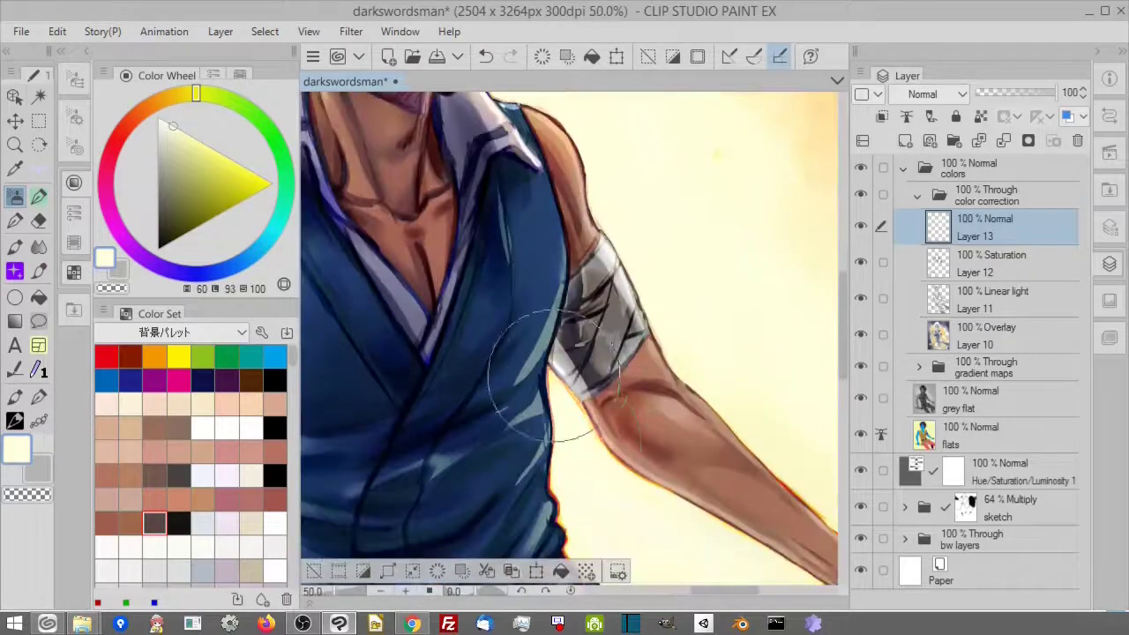
mouse_move(656, 516)
left_mouse_down()
mouse_move(467, 371)
mouse_move(544, 436)
mouse_move(660, 475)
left_mouse_up()
left_click(496, 383, "alt")
left_click_drag(689, 310, 650, 314)
left_click_drag(709, 399, 627, 351)
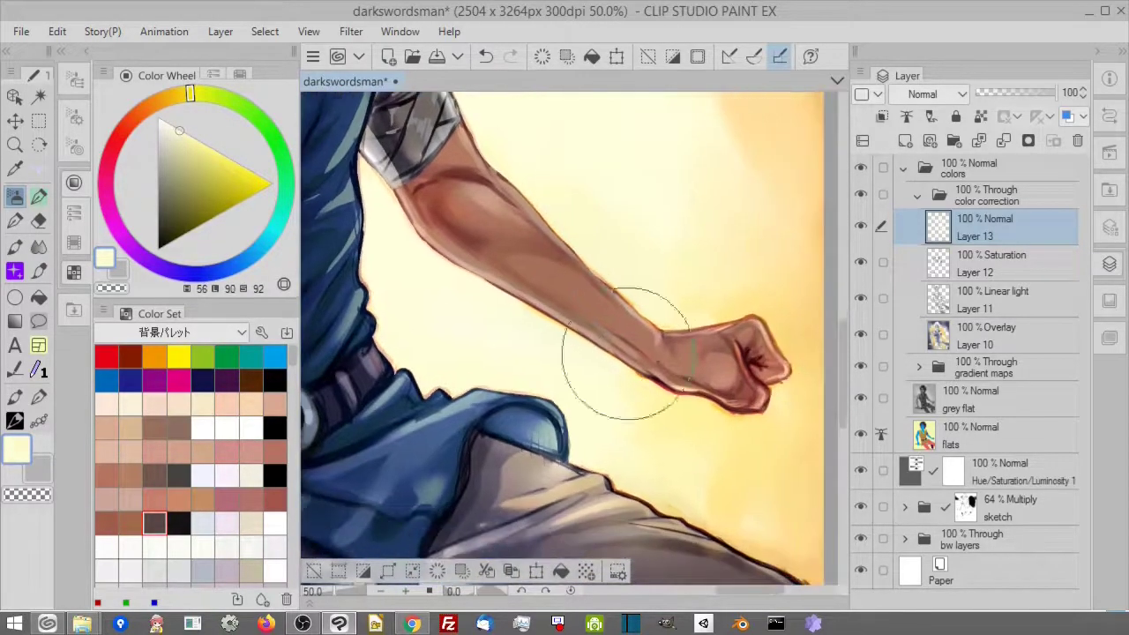
Step: Choose the Soft airbrush and blend sampled background yellows around the clenched fist and above the thigh
left_click(75, 80)
left_click(189, 146)
left_click(777, 326, "alt")
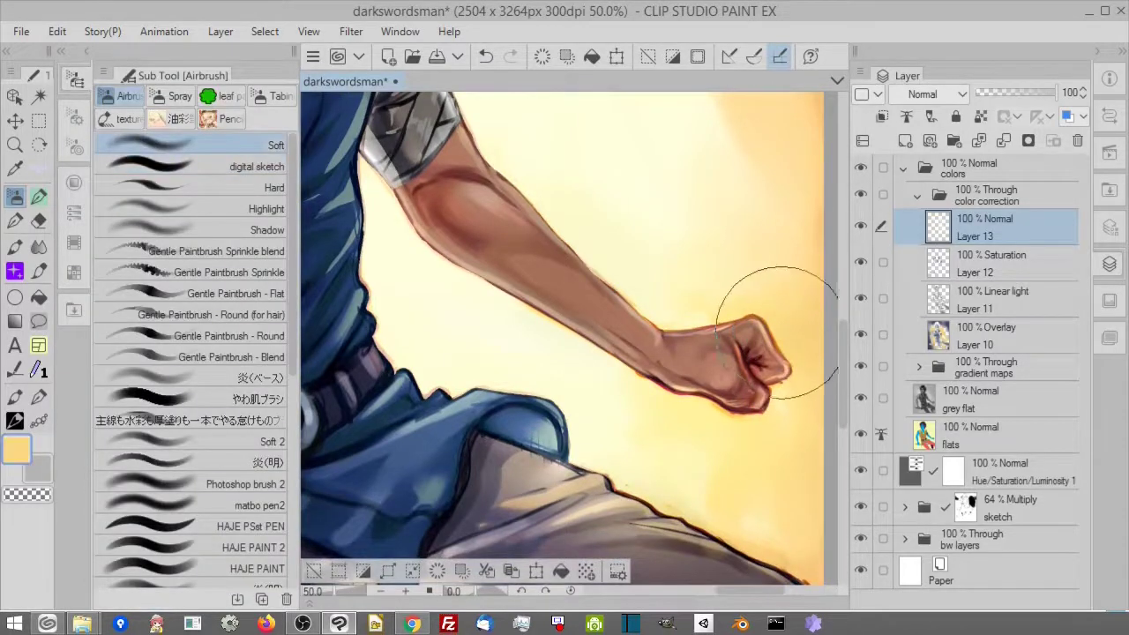
left_click_drag(701, 508, 771, 538)
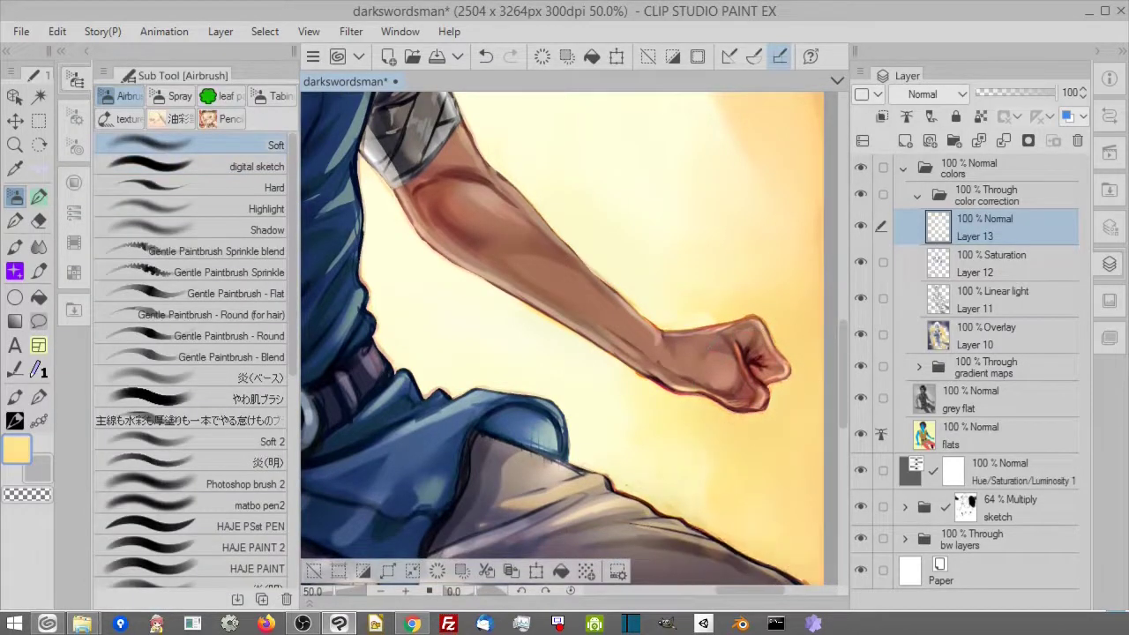
left_click(690, 494, "alt")
left_click_drag(659, 481, 642, 460)
Step: Airbrush sampled background tones along the sword arm and over the shoulder up to the collar
left_click_drag(353, 353, 811, 405)
left_click(466, 401, "alt")
left_click_drag(476, 229, 541, 494)
left_click(564, 252, "alt")
left_click_drag(622, 238, 697, 198)
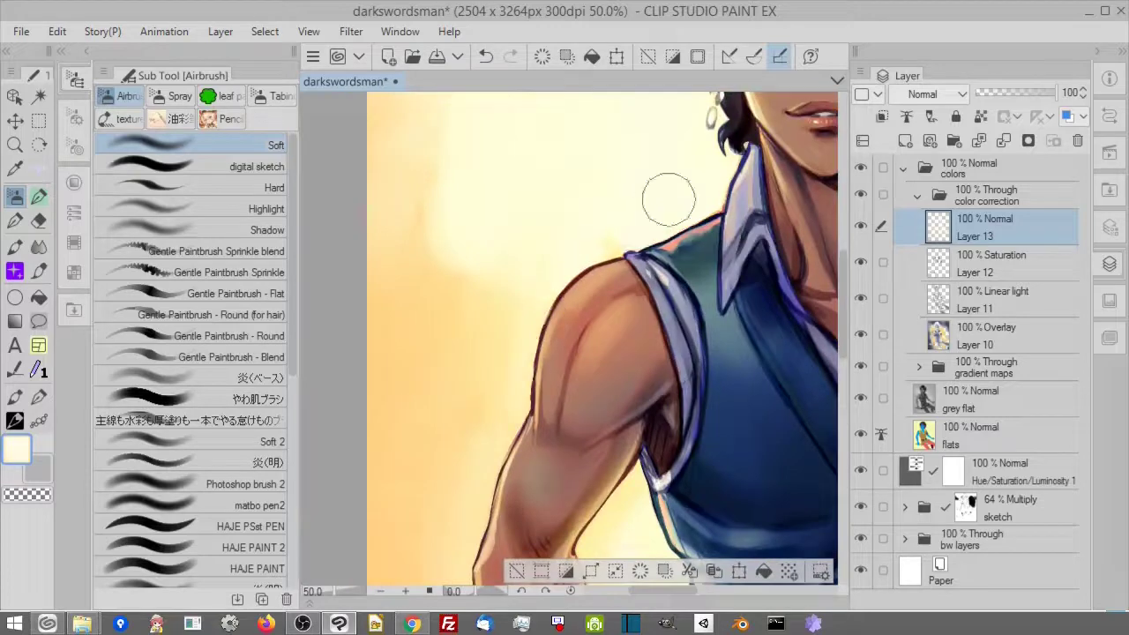
Step: Airbrush sampled background oranges and yellows around the outer edges of the hair
mouse_move(705, 152)
left_mouse_down()
mouse_move(636, 363)
mouse_move(575, 495)
left_mouse_up()
left_click(565, 233, "alt")
left_click_drag(558, 282, 545, 353)
left_click(558, 371, "alt")
left_click_drag(752, 298, 631, 303)
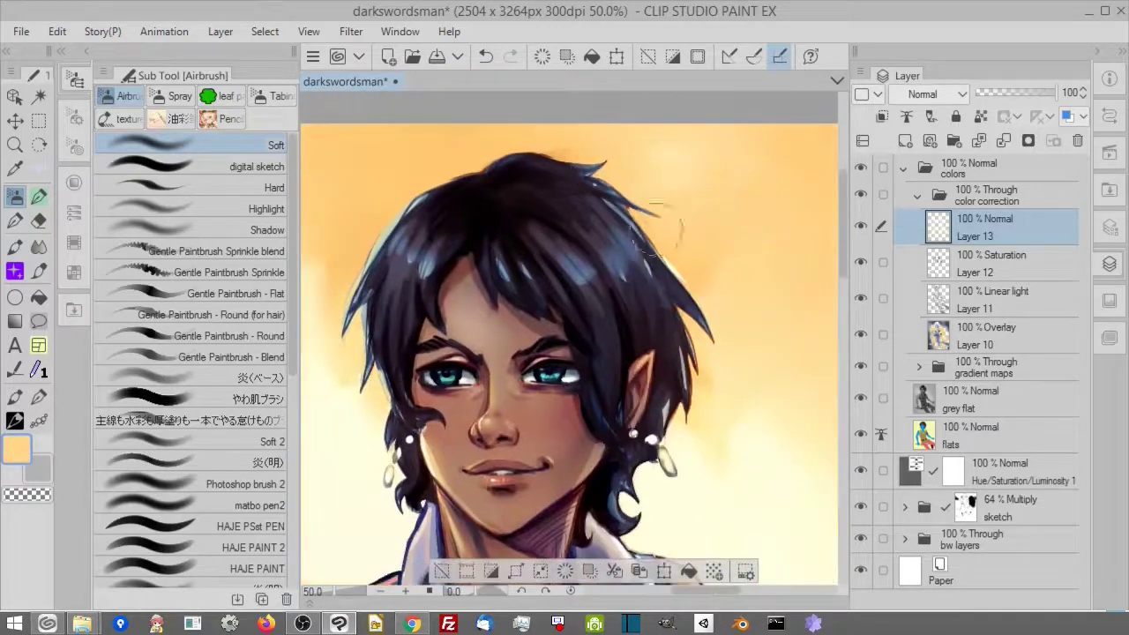
Step: Examine the whole painting and compare it with and without the color correction folder
scroll(631, 304, "down", 4)
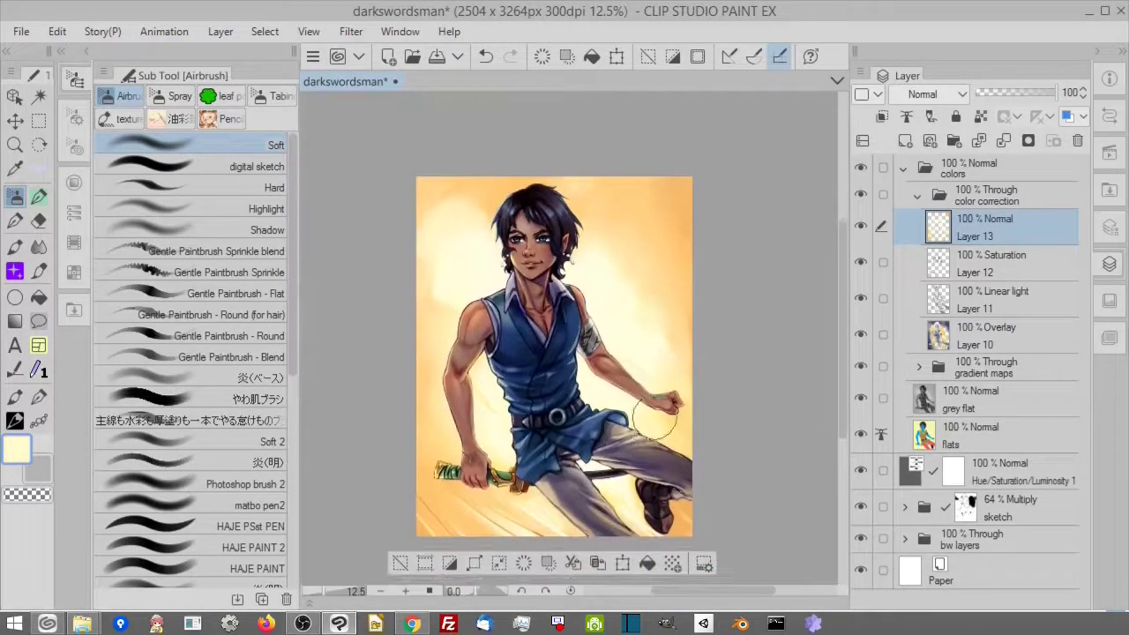
scroll(686, 295, "up", 2)
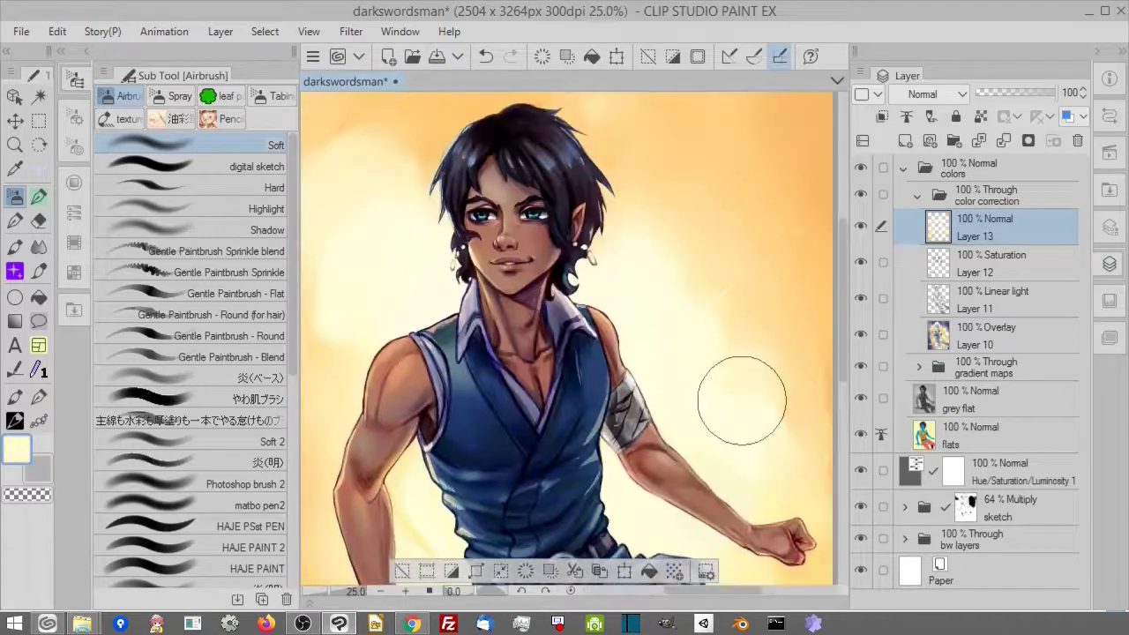
left_click(860, 199)
left_click(859, 200)
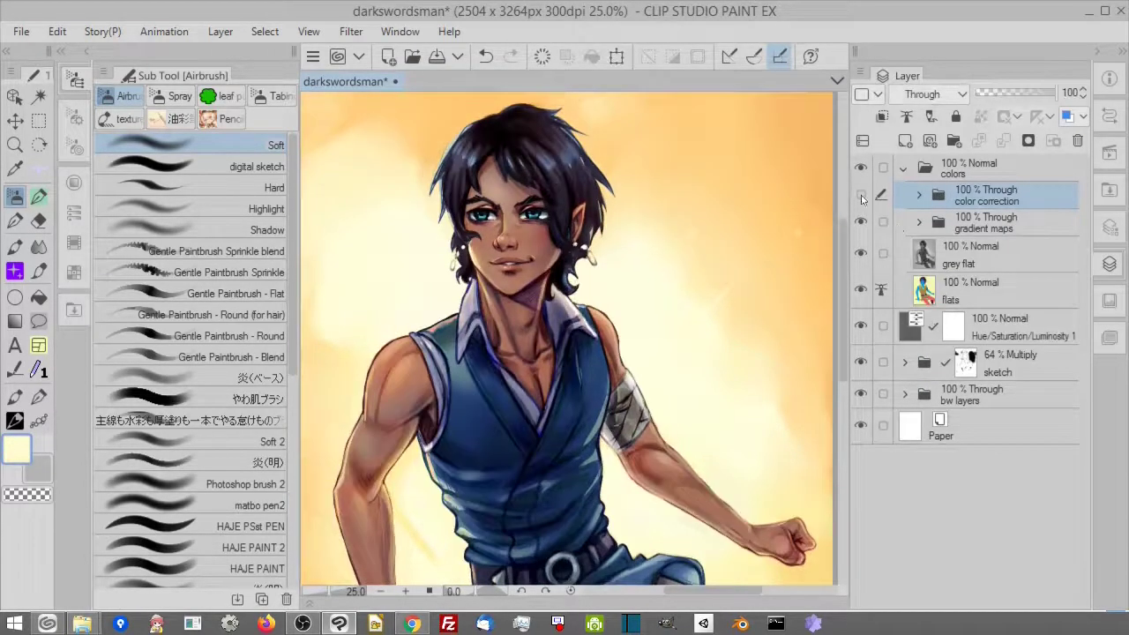
left_click(860, 201)
mouse_move(695, 422)
left_mouse_down()
mouse_move(764, 184)
mouse_move(714, 413)
left_mouse_up()
left_click(860, 194)
Step: Expand the gradient maps folder, check which area Gradient map 1 colors, and open its gradient settings
left_click(918, 222)
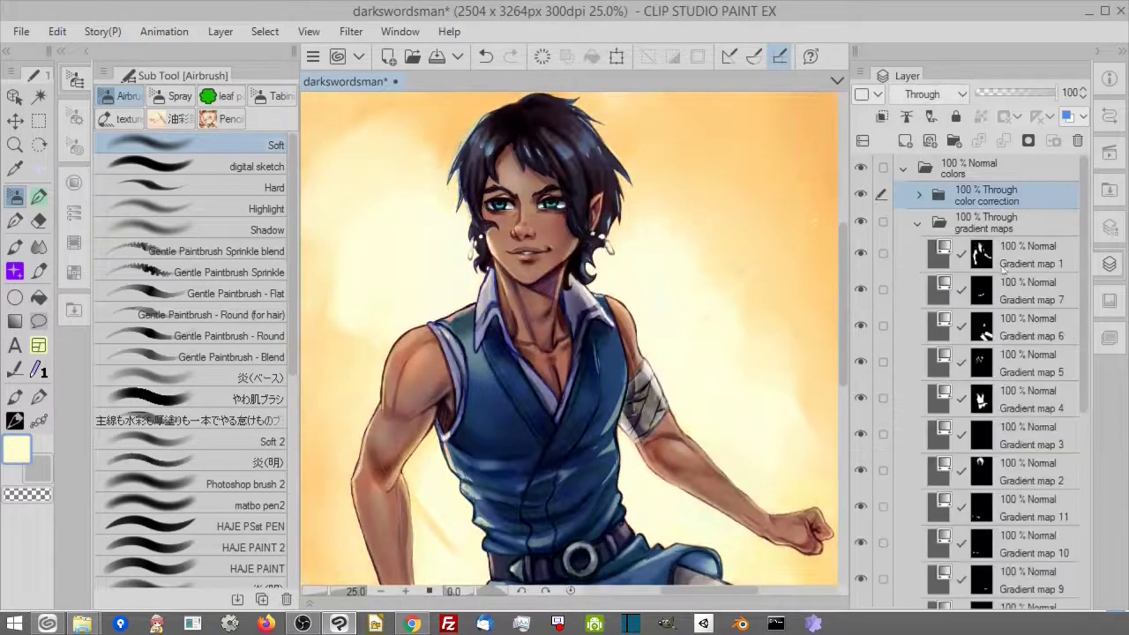
left_click(943, 260)
left_click(861, 255)
left_click(860, 256)
double_click(940, 261)
left_click(76, 78)
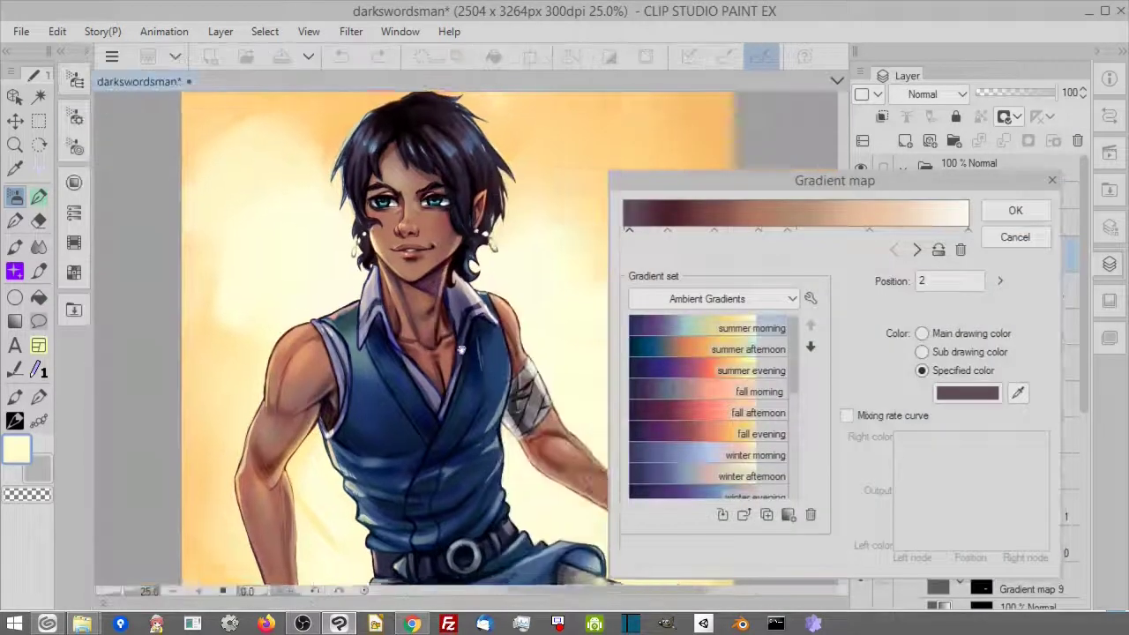
Step: Switch the gradient set to the Skin Gradient Set and preview the vanilla gradient on the skin
left_click_drag(345, 502, 278, 518)
key("ctrl+plus")
left_click_drag(363, 354, 398, 406)
left_click(710, 298)
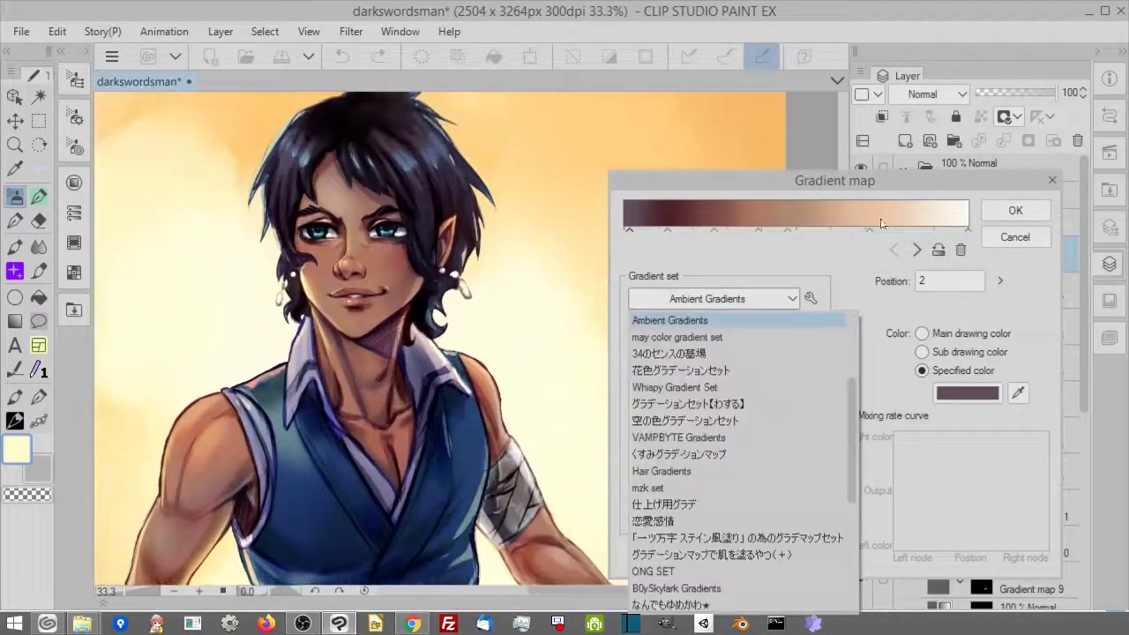
scroll(687, 529, "down", 6)
left_click(688, 538)
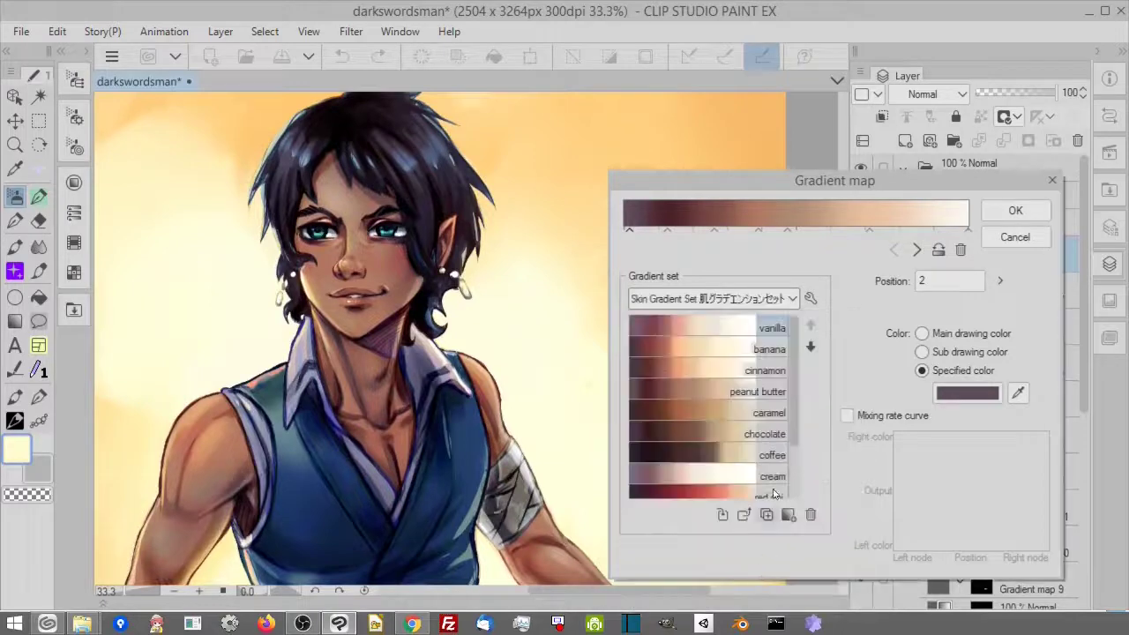
left_click(743, 324)
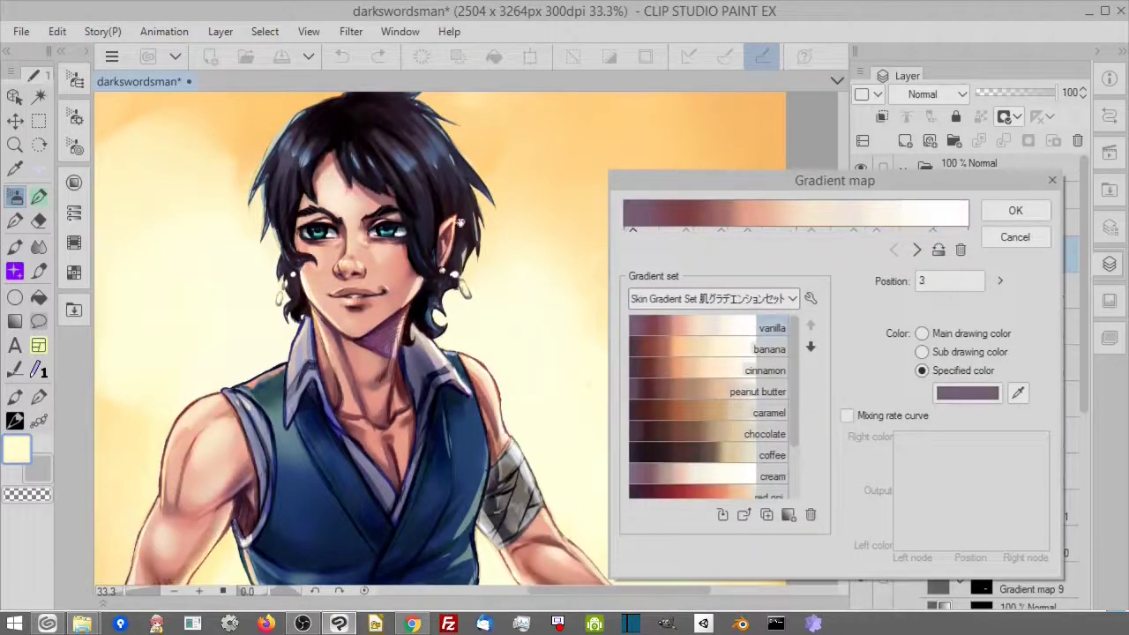
scroll(459, 223, "up", 4)
scroll(437, 242, "down", 5)
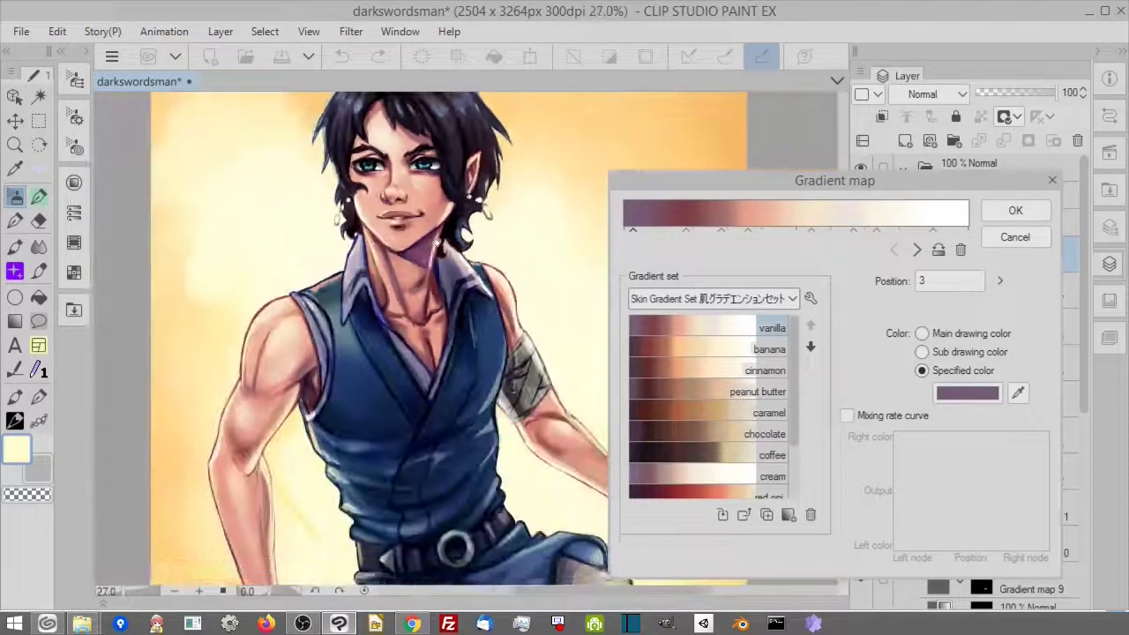
Step: Preview the cinnamon, peanut butter and caramel gradients on the skin
left_click(692, 358)
left_click(702, 386)
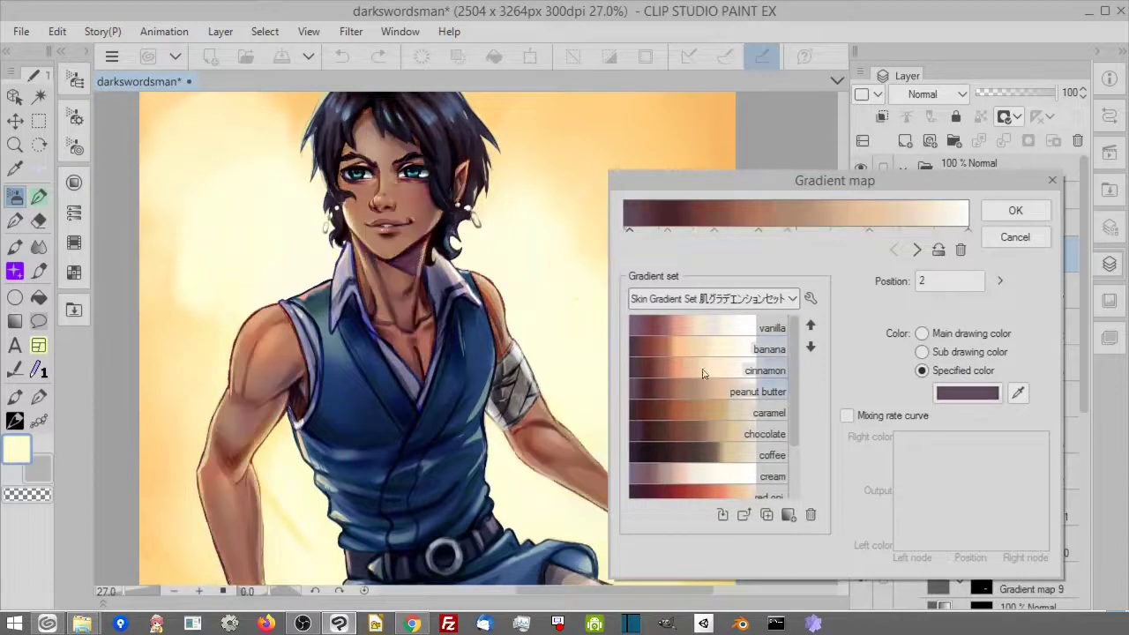
left_click(706, 370)
left_click(712, 411)
Step: Preview the chocolate gradient on the skin and check it up close on the arm and face
left_click(715, 428)
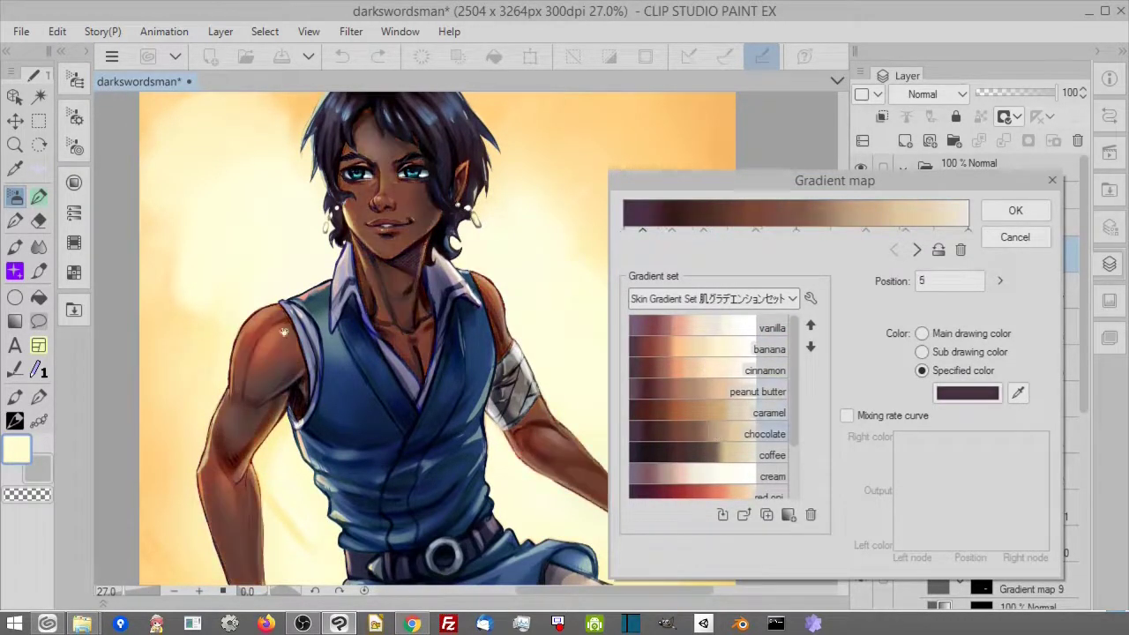
scroll(214, 347, "up", 7)
scroll(310, 383, "up", 3)
left_click_drag(309, 383, 157, 351)
scroll(393, 126, "down", 1)
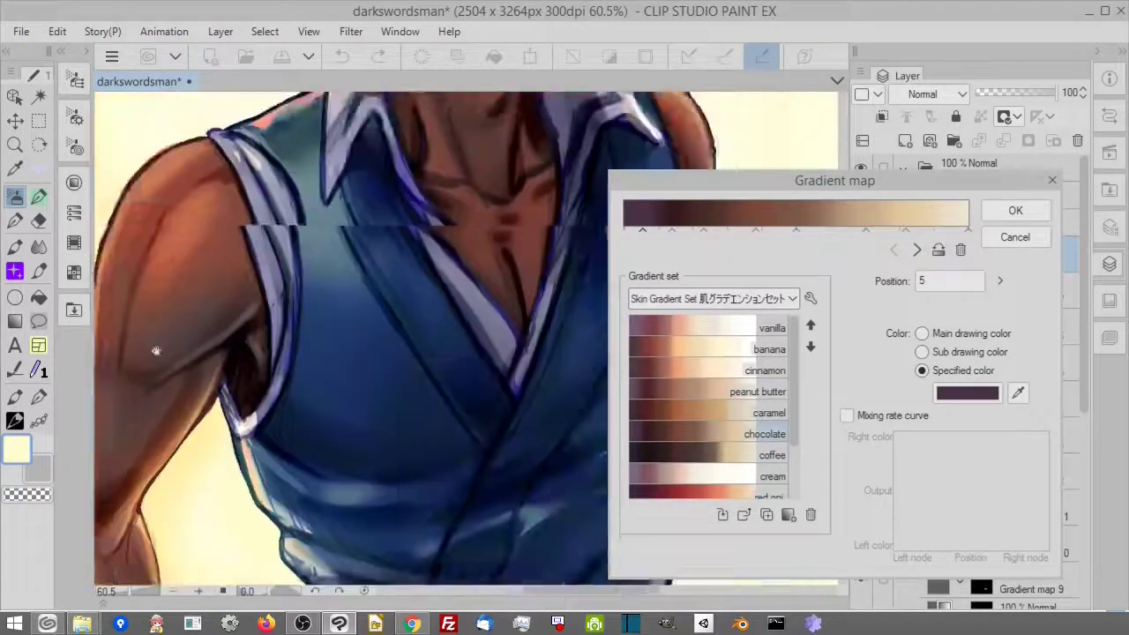
left_click_drag(384, 229, 368, 559)
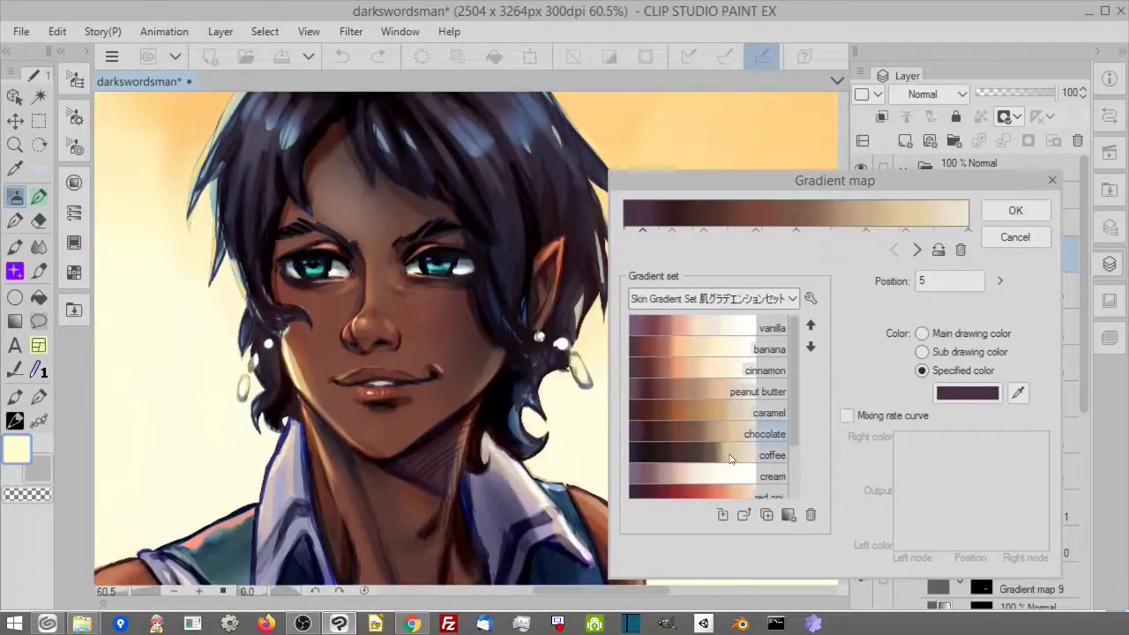
Step: Preview the coffee and cream gradients on the skin and check the result on the face and body
left_click(730, 458)
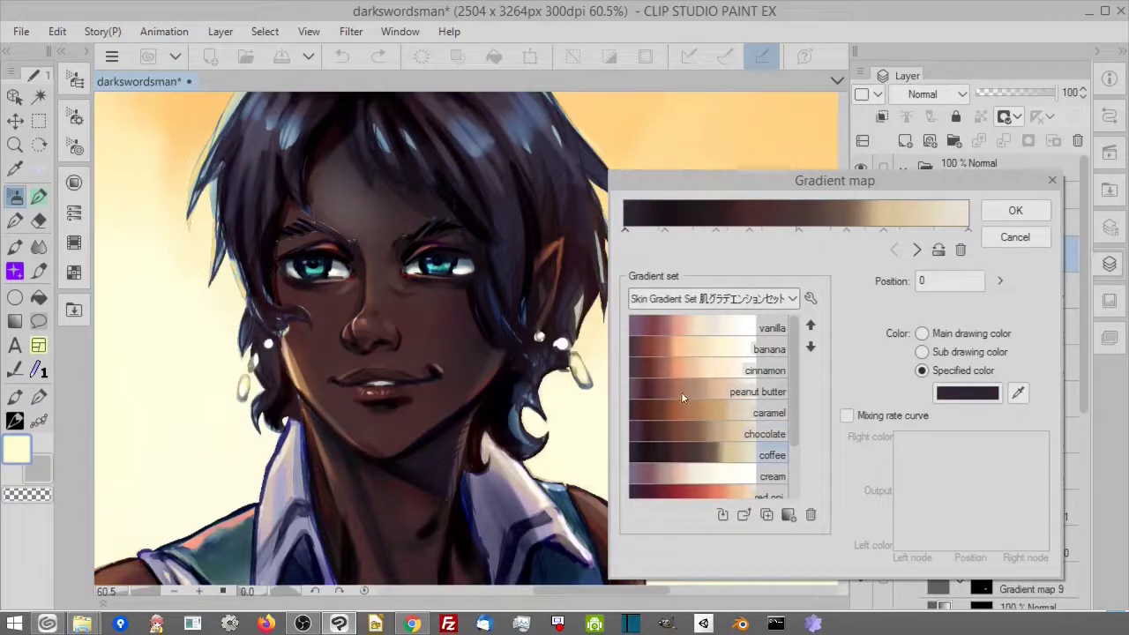
scroll(681, 398, "down", 1)
left_click(726, 457)
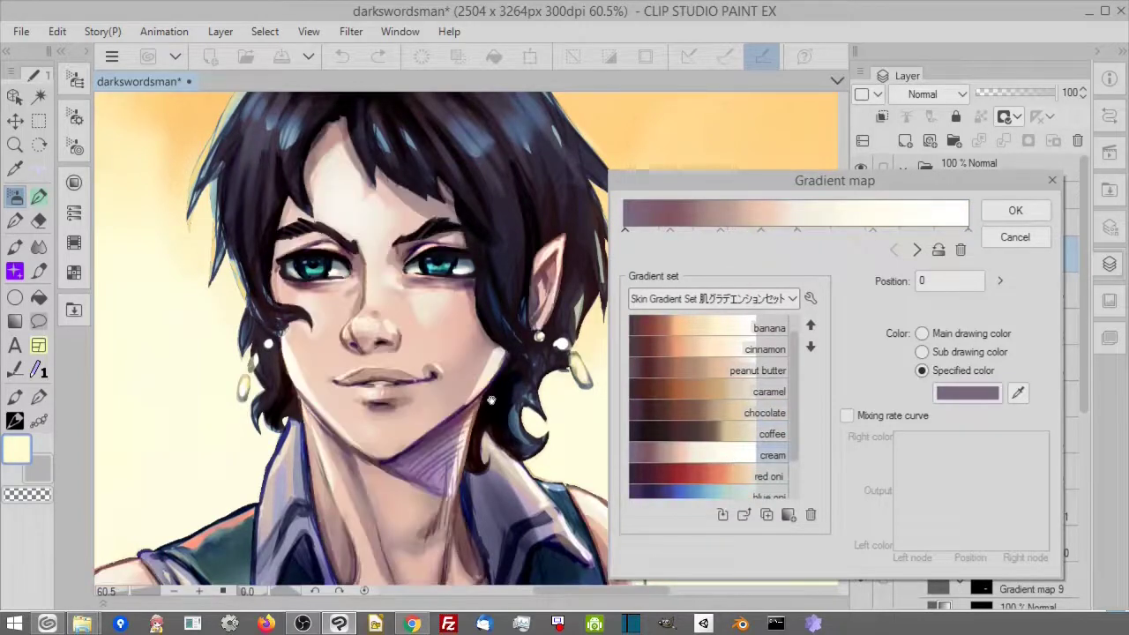
scroll(440, 281, "up", 5)
scroll(493, 398, "down", 8)
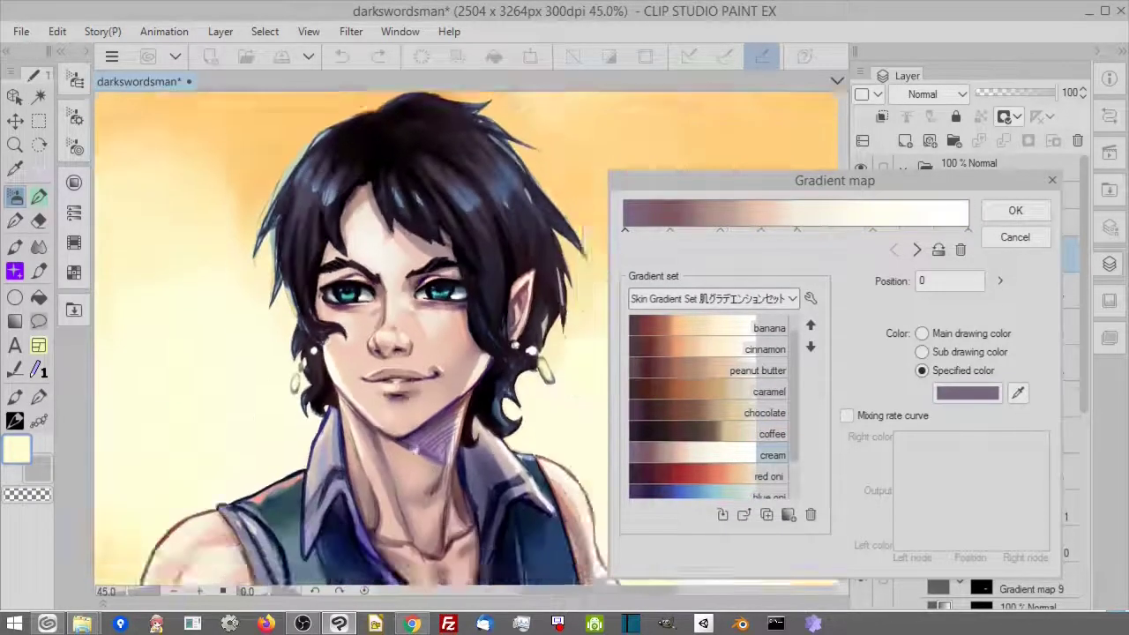
left_click_drag(476, 551, 295, 285)
left_click_drag(405, 564, 737, 417)
Step: Preview the red oni gradient on the skin and check it on the face and upper body
left_click(737, 476)
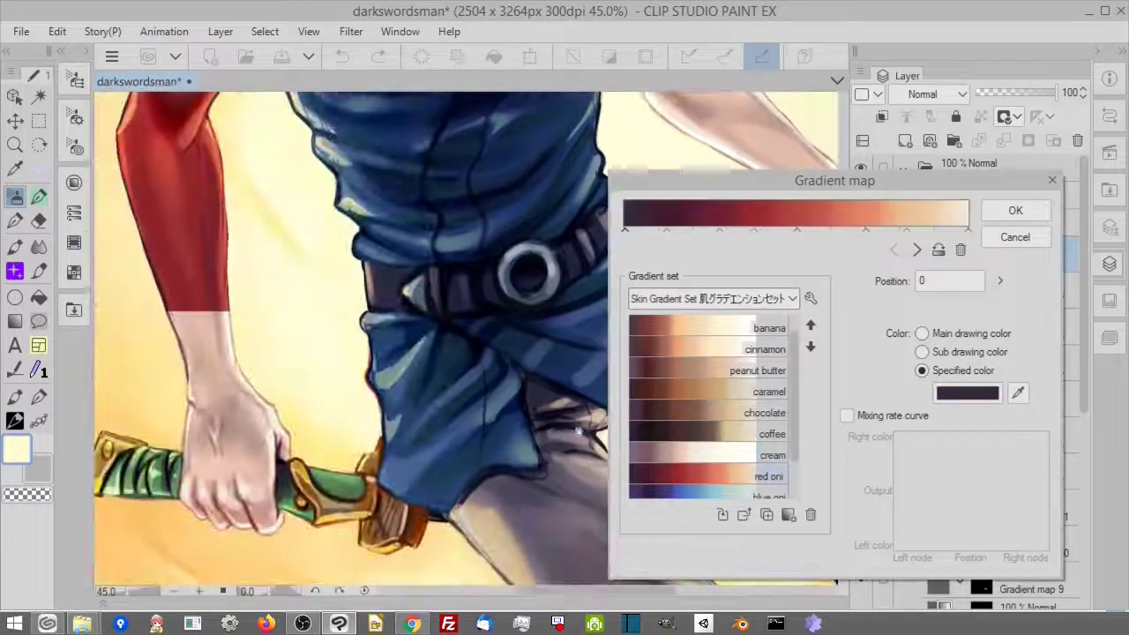
left_click_drag(273, 252, 328, 517)
scroll(447, 206, "up", 5)
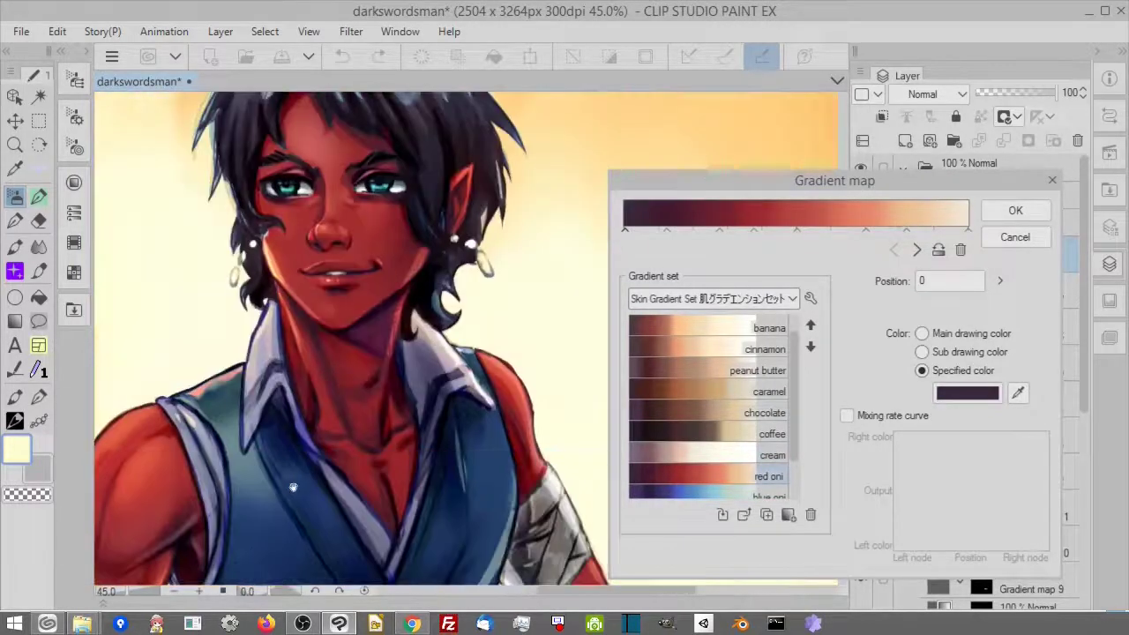
scroll(414, 336, "down", 2)
scroll(414, 336, "down", 1)
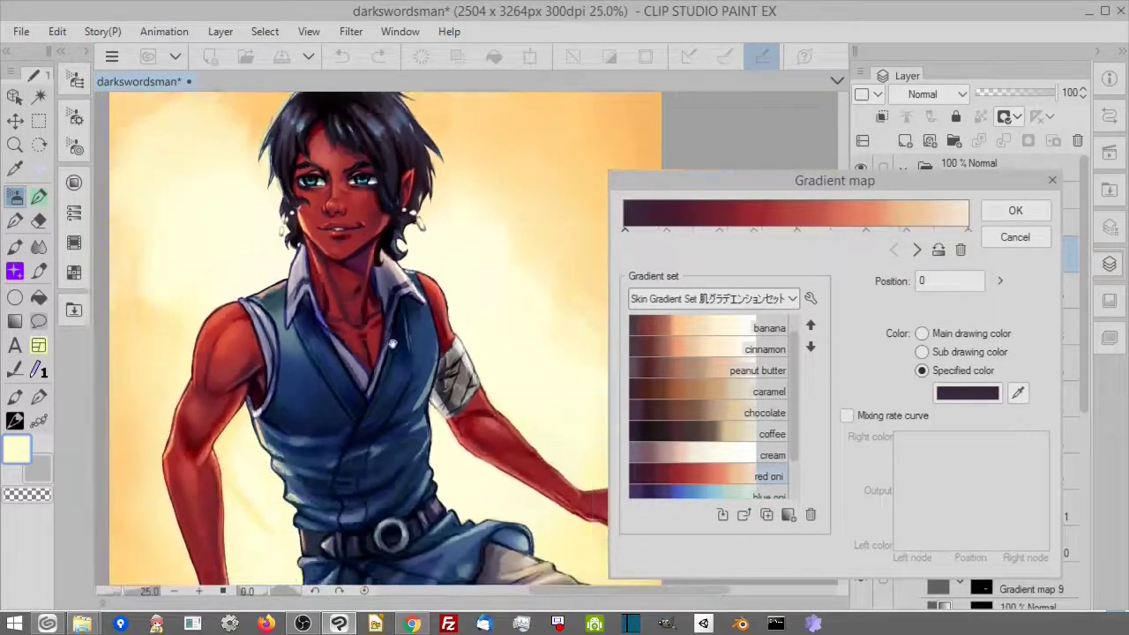
scroll(730, 448, "down", 2)
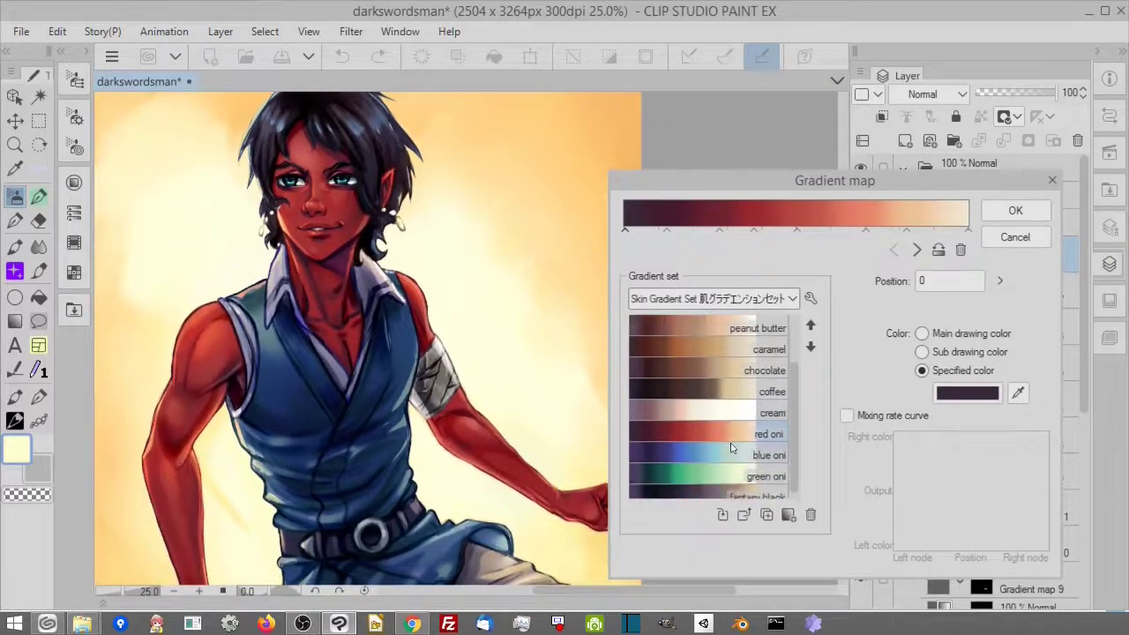
Step: Preview the blue oni, green oni and fantasy black gradients on the skin, and discard the gradient change
left_click(731, 451)
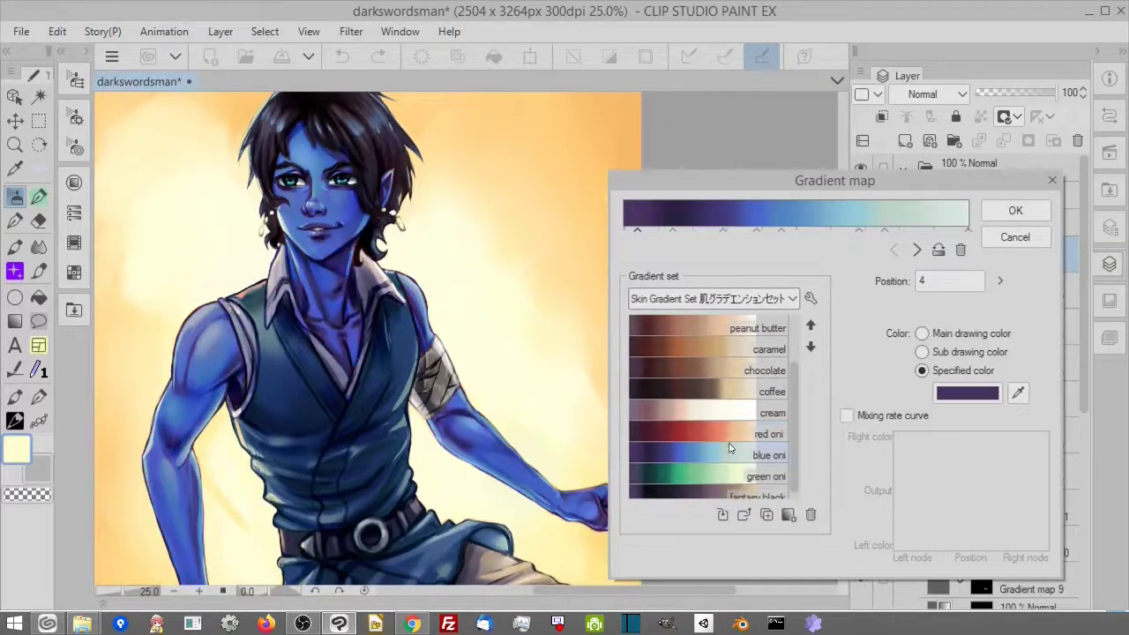
scroll(739, 430, "down", 1)
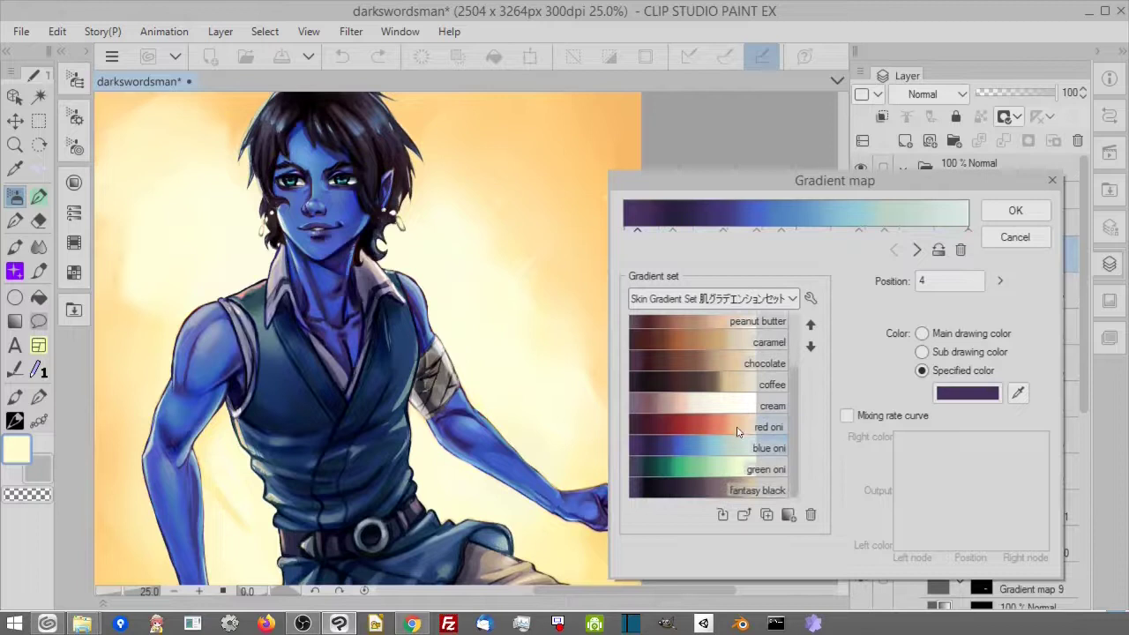
left_click(711, 474)
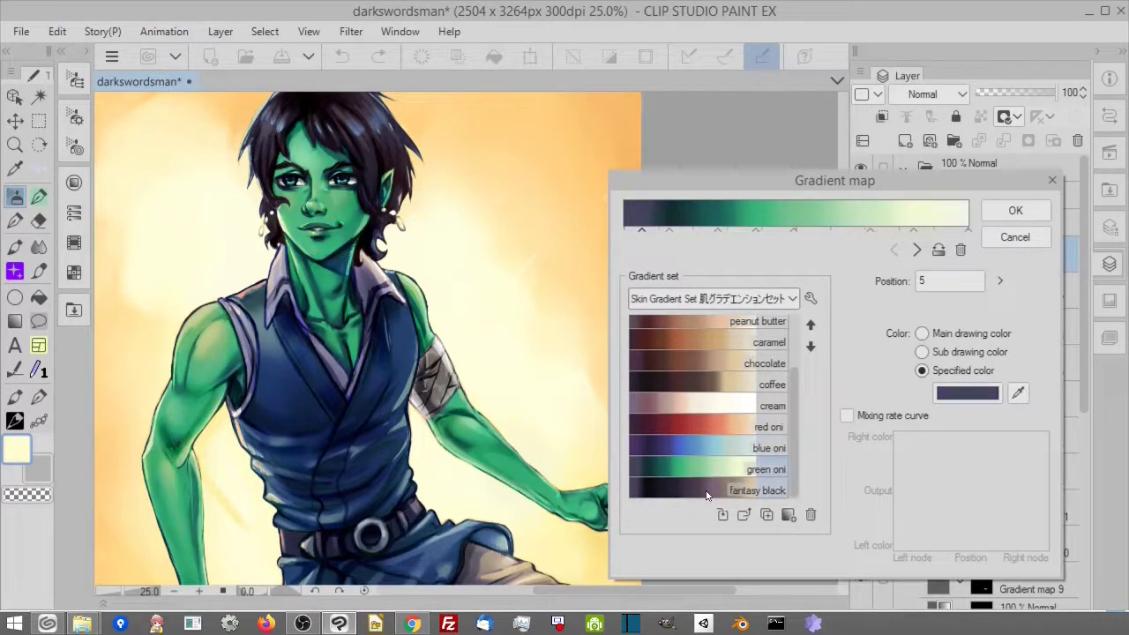
left_click(705, 496)
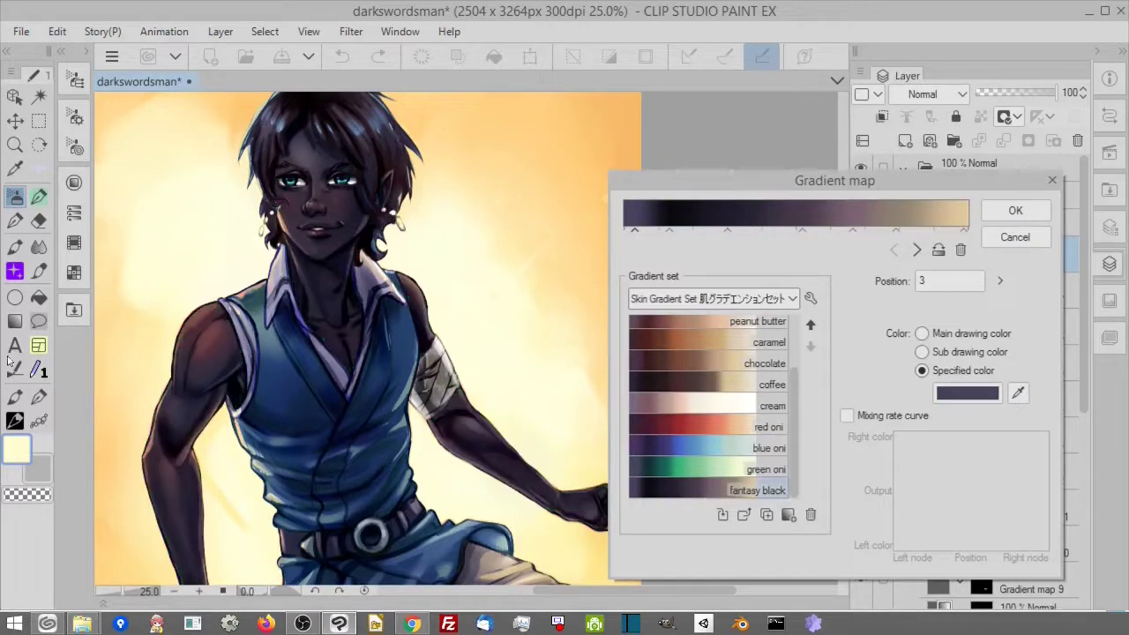
left_click(1014, 236)
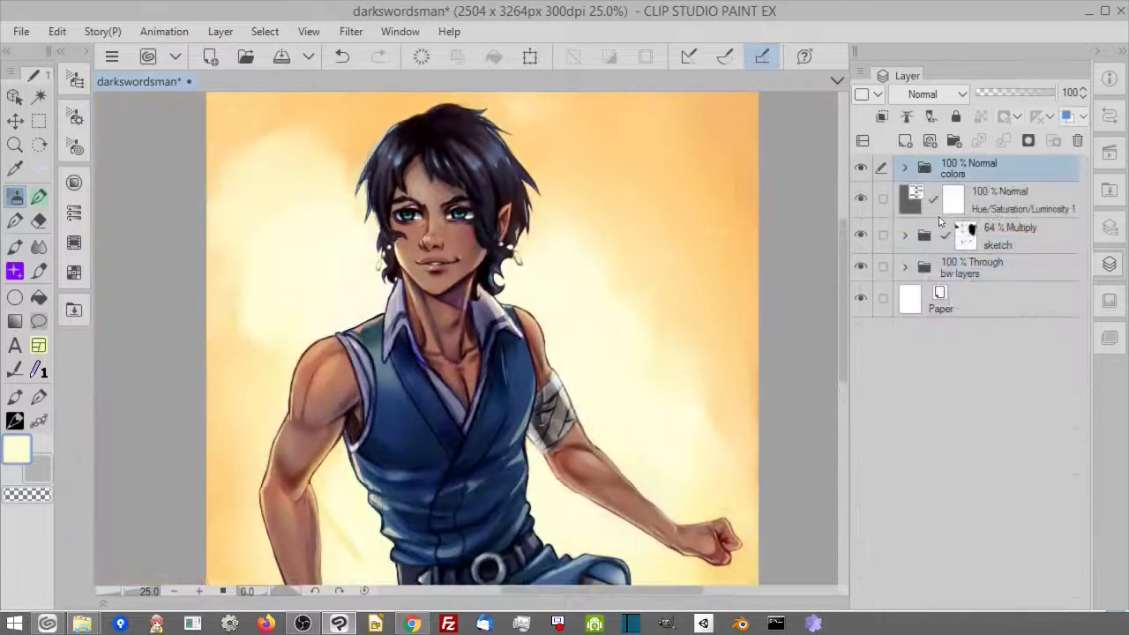
Step: Merge the visible layers to a new layer above the colors folder and preview the Unsharp mask filter on the face
right_click(1014, 167)
left_click(923, 577)
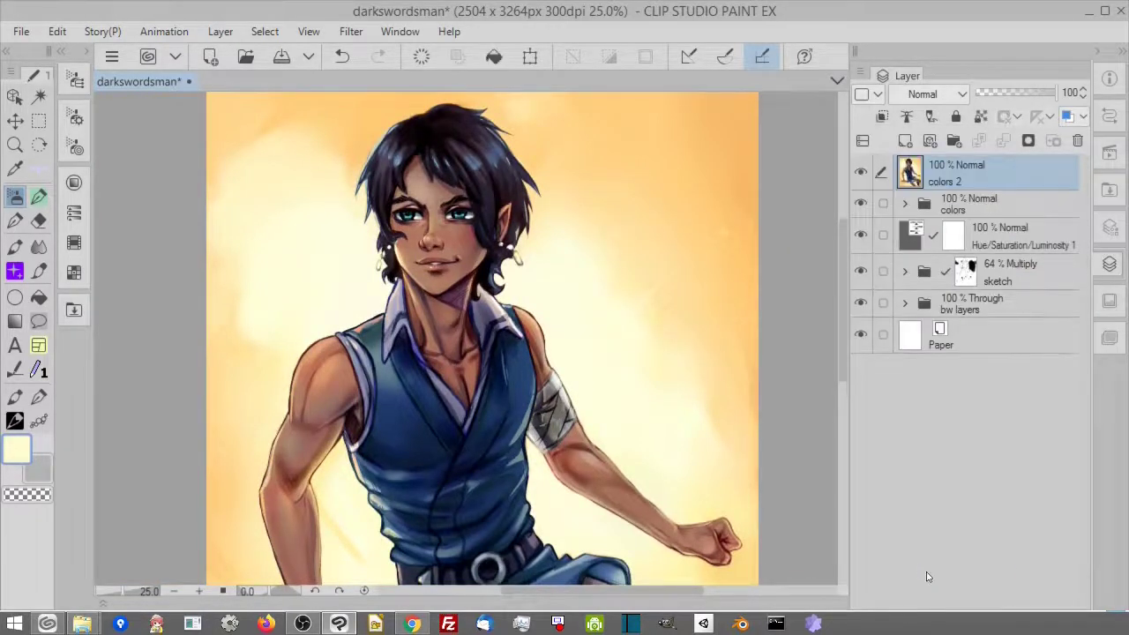
left_click(351, 32)
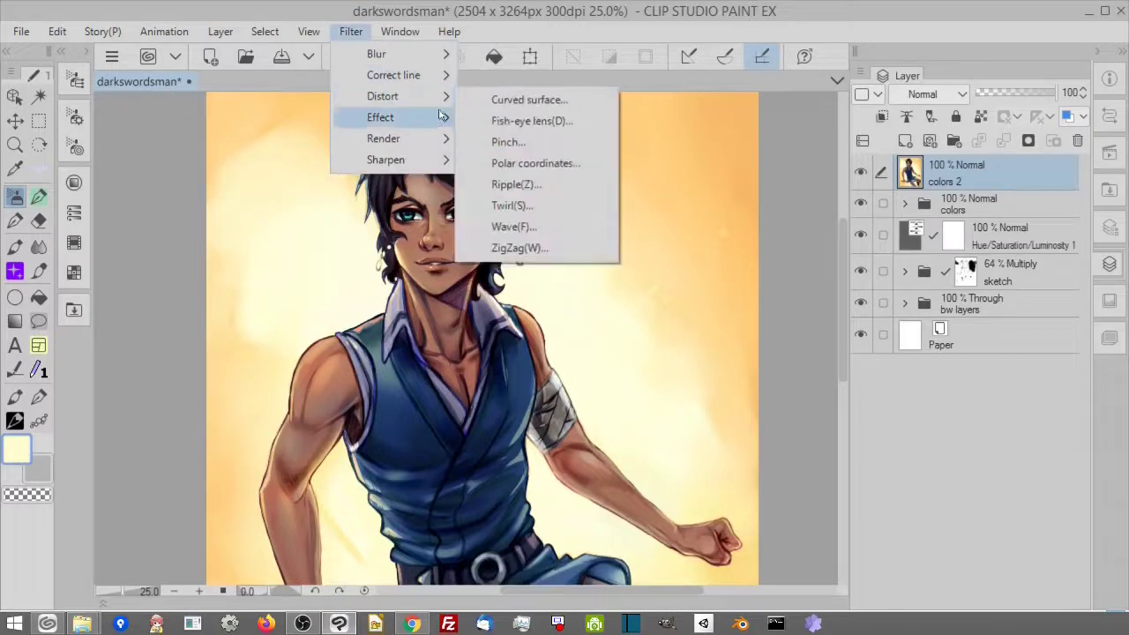
mouse_move(436, 159)
left_click(551, 205)
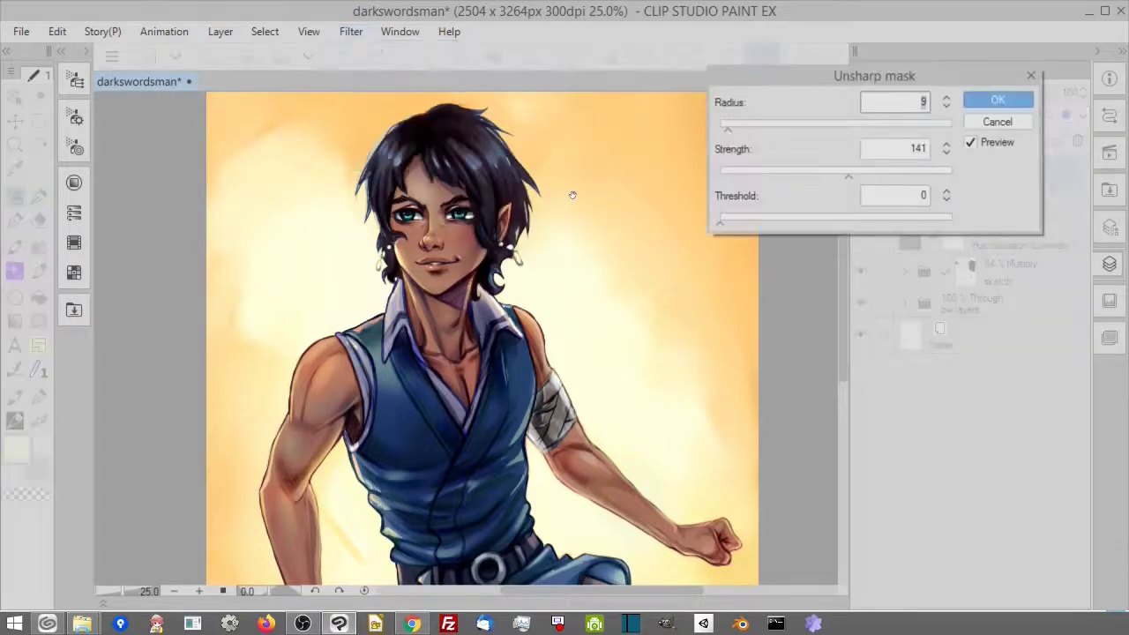
left_click_drag(125, 592, 133, 593)
left_click_drag(383, 245, 468, 512)
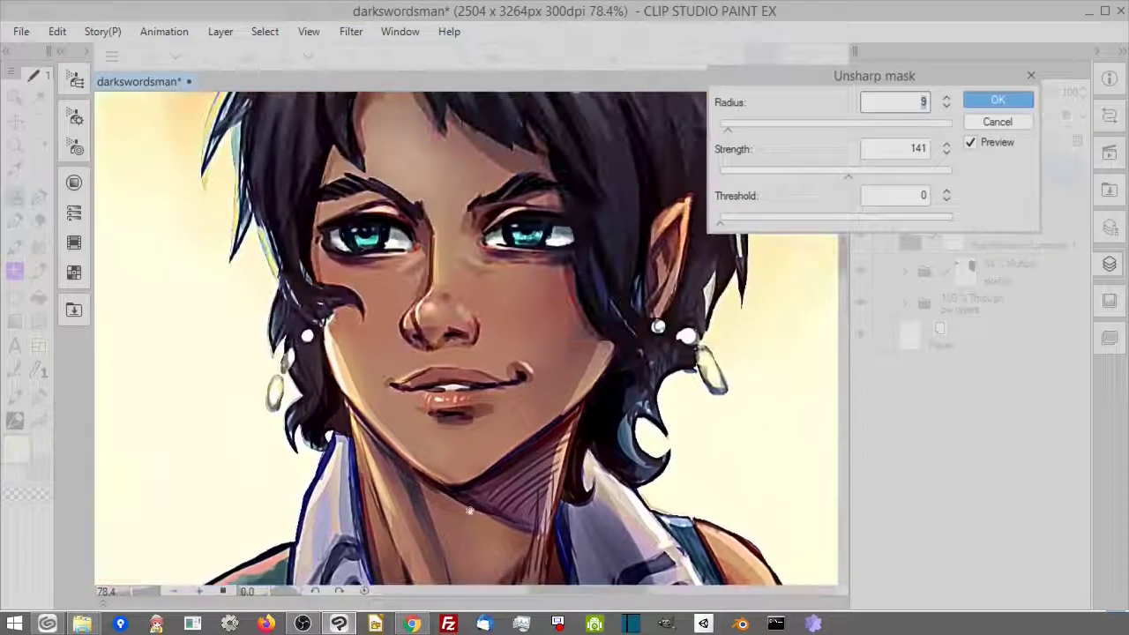
Step: Apply the Unsharp mask with radius 5 and strength 112
left_click(822, 172)
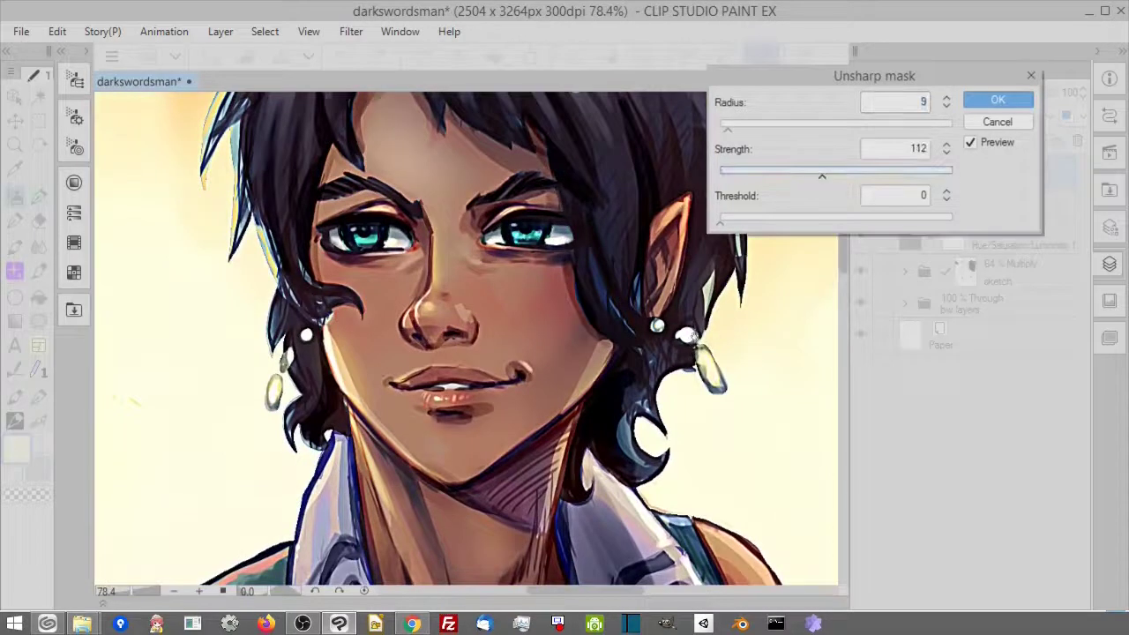
left_click(947, 106)
left_click(946, 107)
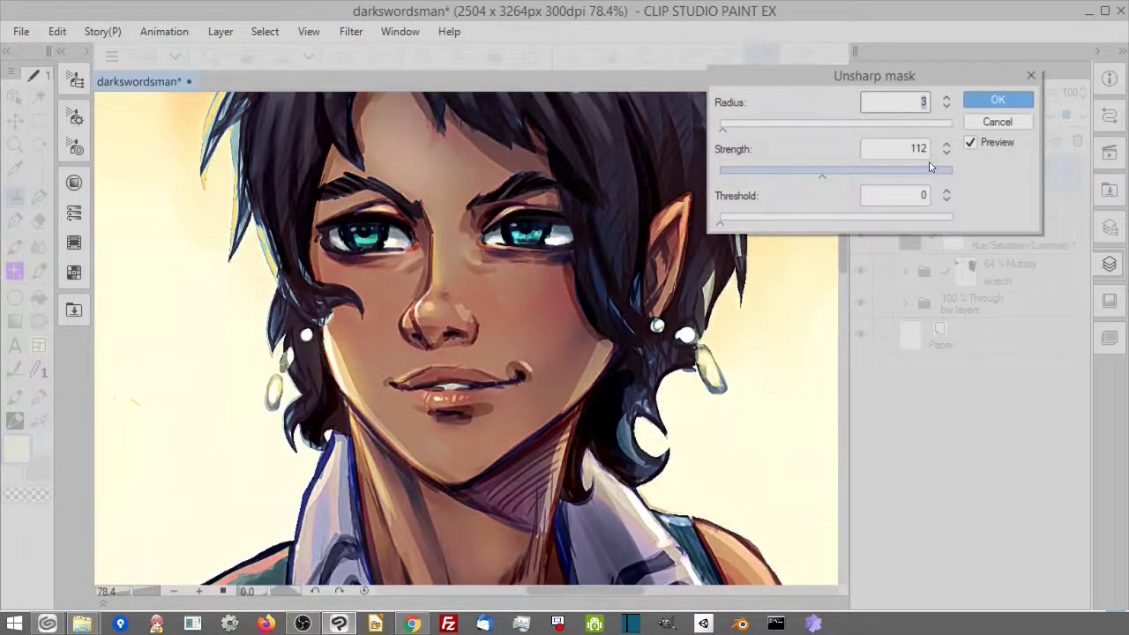
left_click(947, 99)
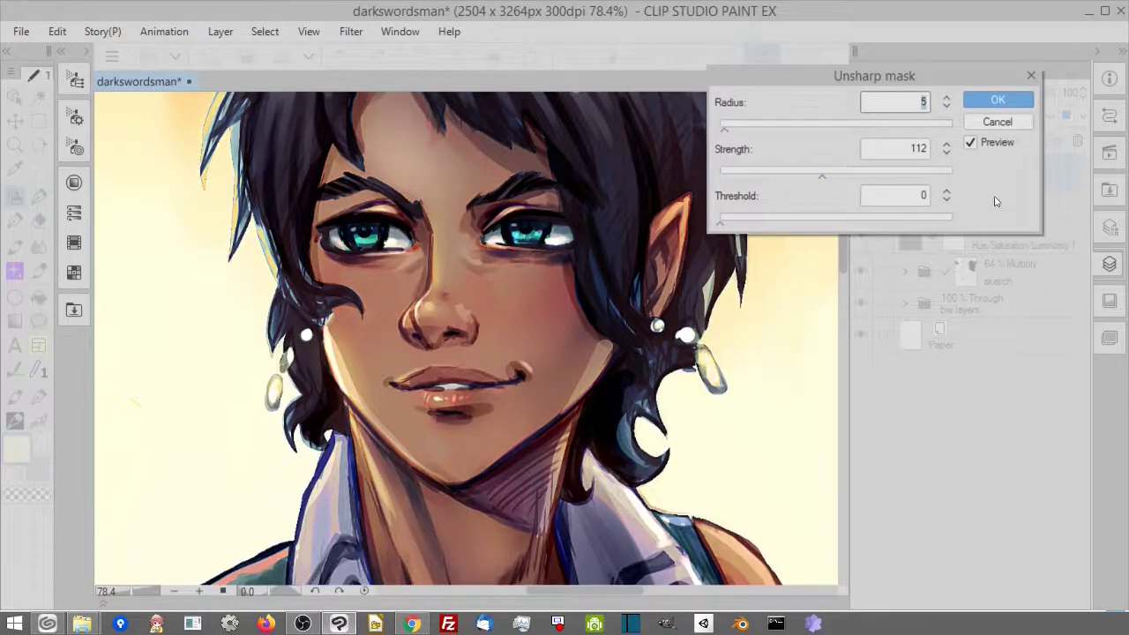
left_click(1005, 101)
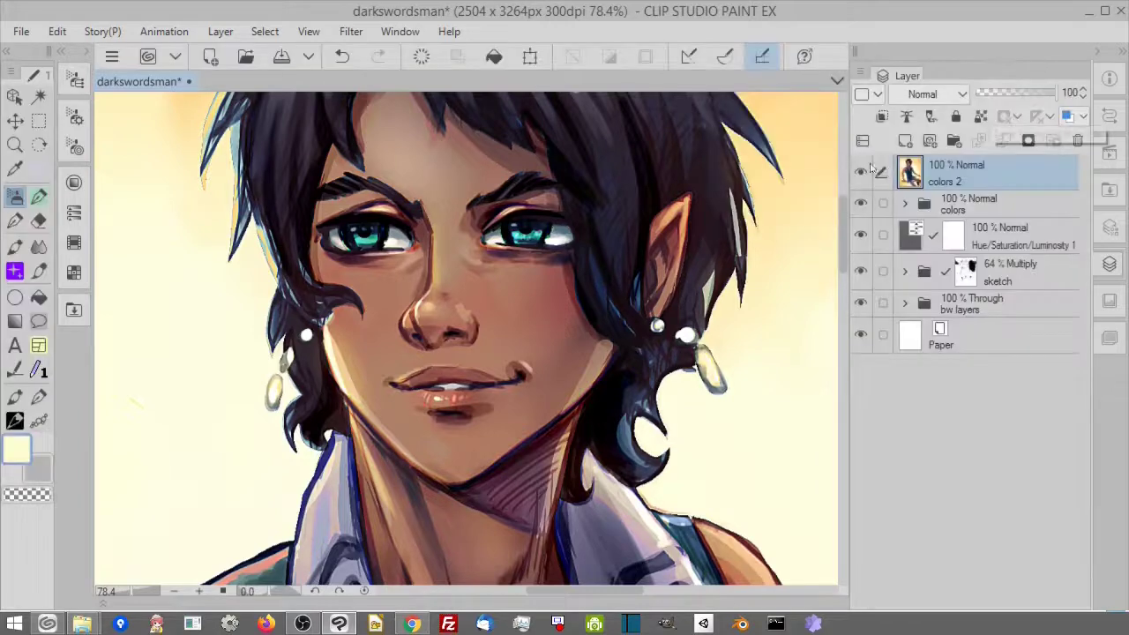
Step: Add a layer mask to the sharpened layer and erase the sharpening over the hair with a resized brush
left_click(1028, 140)
left_click(174, 591)
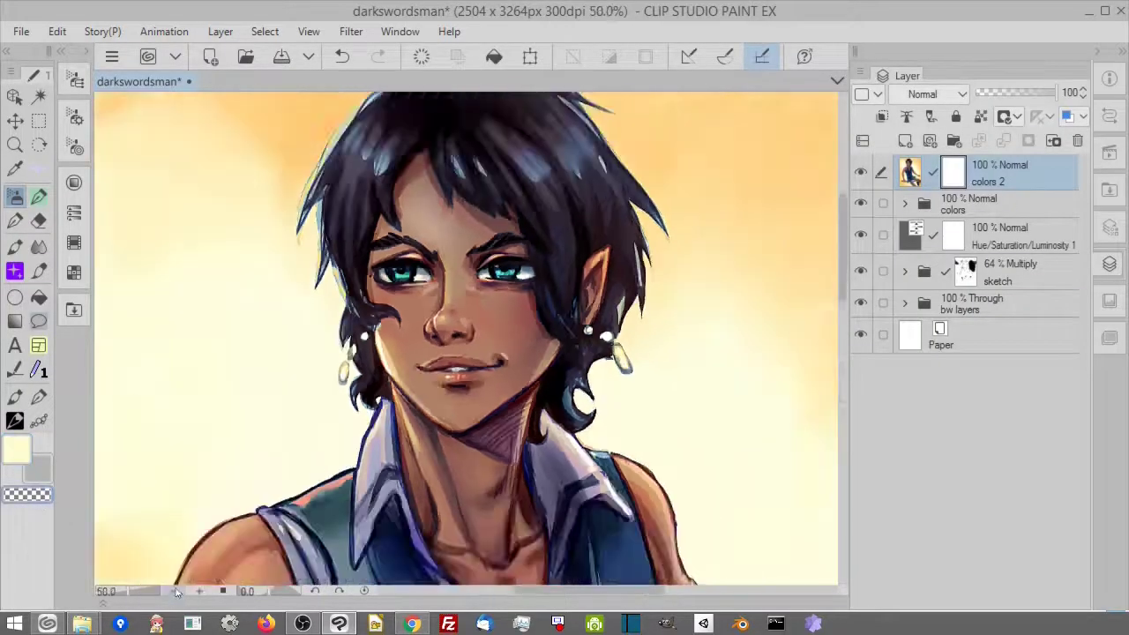
left_click(174, 590)
key("bracketleft")
key("bracketleft")
key("bracketleft")
key("bracketleft")
left_click_drag(401, 175, 432, 177)
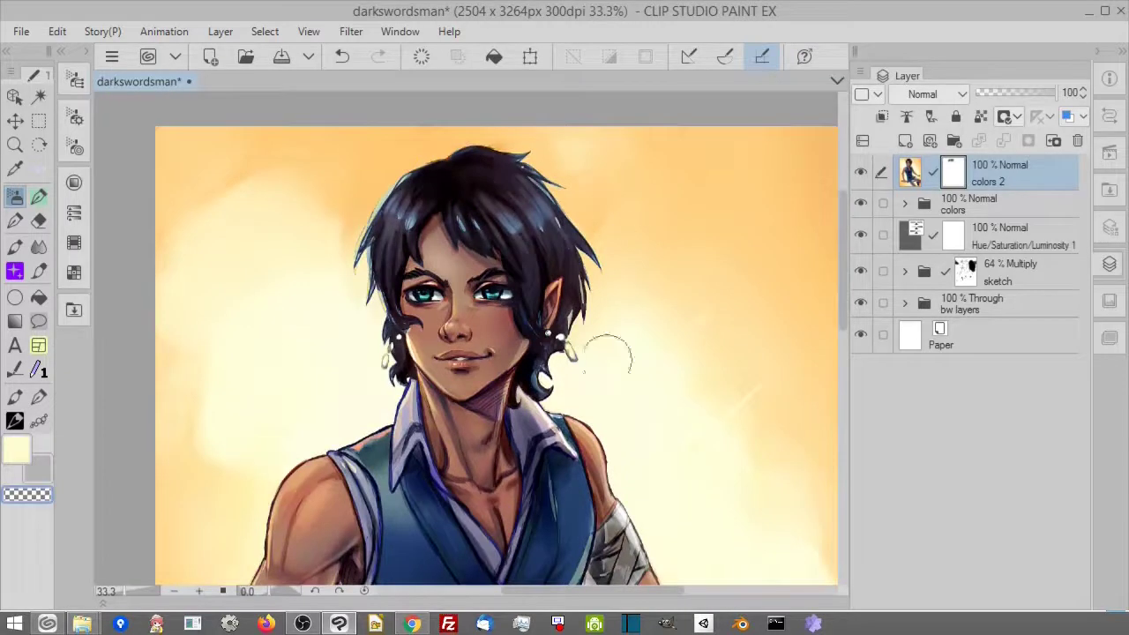
Step: Mask out more of the sharpening across the vest and lower figure, and compare with the sharpened layer hidden
left_click_drag(522, 531, 595, 311)
mouse_move(503, 411)
left_mouse_down()
mouse_move(452, 416)
mouse_move(579, 468)
left_mouse_up()
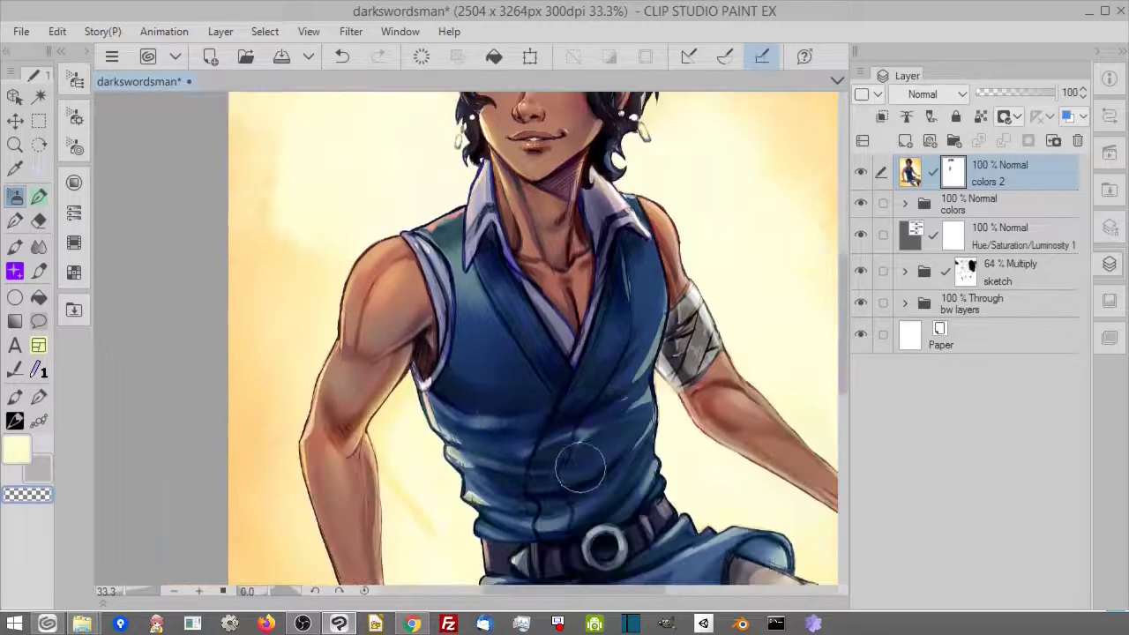
left_click_drag(628, 355, 597, 488)
left_click_drag(682, 509, 631, 115)
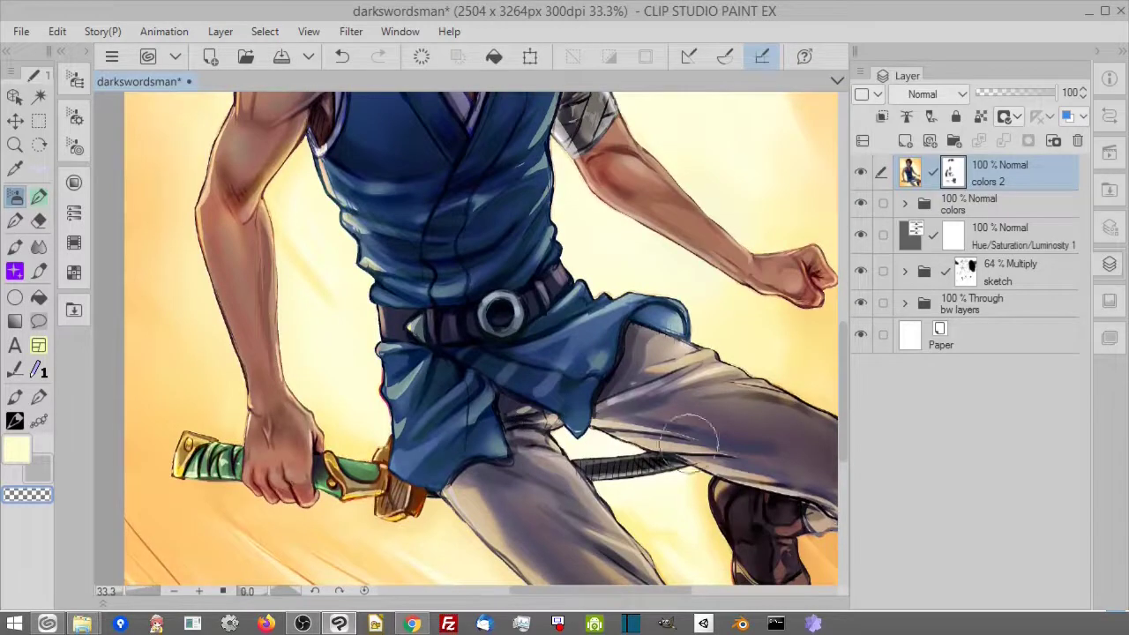
left_click_drag(775, 454, 690, 325)
left_click(174, 590)
left_click_drag(383, 478, 438, 521)
left_click_drag(701, 396, 693, 556)
left_click_drag(637, 338, 666, 514)
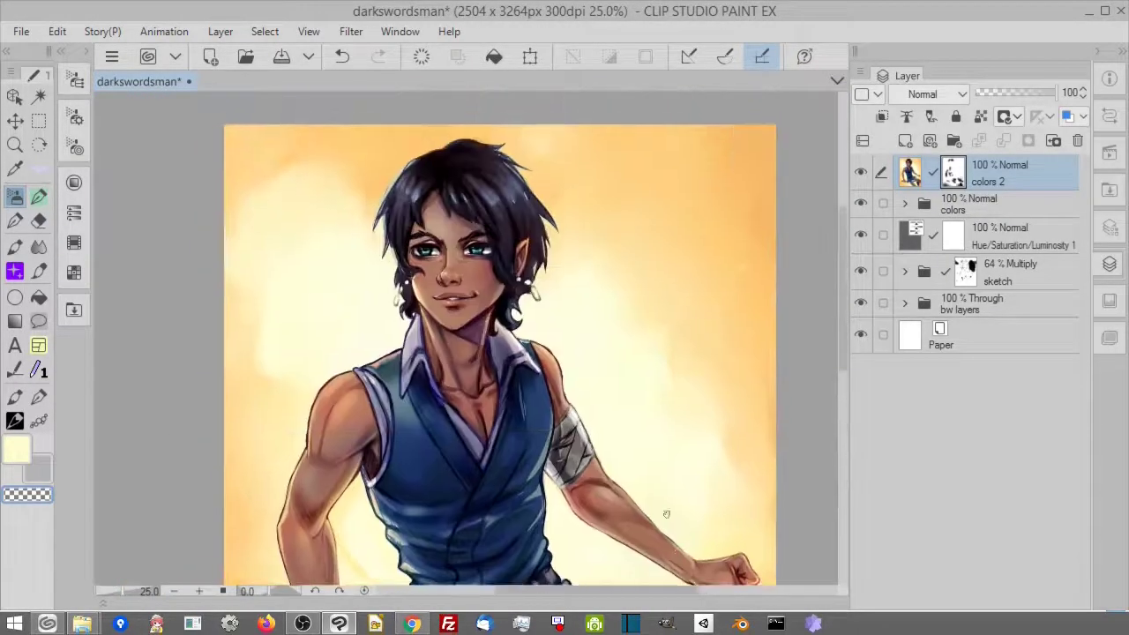
left_click(861, 173)
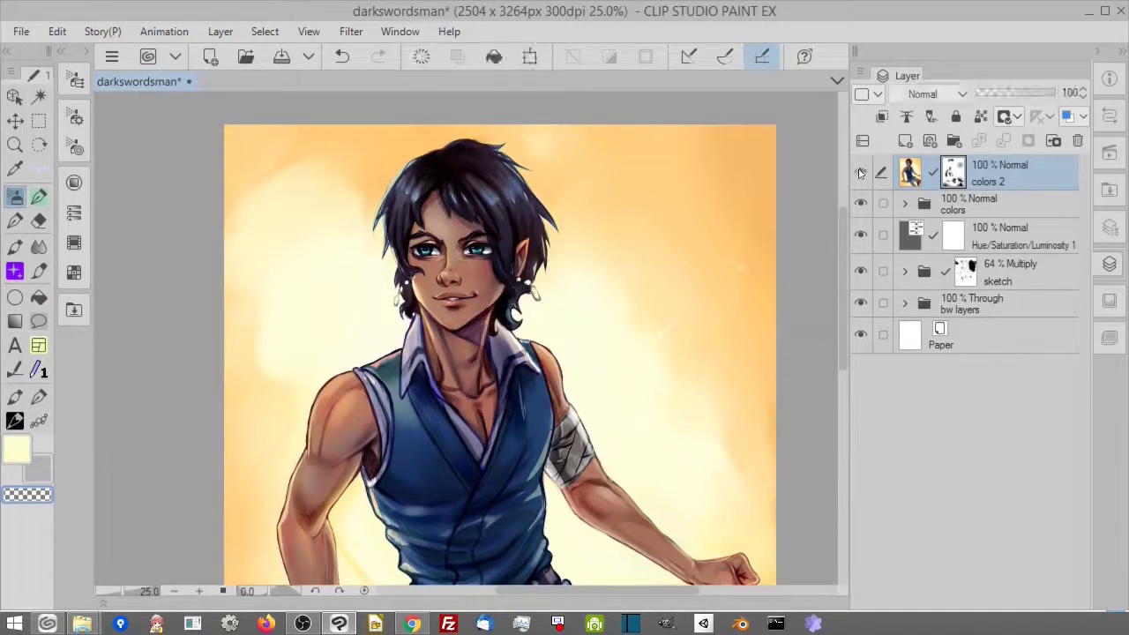
left_click(861, 173)
Step: Merge the visible layers to another new layer and apply a Gaussian blur of strength 9.30 to it
right_click(1037, 163)
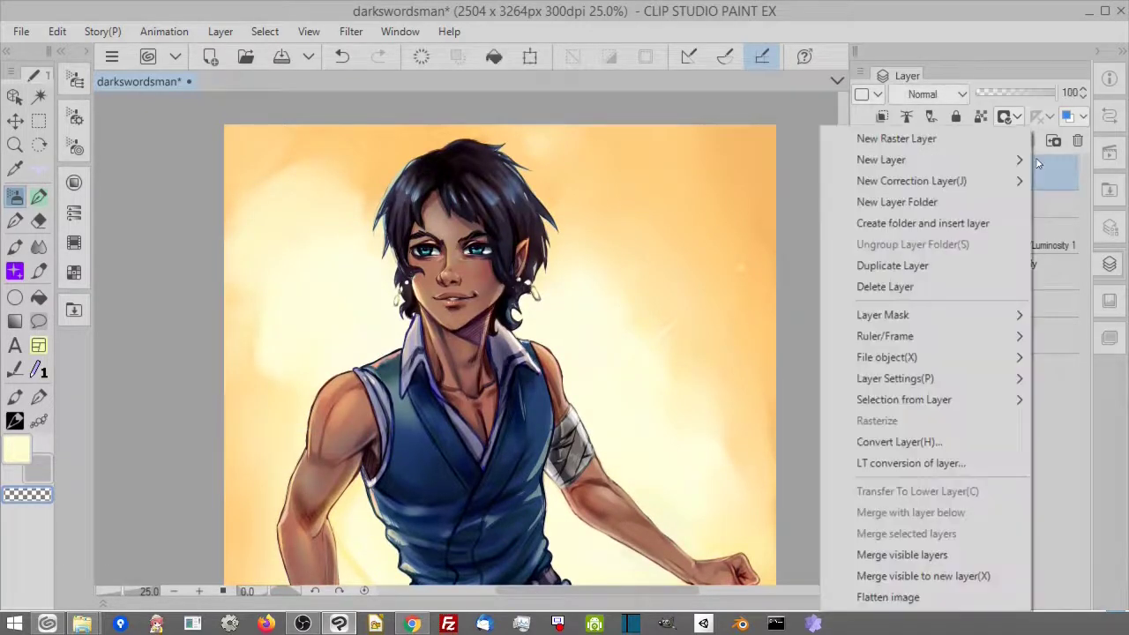
left_click(933, 582)
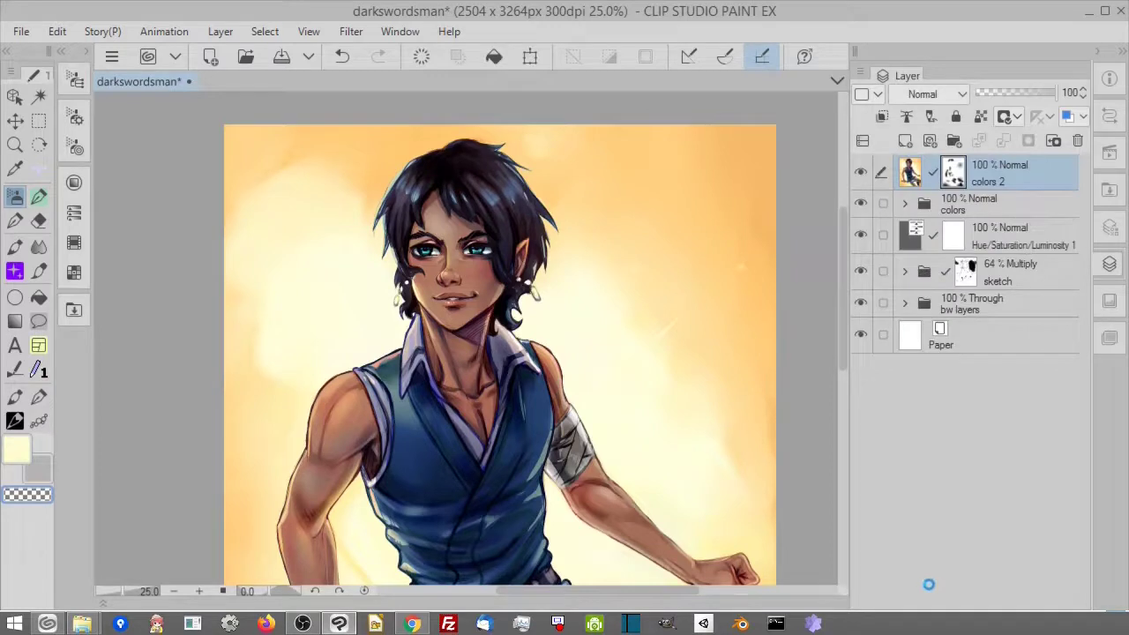
left_click(351, 31)
mouse_move(375, 54)
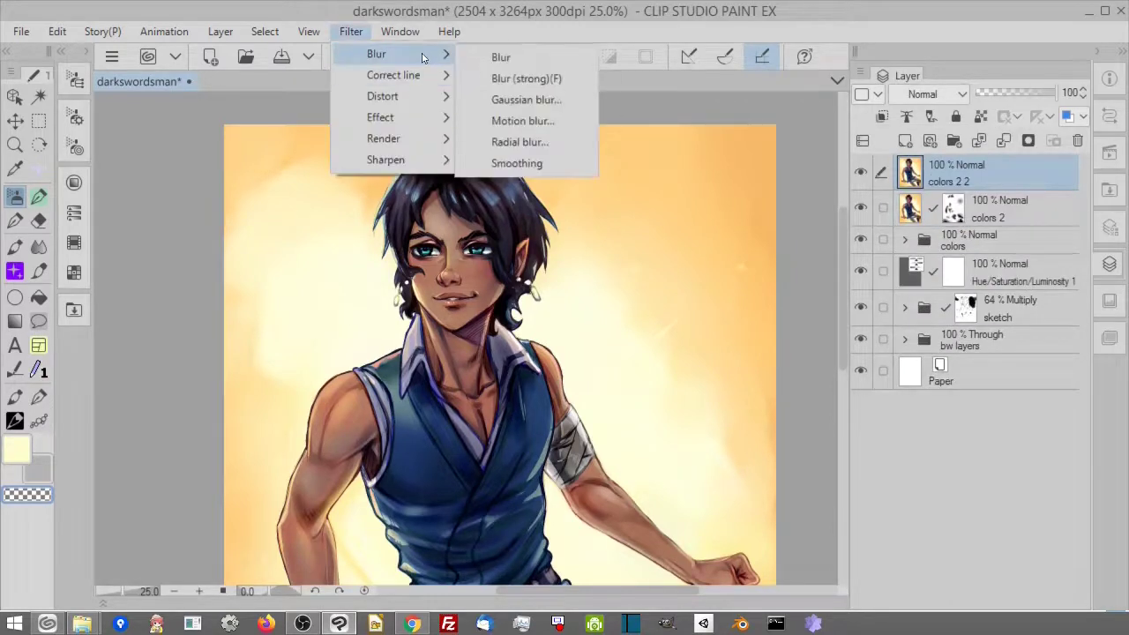
left_click(526, 99)
left_click_drag(579, 177, 803, 173)
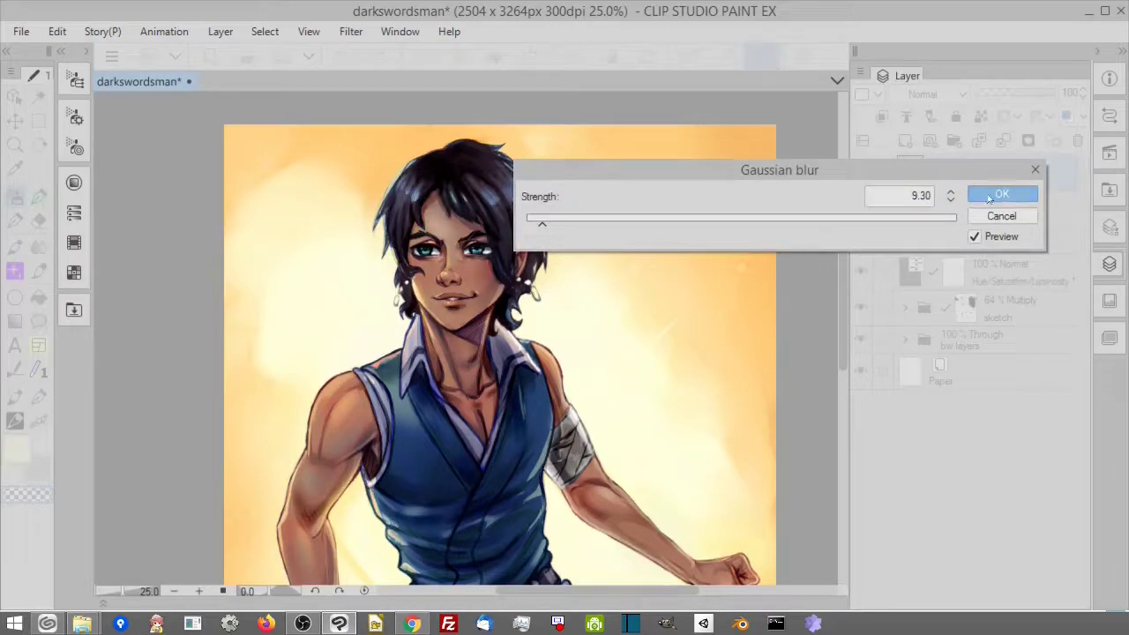
left_click(1002, 194)
Step: Hide the blurred layer with a black layer mask and paint the blur back in over selected areas of the lower figure
left_click(424, 60)
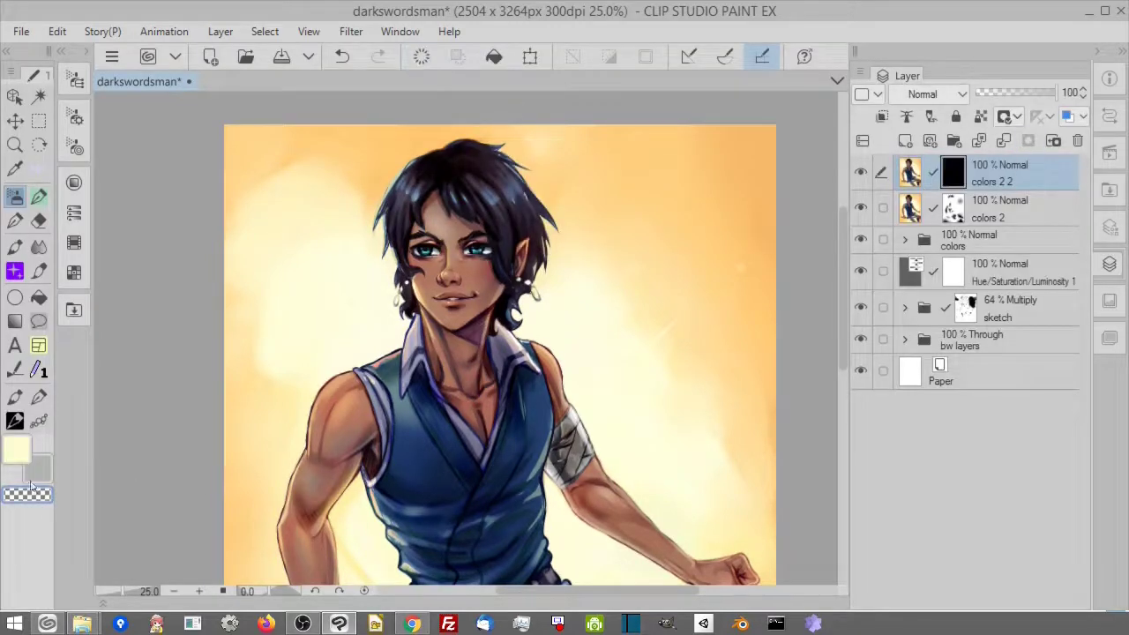
left_click(32, 480)
left_click_drag(506, 504, 473, 220)
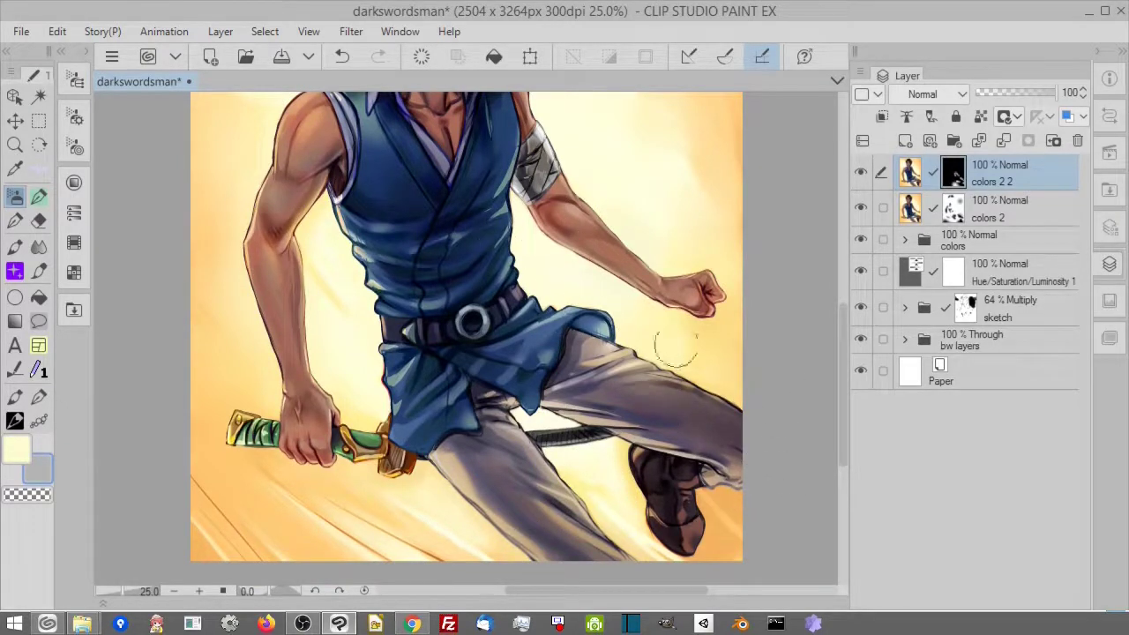
left_click_drag(546, 320, 604, 466)
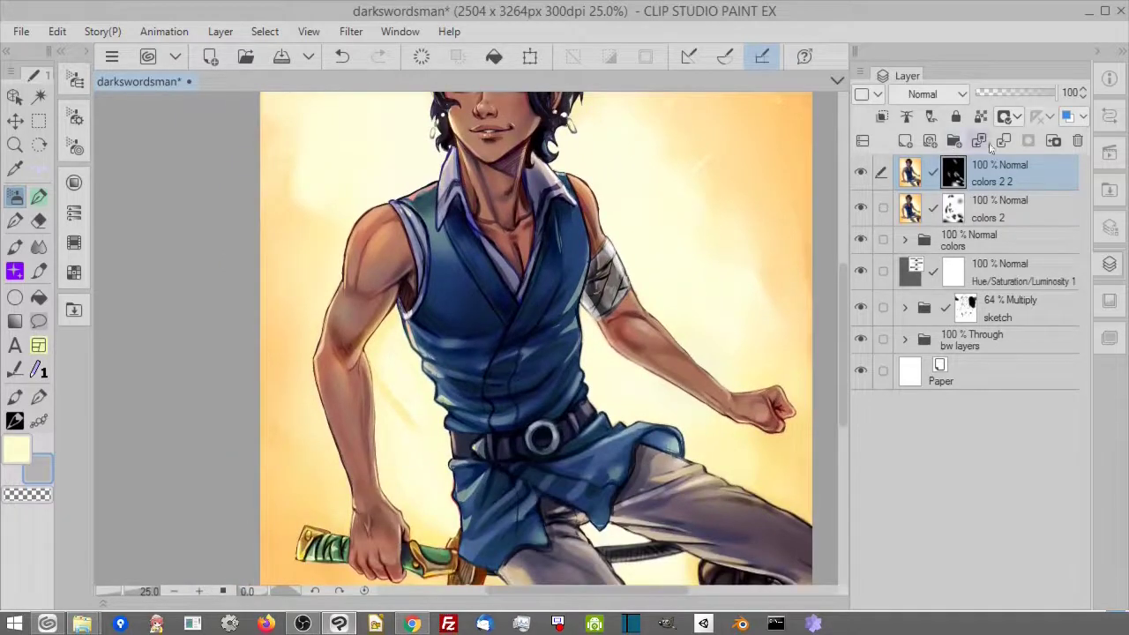
Step: Group the sharpened and blurred layers in a new folder named "post processing"
left_click(954, 142)
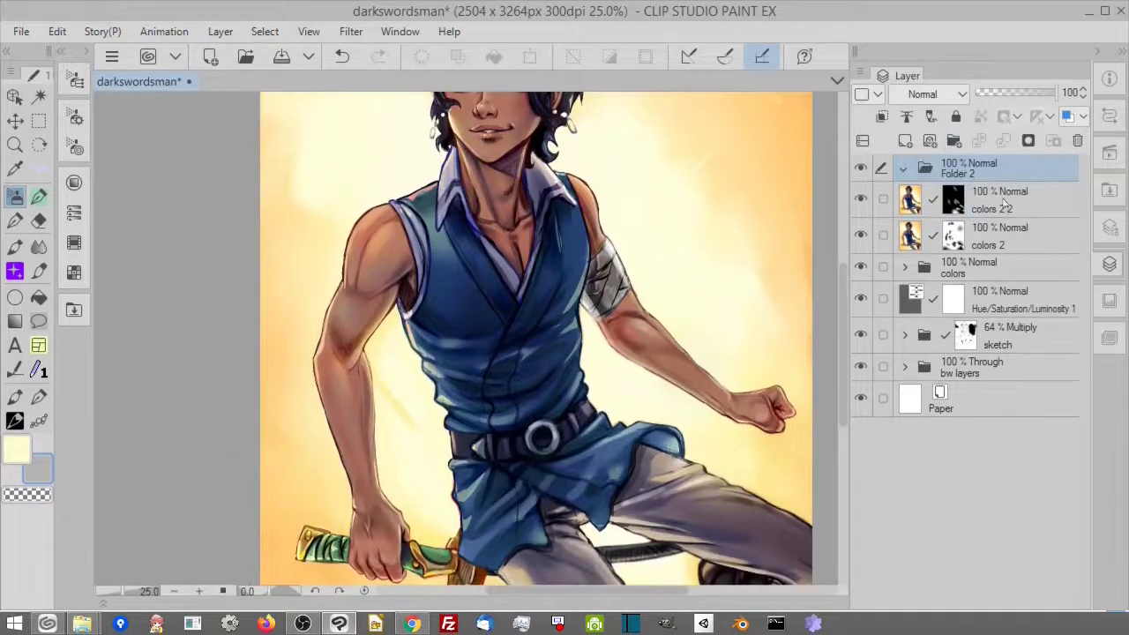
left_click(1003, 201)
left_click(1005, 233, "shift")
left_click_drag(1005, 208, 975, 175)
double_click(968, 175)
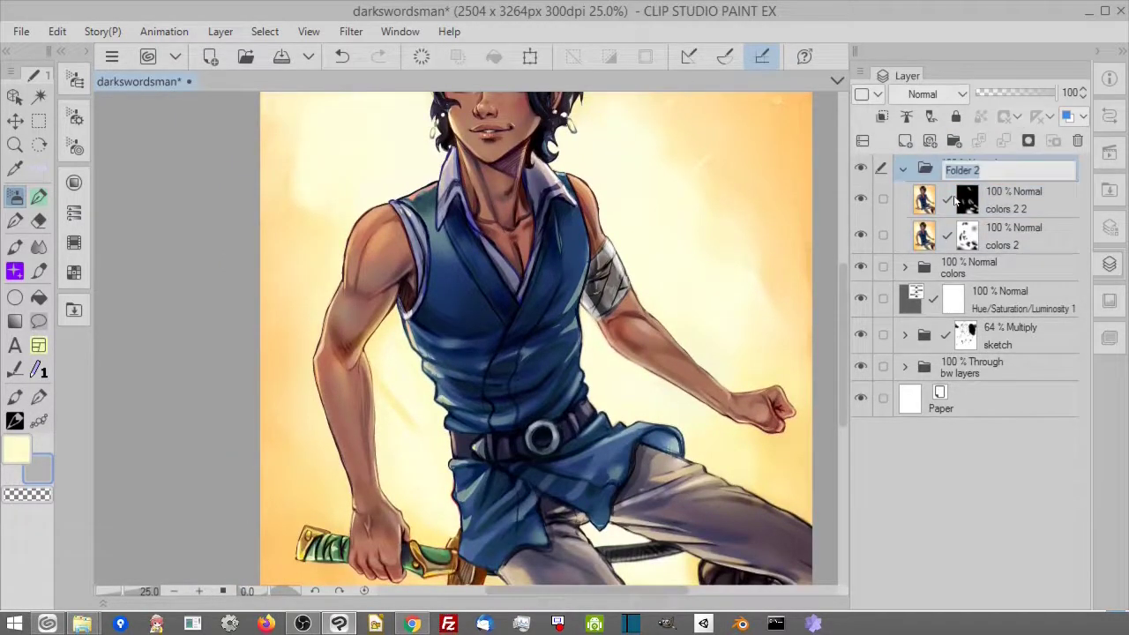
type("post processing")
key("Return")
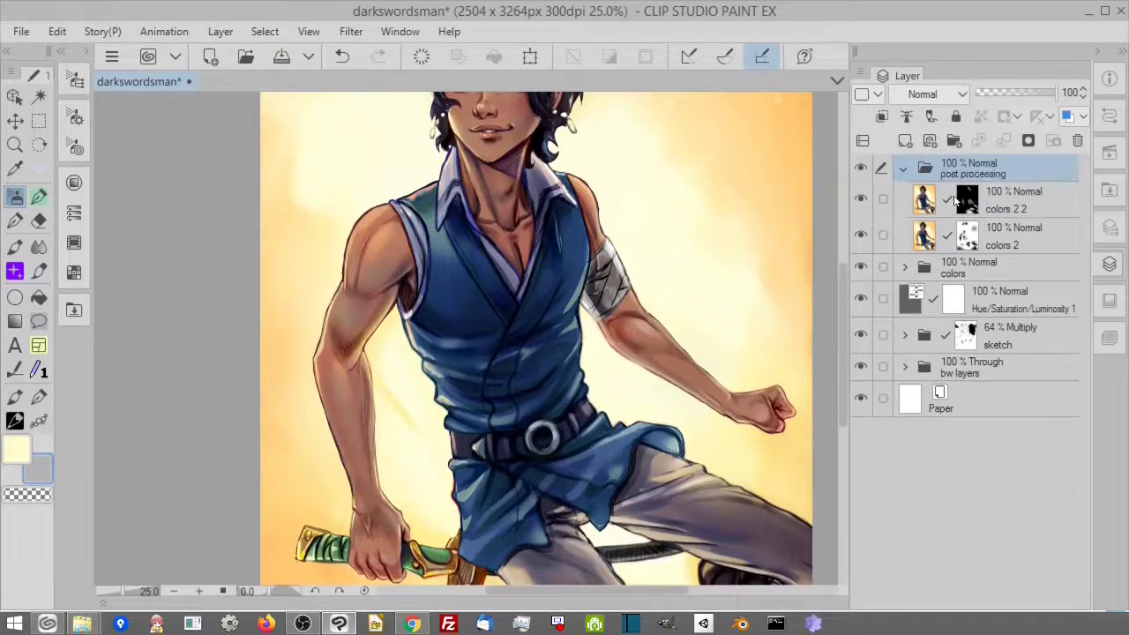
Step: Collapse the post processing folder and compare the face close up with the folder hidden and shown
left_click(903, 167)
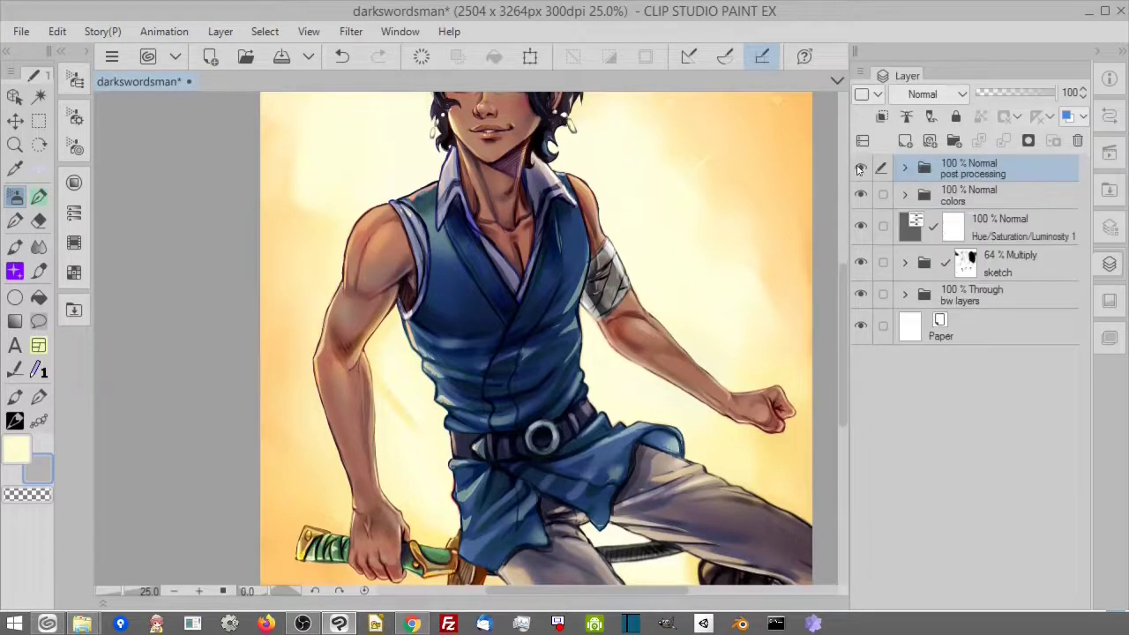
left_click(202, 593)
left_click_drag(597, 221, 573, 577)
left_click(863, 169)
left_click(864, 170)
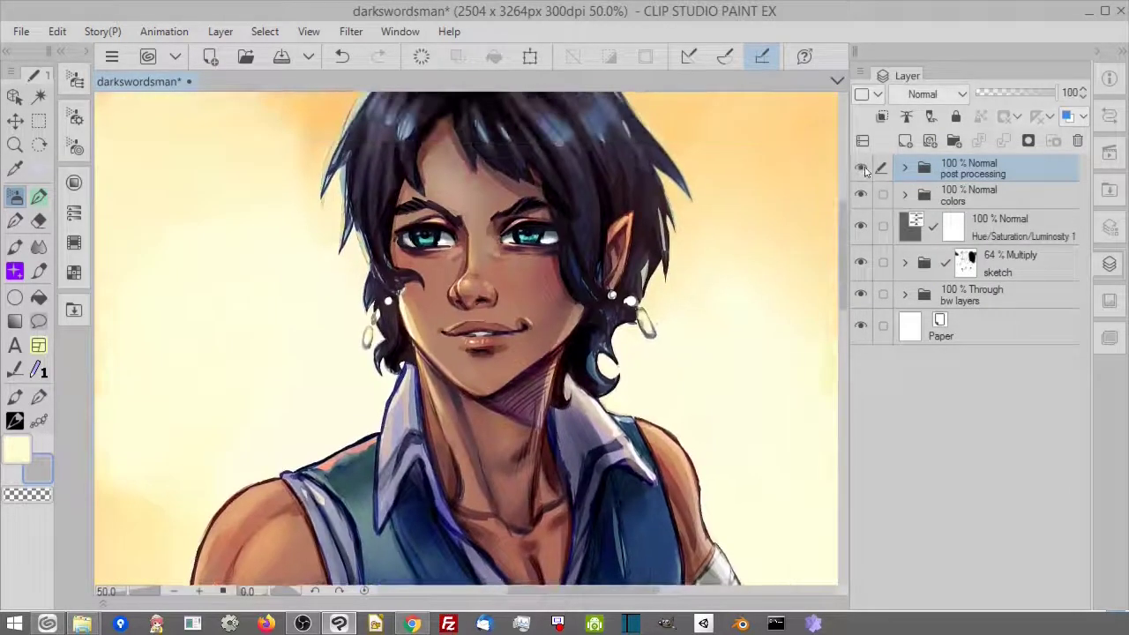
Step: Add a new Add (Glow) layer in the post processing folder and brighten both irises with teal sampled from the eyes
left_click(905, 141)
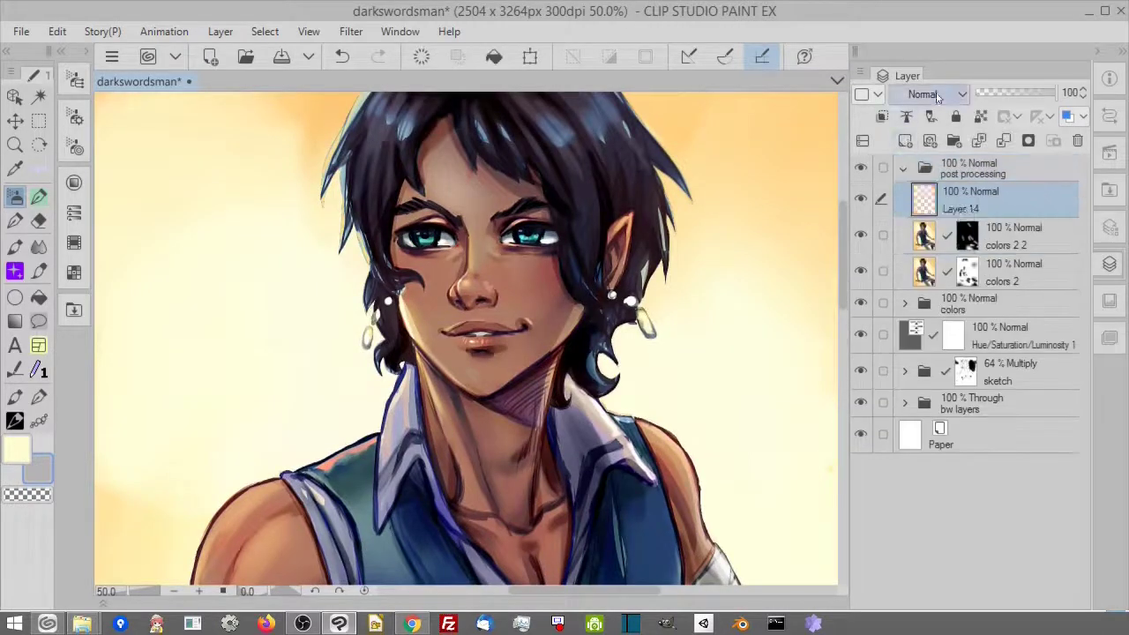
left_click(933, 93)
left_click(934, 301)
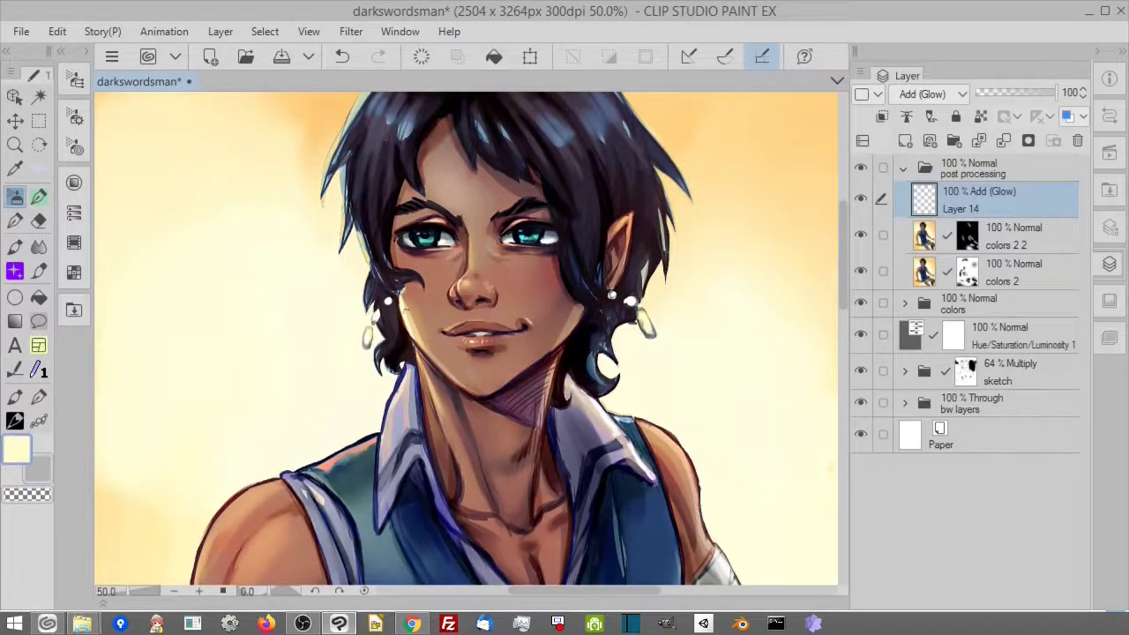
scroll(462, 209, "up", 4)
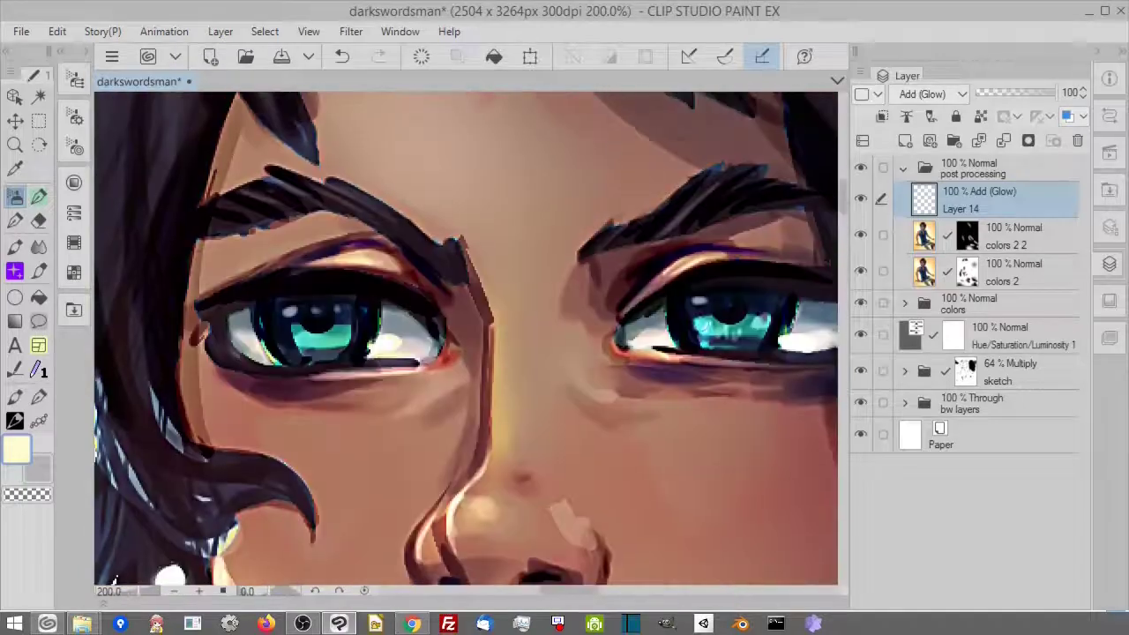
left_click(294, 333, "alt")
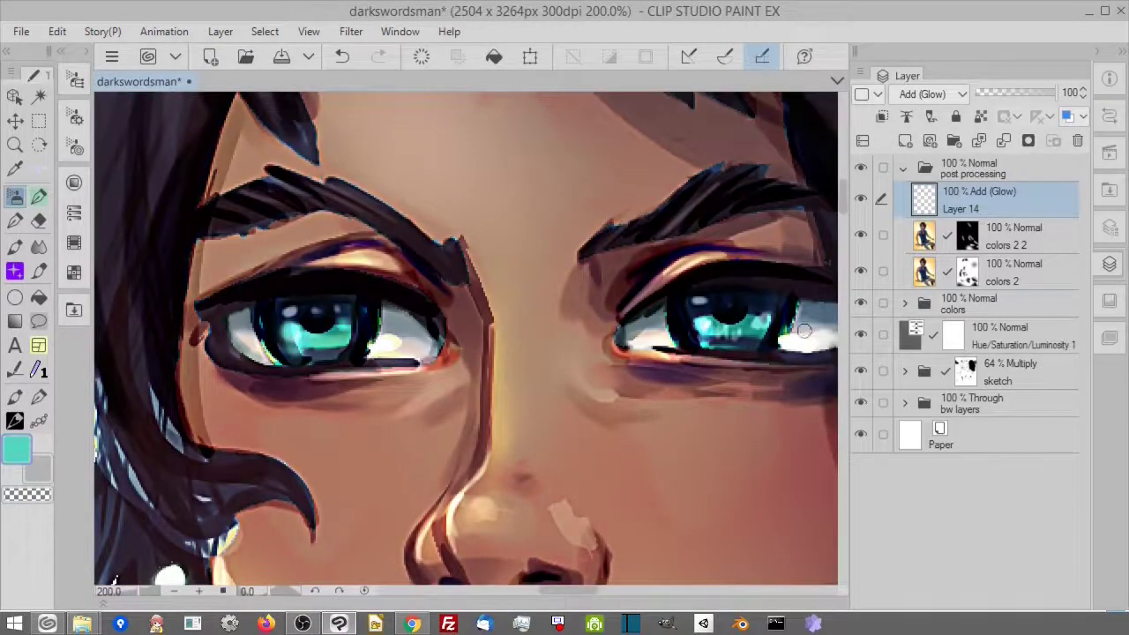
left_click_drag(804, 330, 710, 304)
Step: Sample a warm yellow from the background, enlarge the brush and paint a soft glow around the arm and vest
key("ctrl+minus")
key("ctrl+minus")
key("ctrl+minus")
left_click_drag(684, 514, 671, 215)
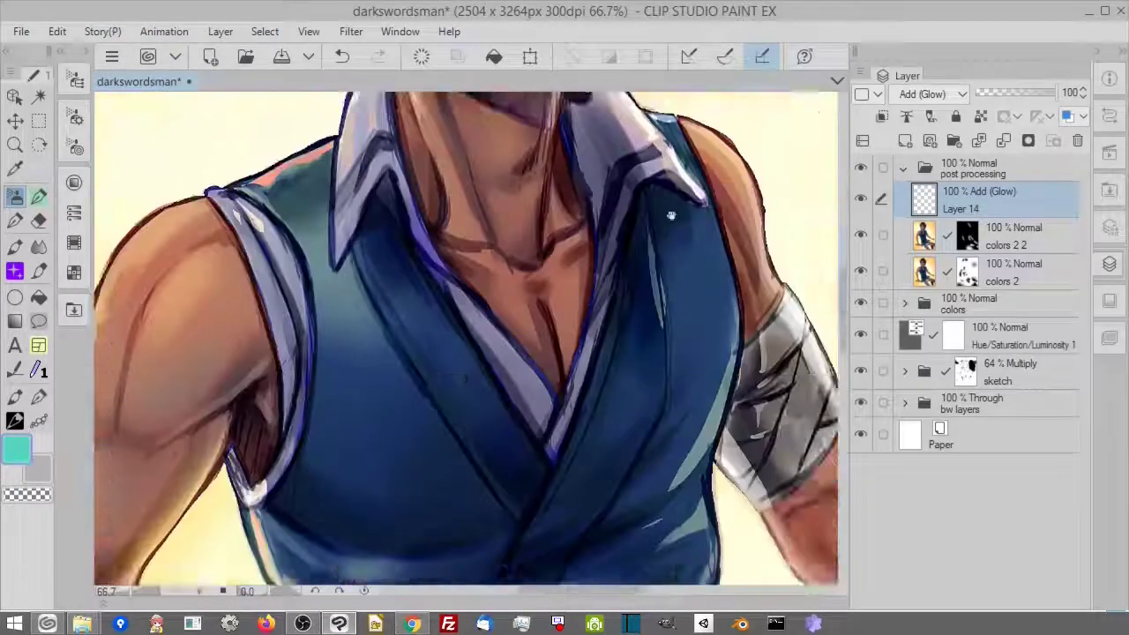
scroll(670, 215, "down", 3)
left_click(308, 470, "alt")
key("bracketright")
key("bracketright")
key("bracketright")
key("bracketright")
left_click_drag(397, 388, 417, 481)
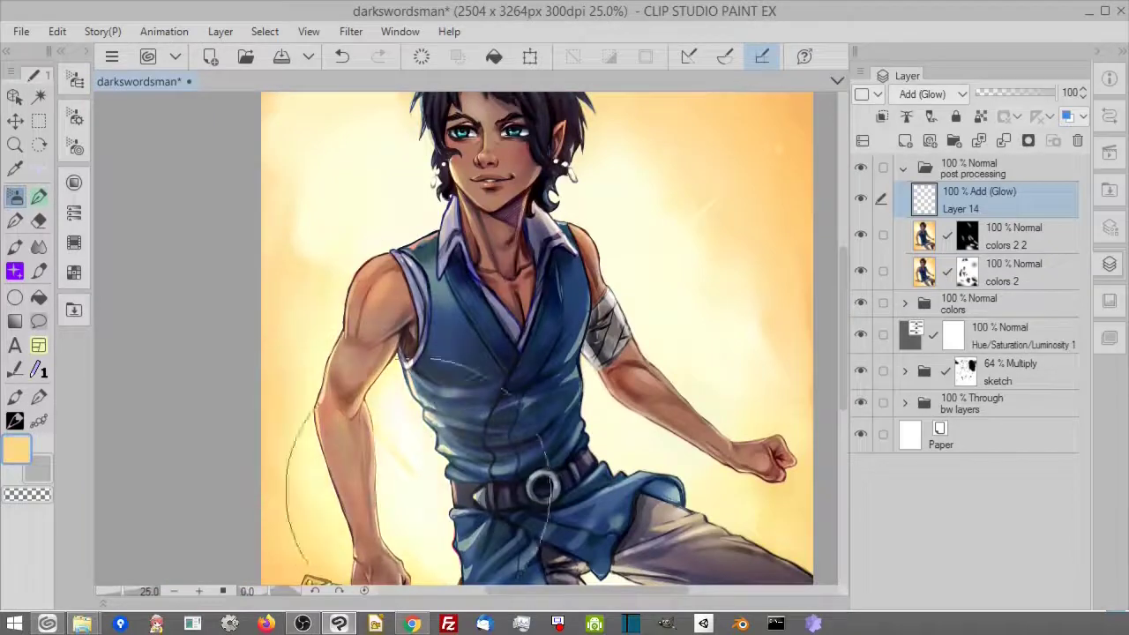
Step: Sample a deeper orange, undo the oversized glow stroke, and paint smaller glow strokes along the figure's edges, undoing the last one
left_click_drag(609, 340, 629, 239)
key("ctrl+minus")
key("ctrl+minus")
left_click_drag(722, 423, 687, 441)
left_click(688, 442, "alt")
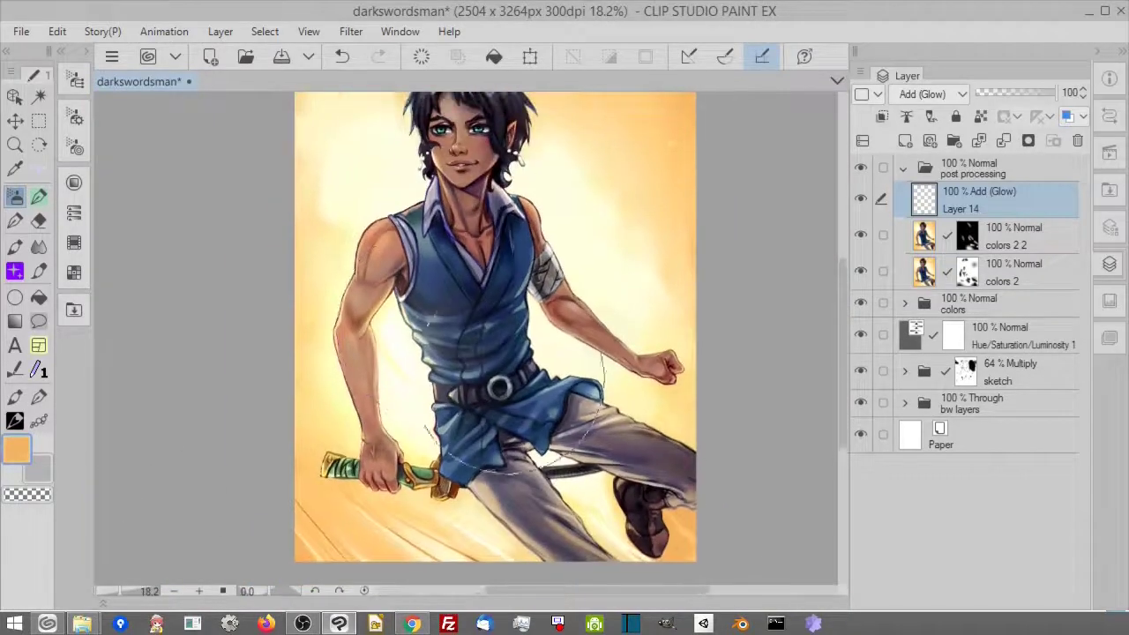
key("ctrl+z")
key("bracketleft")
key("bracketleft")
key("bracketleft")
key("bracketleft")
left_click_drag(372, 315, 373, 362)
left_click_drag(534, 305, 547, 329)
left_click_drag(420, 151, 436, 220)
left_click_drag(683, 390, 672, 358)
left_click_drag(374, 533, 404, 534)
left_click_drag(735, 444, 732, 464)
key("ctrl+z")
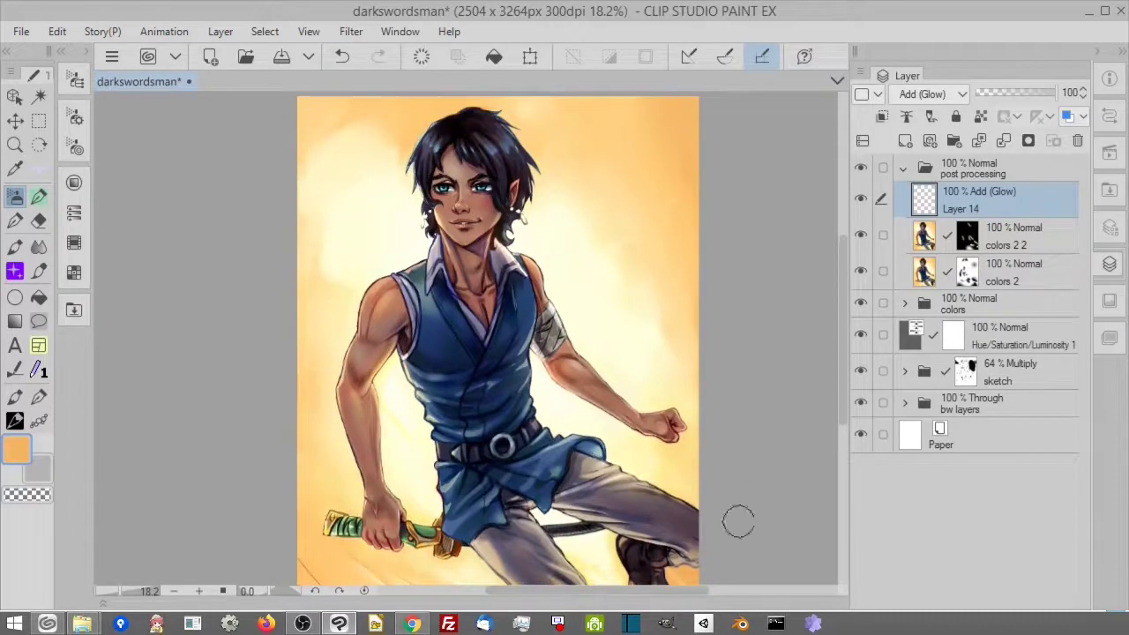
Step: Paint the orange glow over the hair and compare the painting with the post processing folder and the glow layer hidden
mouse_move(444, 118)
left_mouse_down()
mouse_move(418, 157)
mouse_move(444, 110)
mouse_move(554, 181)
left_mouse_up()
key("c")
key("c")
left_click_drag(845, 240, 841, 208)
left_click(860, 168)
left_click(860, 168)
left_click(860, 168)
left_click(860, 168)
key("c")
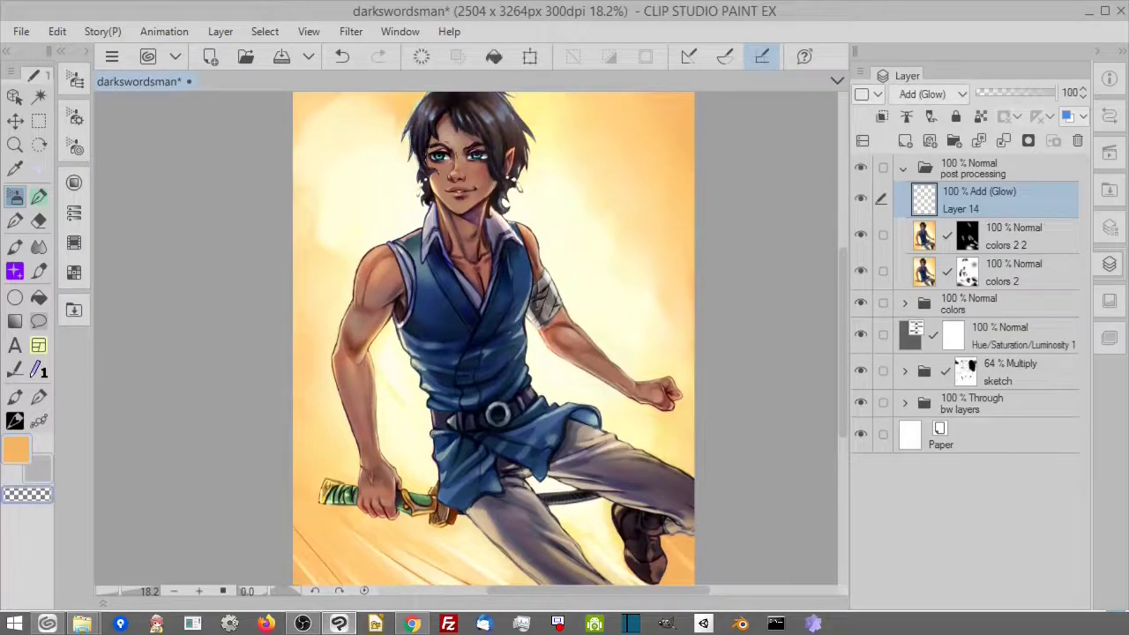
left_click(863, 188)
left_click(864, 188)
Step: Paint more orange glow over the boot and lower leg, and check the whole painting and the face
left_click_drag(682, 578, 683, 487)
key("c")
left_click_drag(764, 247, 778, 277)
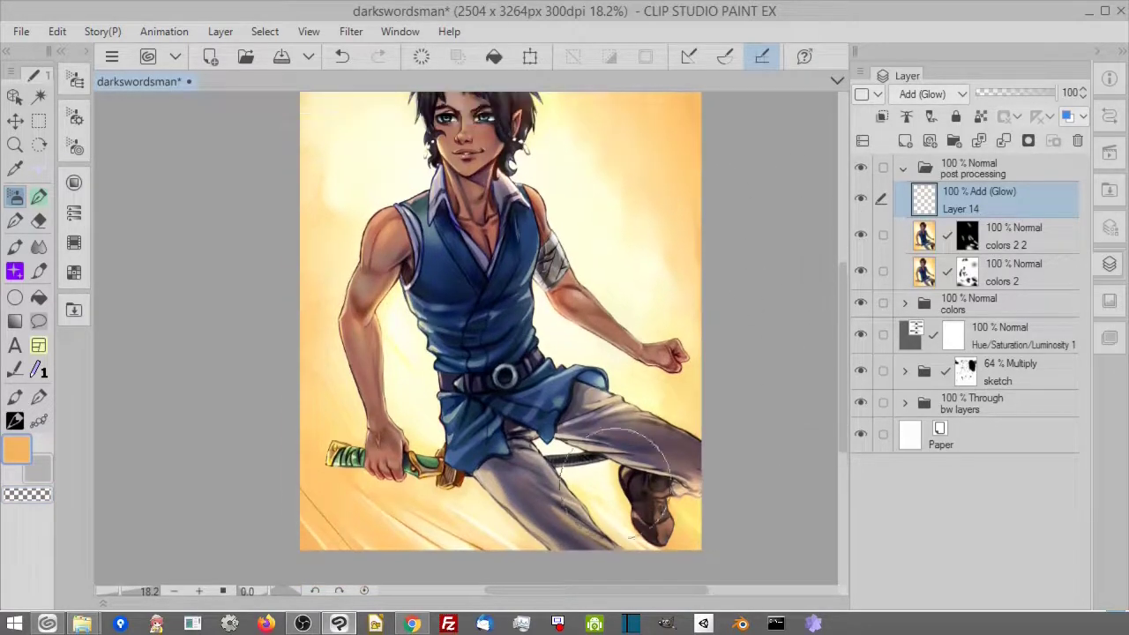
left_click_drag(631, 476, 636, 487)
key("ctrl+minus")
left_click_drag(685, 283, 686, 339)
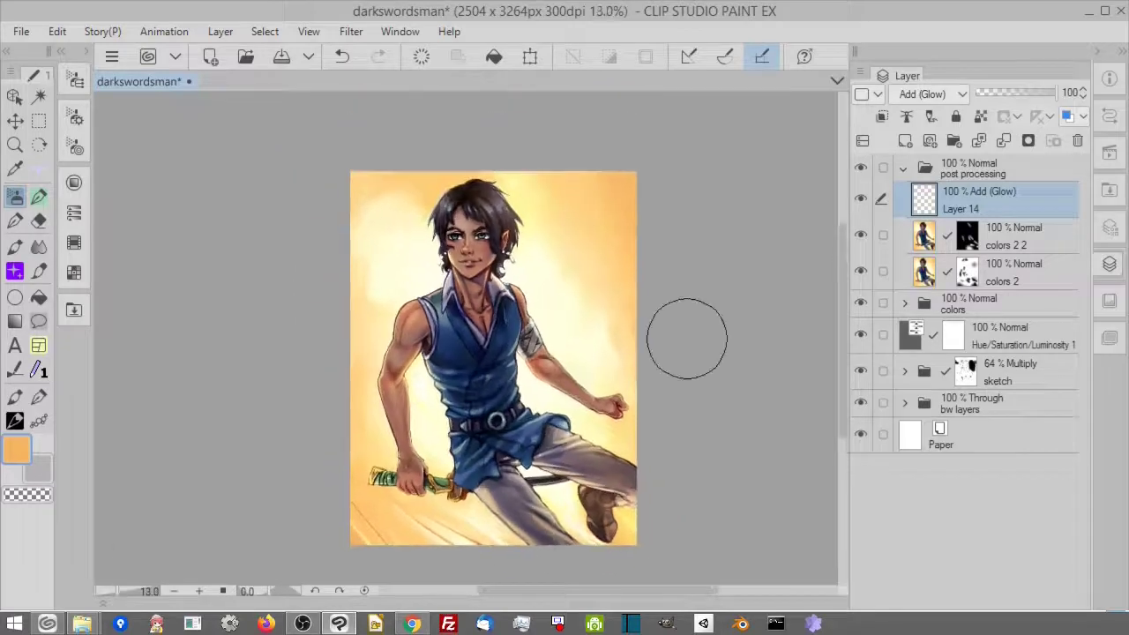
scroll(583, 359, "up", 3)
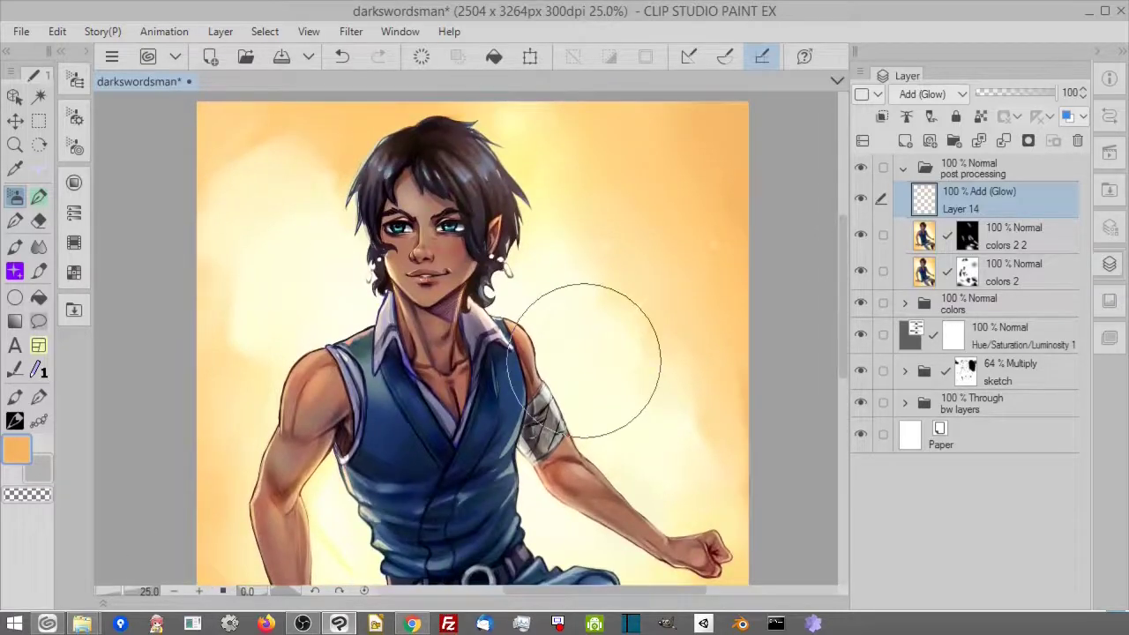
scroll(583, 360, "up", 3)
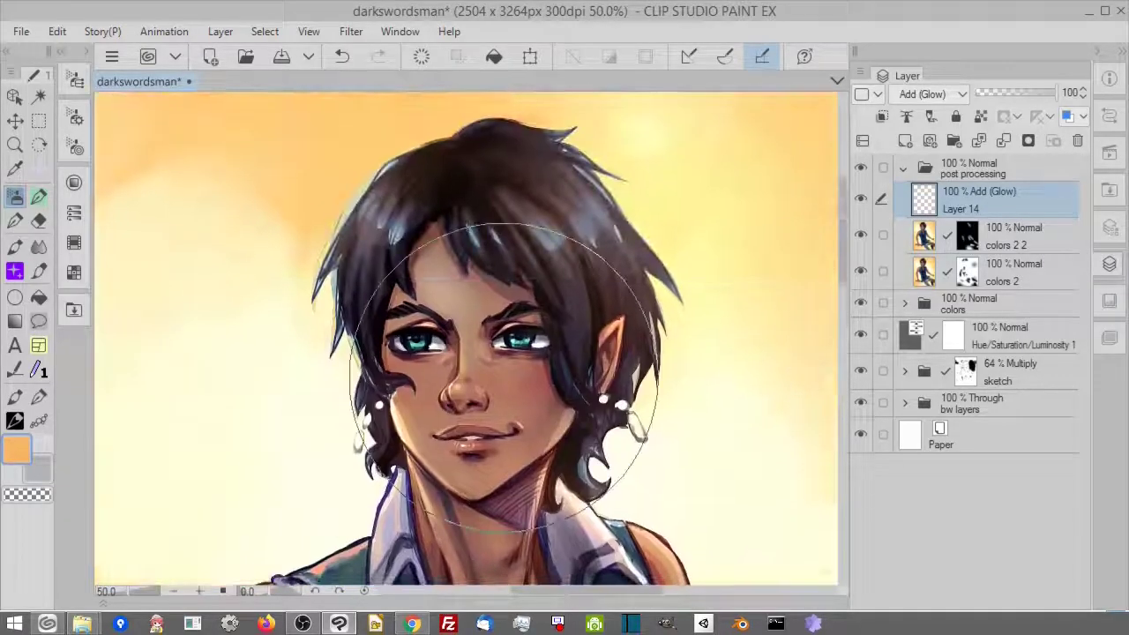